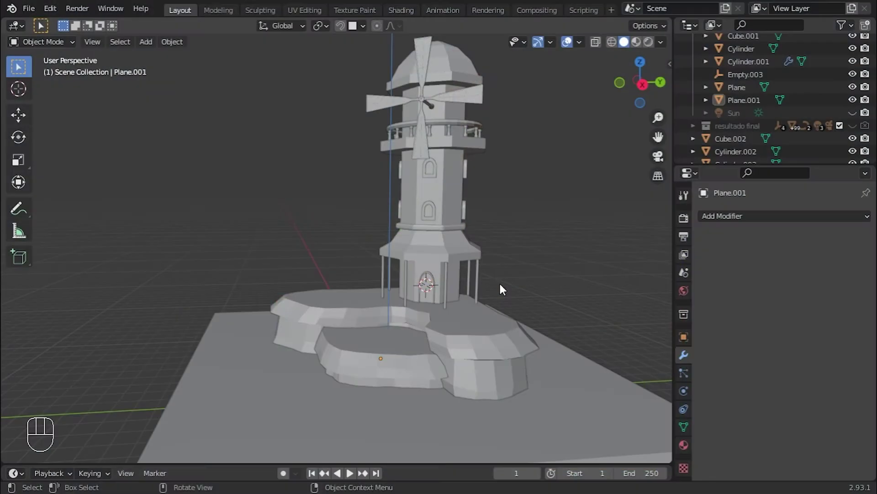
- Add a 2 m cube and move it about -15.68 m along Y, clear of the windmill and rocks
key("shift+a")
mouse_move(494, 280)
left_click(544, 244)
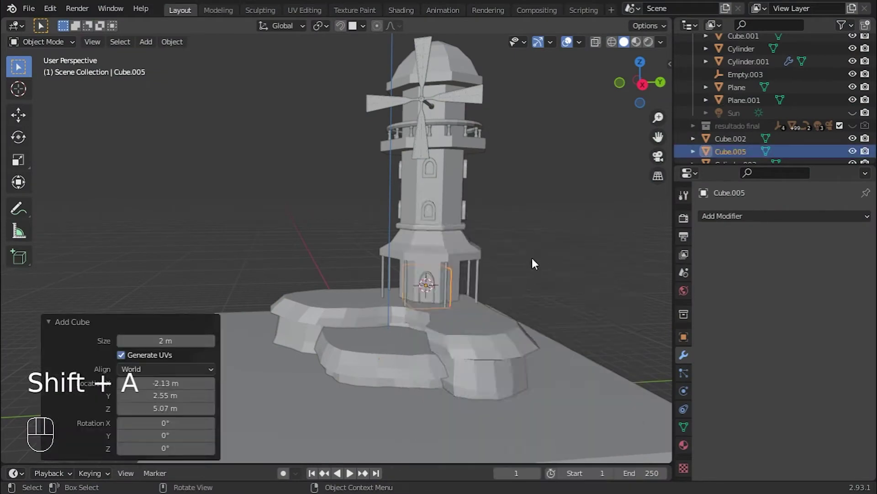
middle_click_drag(532, 258, 561, 320)
key("g")
left_click(290, 313)
middle_click_drag(289, 313, 499, 281, "shift")
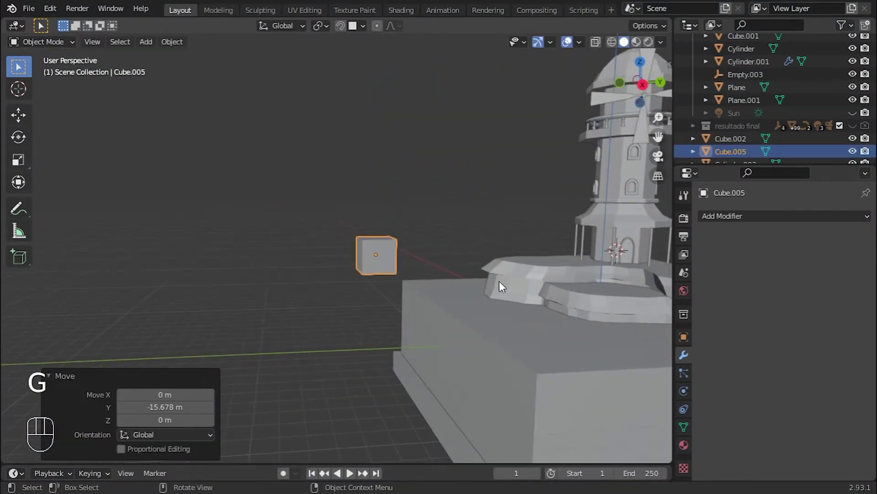
- Maximize the 3D viewport and isolate the new cube in Local View
scroll(499, 280, "up", 7)
scroll(427, 323, "down", 7)
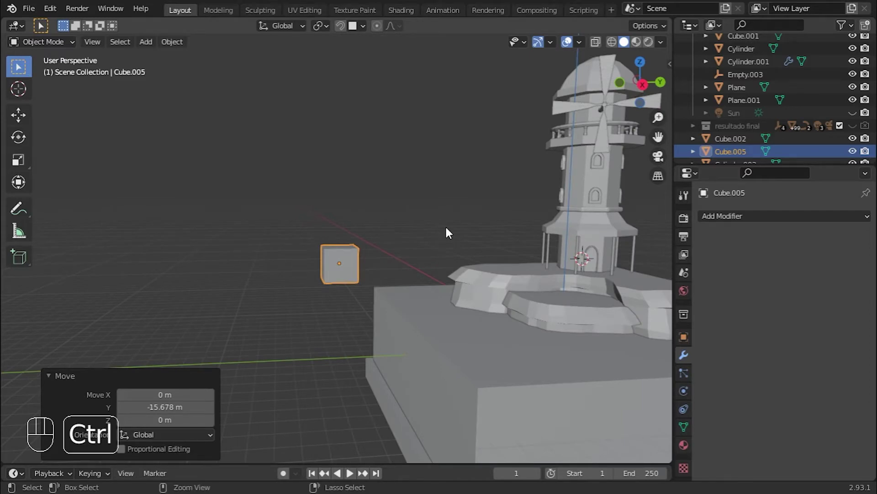
key("ctrl+space")
middle_click_drag(490, 267, 516, 340)
key("KP_Divide")
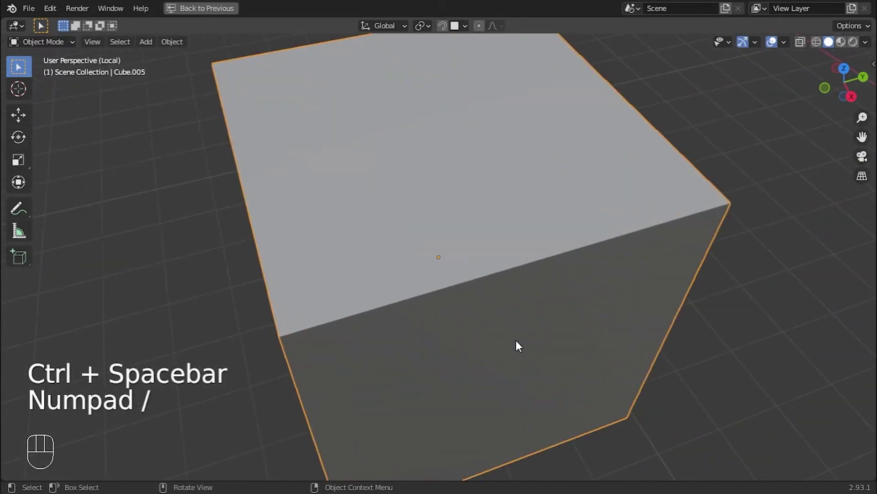
scroll(501, 318, "down", 5)
middle_click_drag(482, 323, 441, 319)
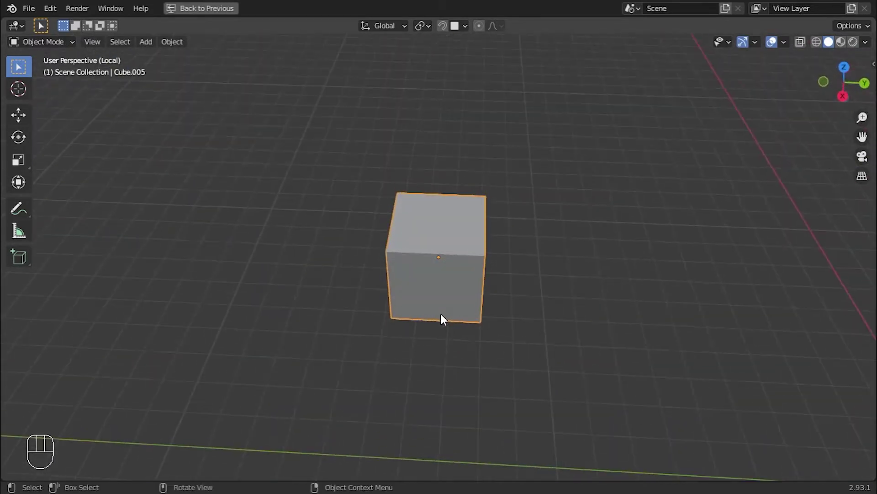
key("KP_Divide")
key("KP_Divide")
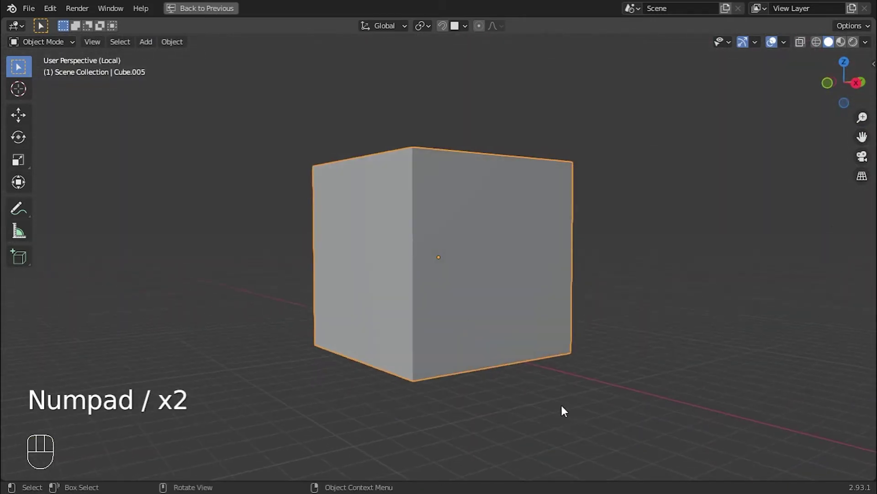
- Flatten and narrow the cube by scaling it to about 0.16 along Z and about 0.235 along Y
key("s")
key("z")
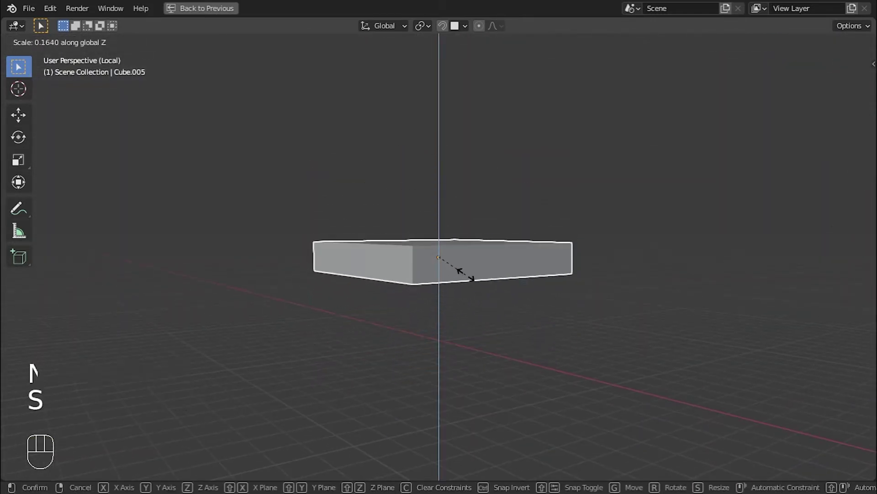
left_click(471, 278)
middle_click_drag(470, 278, 583, 338)
key("s")
key("x")
key("s")
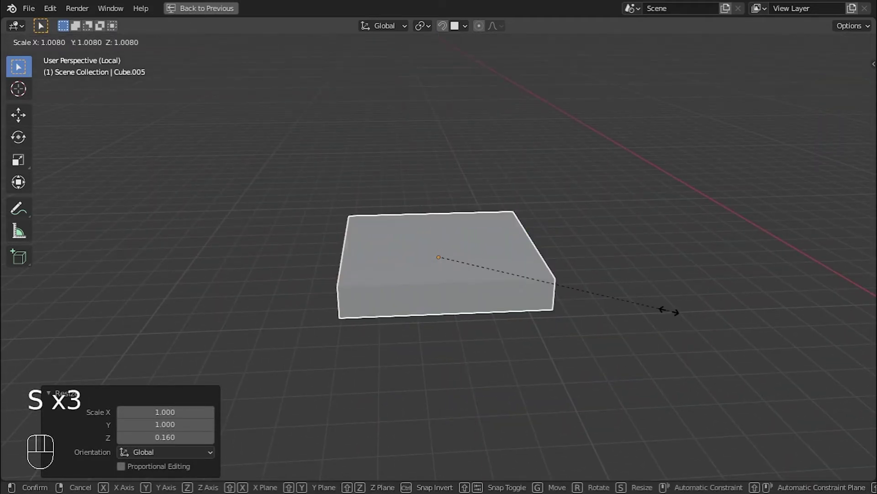
key("y")
left_click(480, 284)
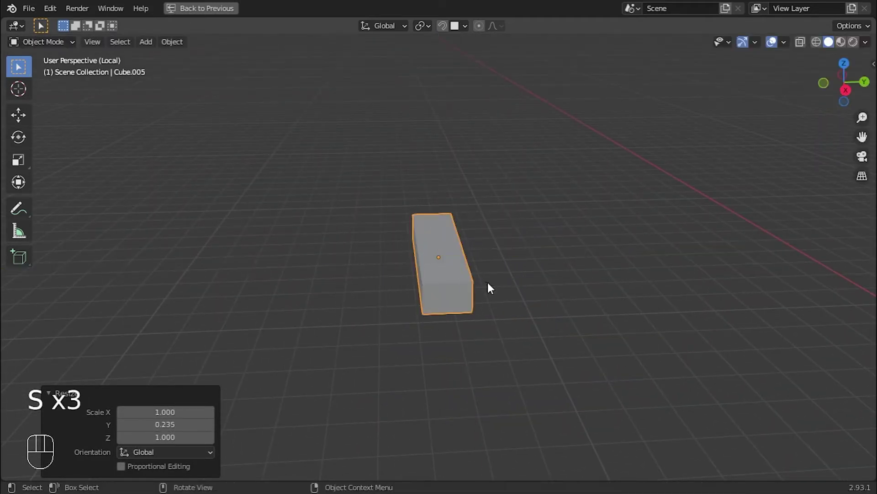
- Slim the block into a plank by scaling it to about 0.574 along Z and about 0.808 along Y
middle_click_drag(488, 288, 499, 307)
key("s")
key("z")
left_click(530, 336)
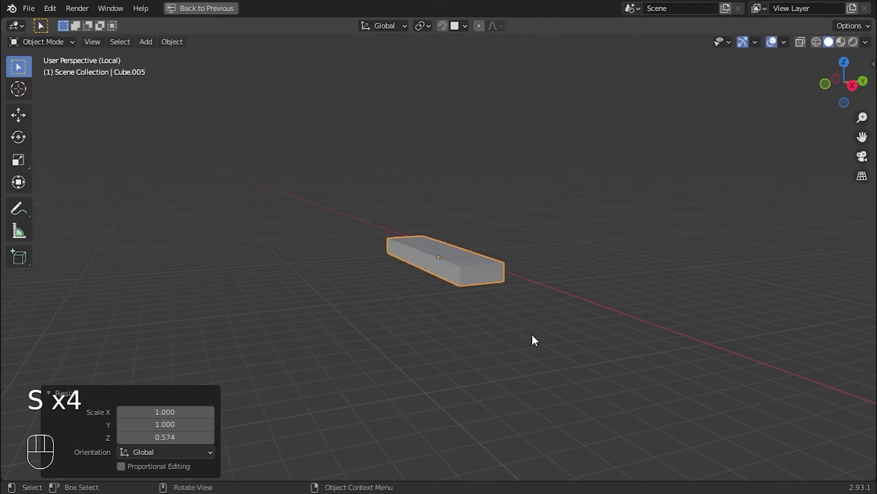
middle_click_drag(533, 335, 512, 371)
middle_click_drag(548, 343, 519, 349)
key("s")
key("x")
right_click(545, 349)
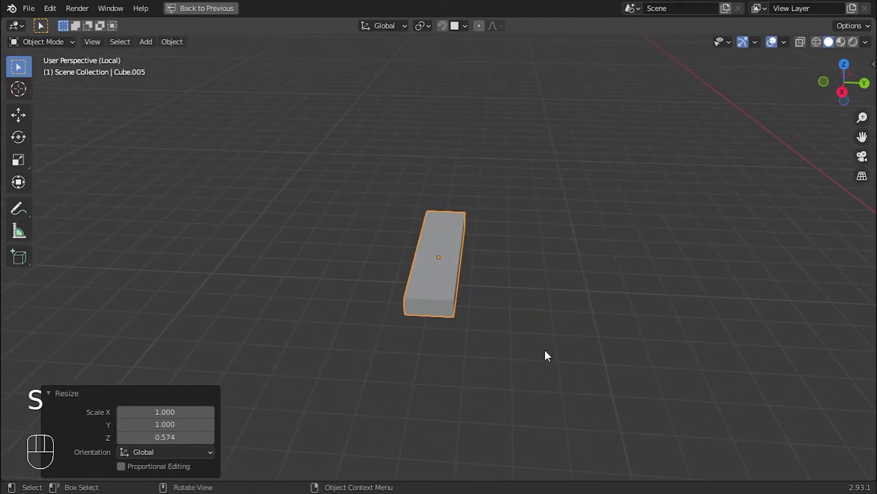
key("s")
key("y")
right_click(521, 335)
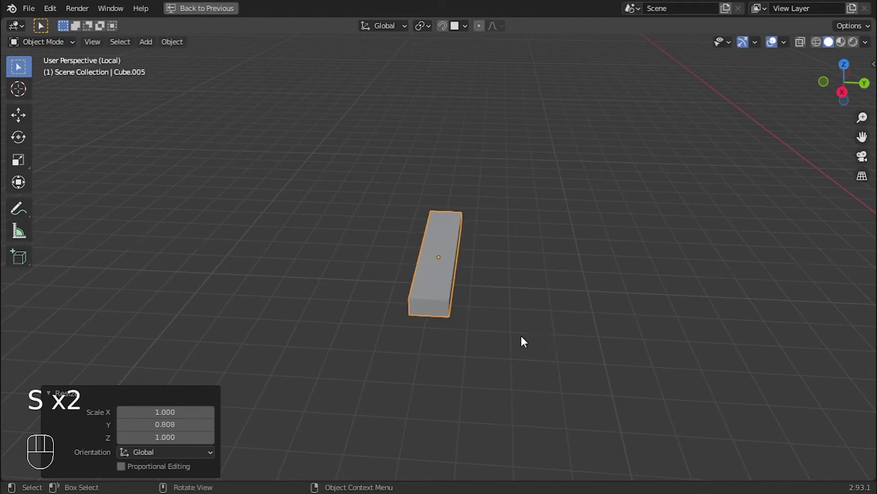
- Try beveling the whole plank mesh with three segments in Edit Mode
key("Tab")
left_click(576, 184)
middle_click_drag(593, 309, 541, 343)
scroll(541, 343, "up", 2)
key("a")
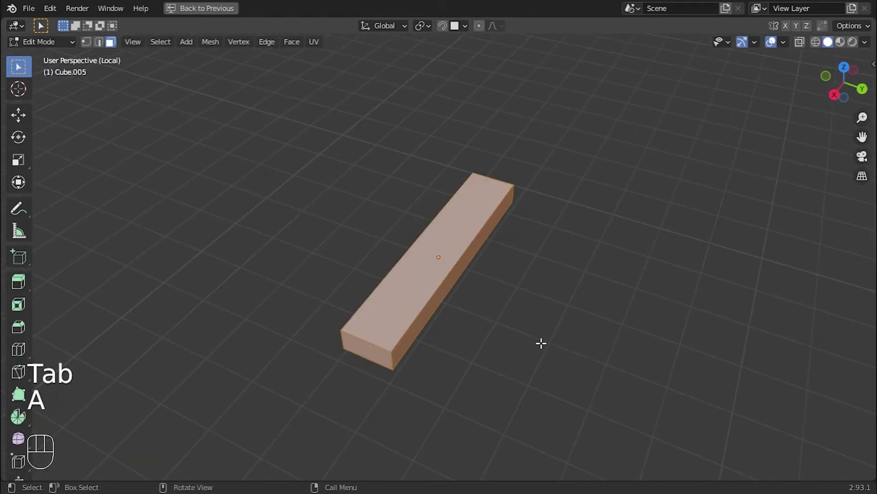
key("ctrl+b")
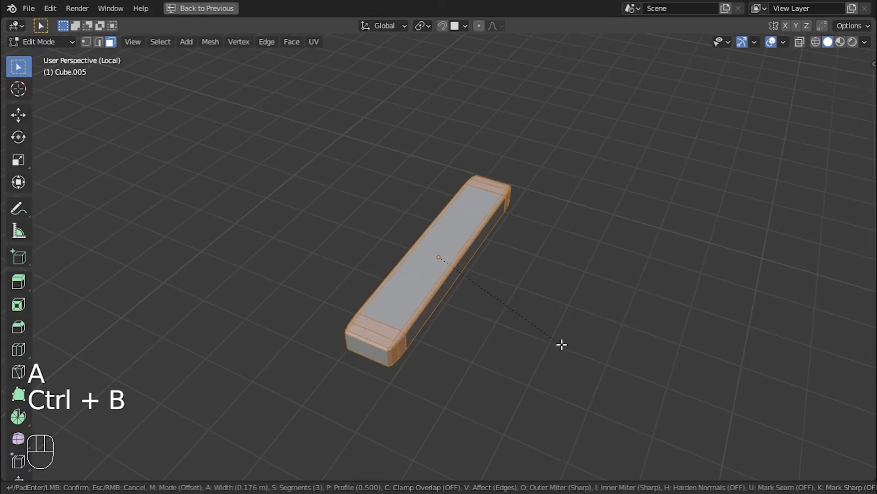
right_click(532, 364)
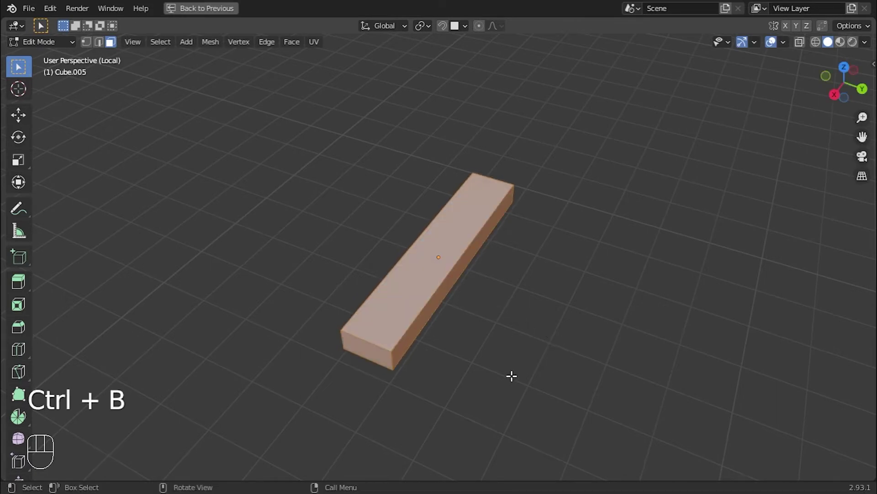
- Try beveling the plank's near vertical corner edge with two segments and its end face with one segment
left_click(508, 376)
key("ctrl+b")
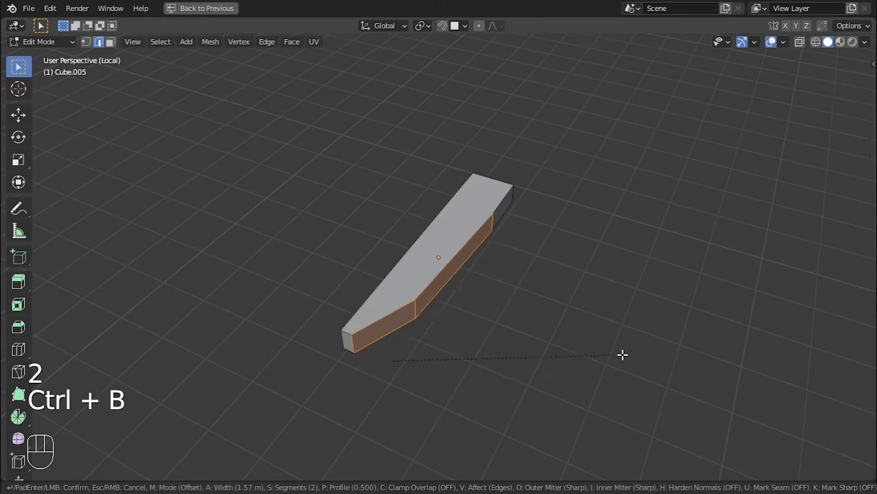
right_click(552, 356)
left_click(552, 357)
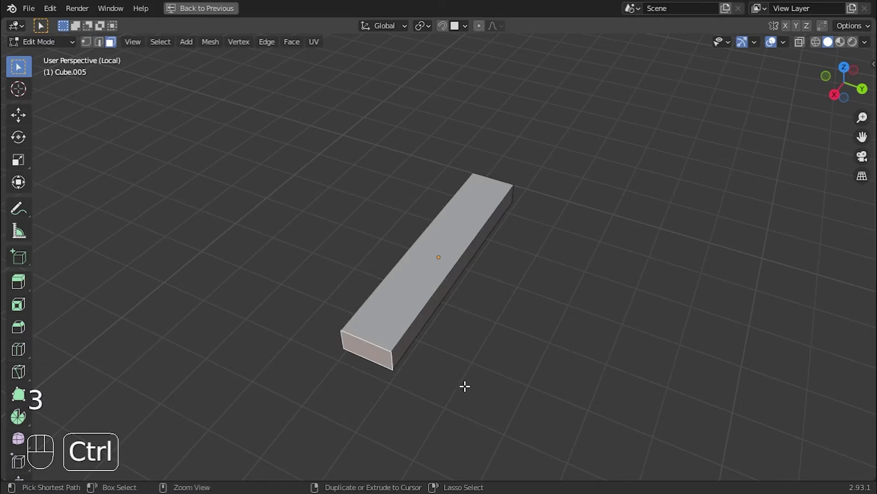
key("ctrl+b")
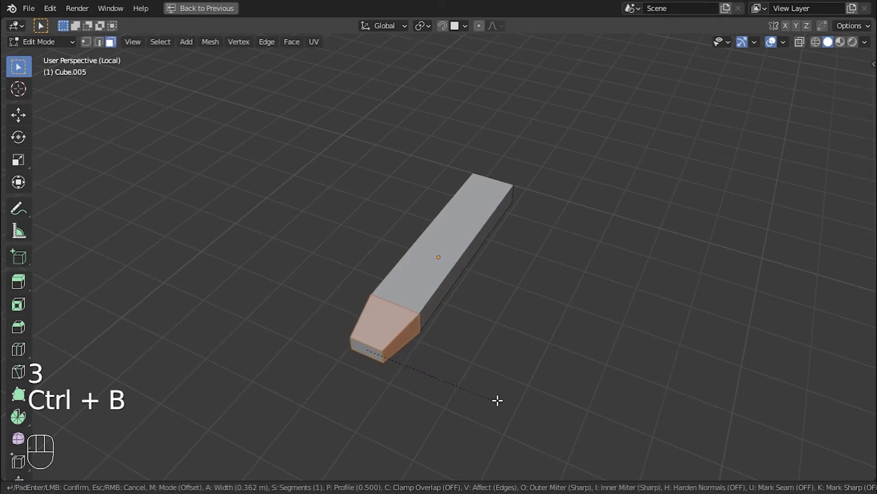
right_click(539, 408)
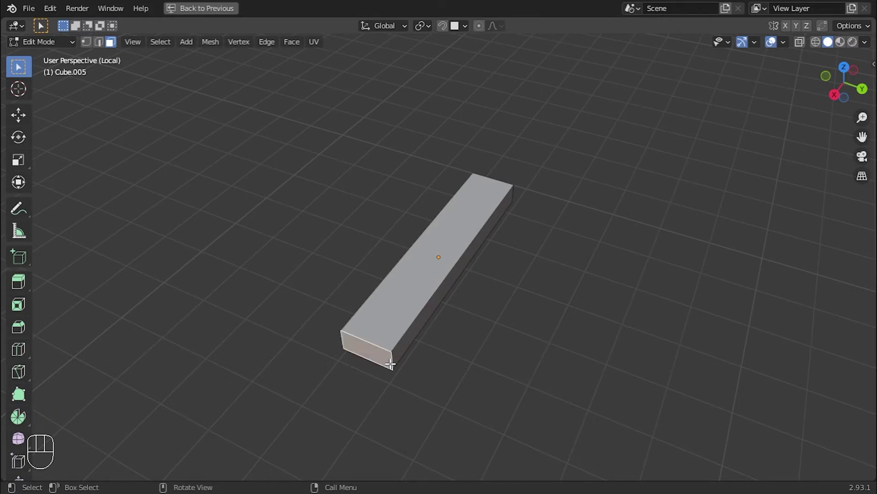
key("ctrl+b")
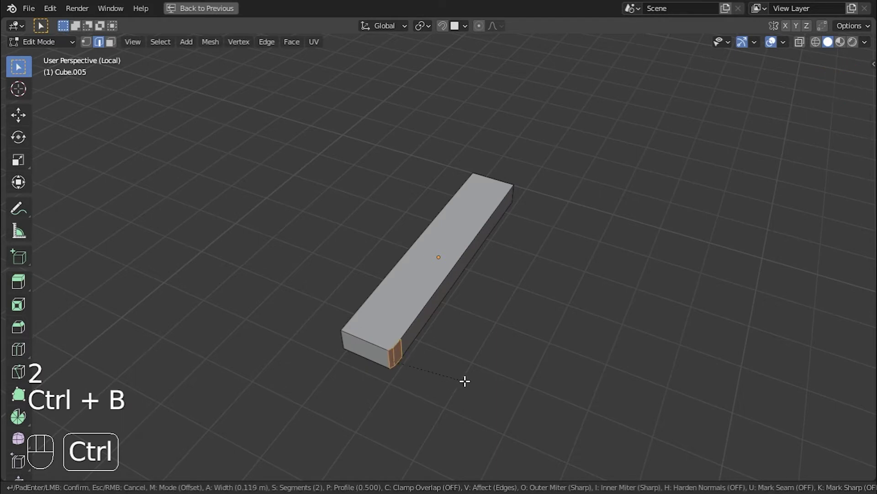
right_click(468, 381)
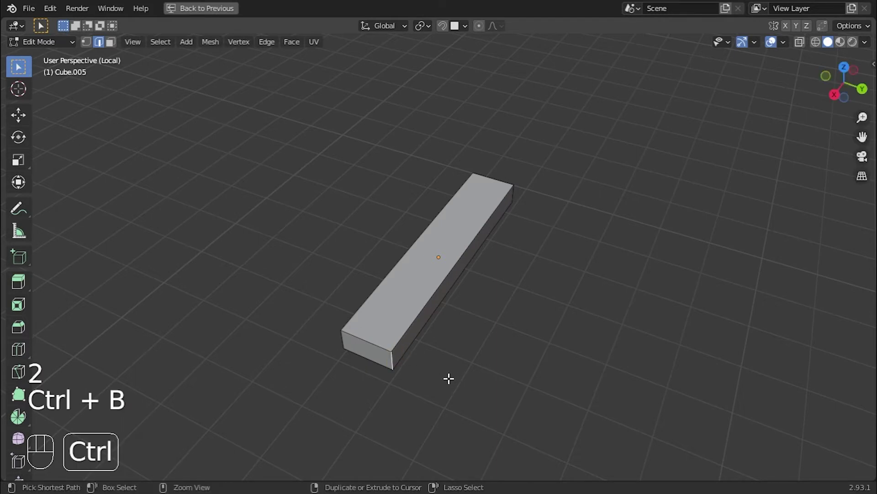
key("ctrl+b")
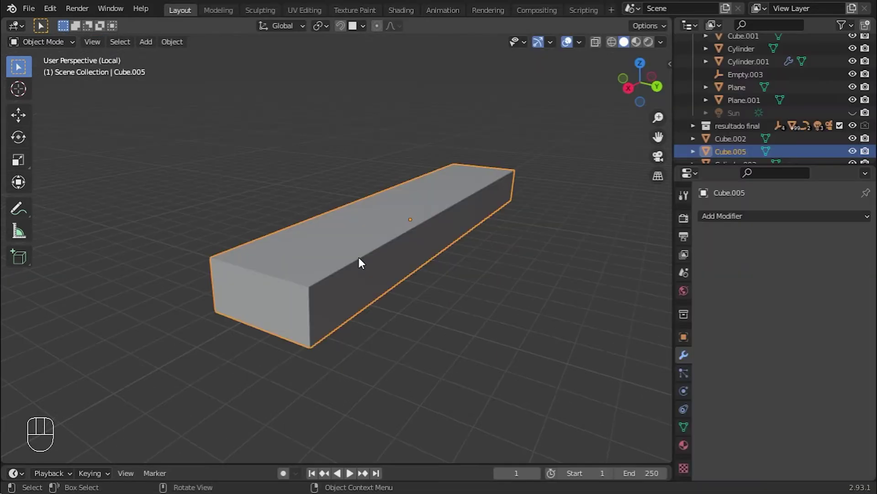
- Apply the plank's rotation and scale and bevel all its edges about 0.023 m with one segment
key("ctrl+a")
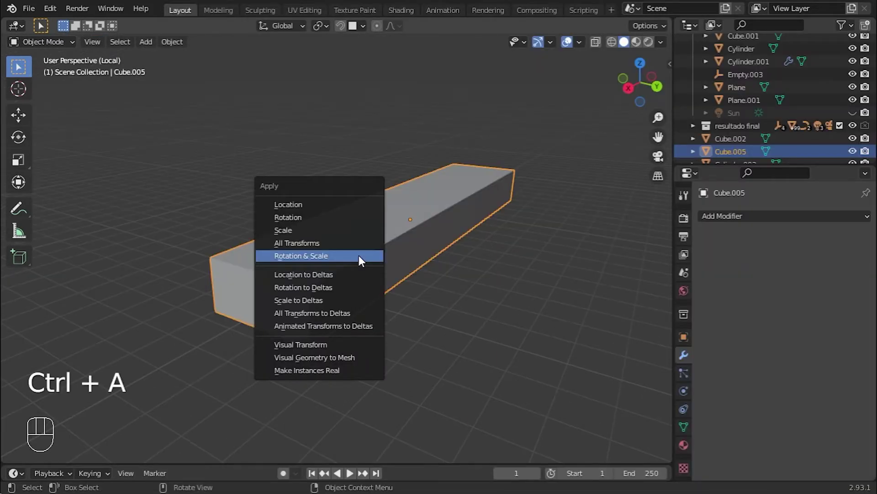
left_click(358, 255)
key("Tab")
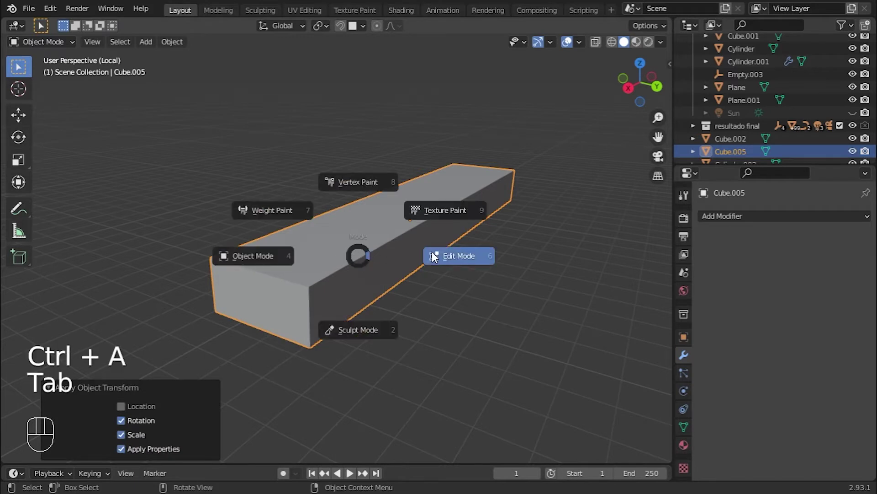
key("a")
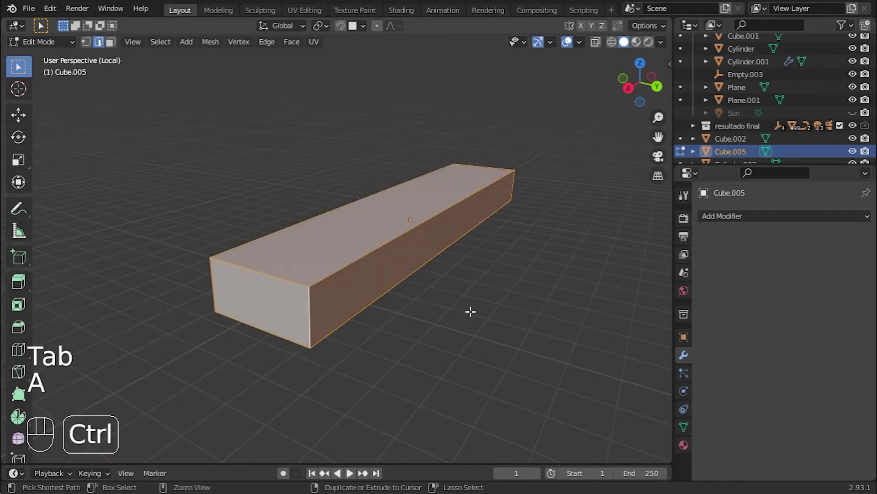
key("ctrl+b")
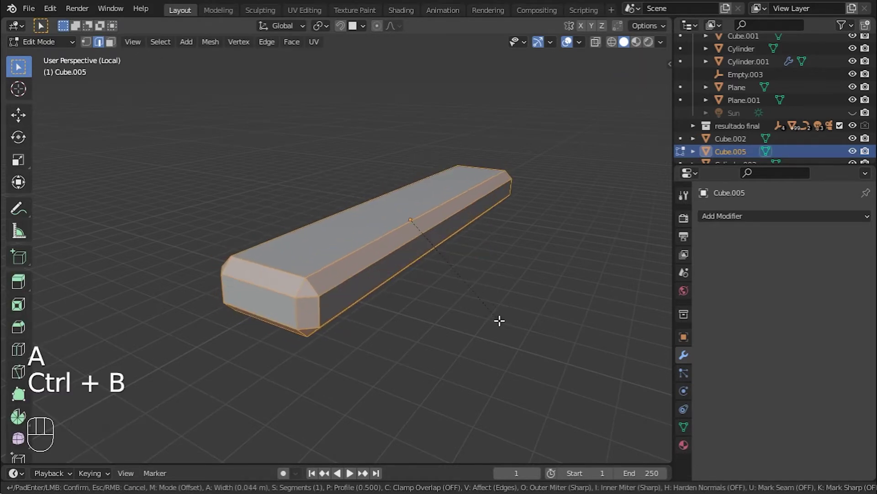
left_click(492, 320)
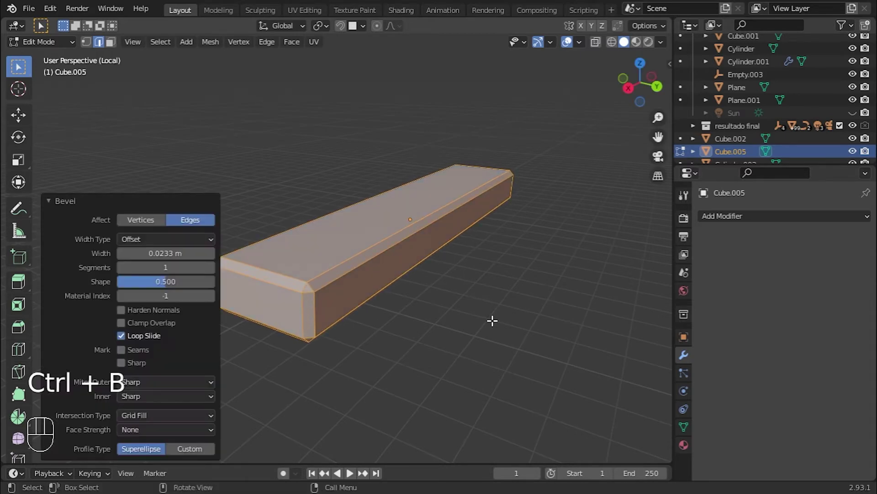
- Add four evenly spaced loop cuts across the plank's length without sliding them
left_click(525, 272)
middle_click_drag(525, 272, 458, 367)
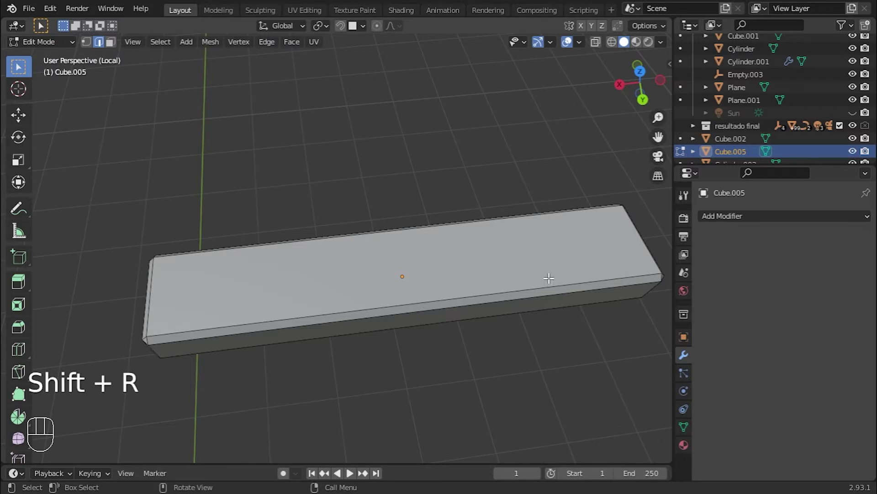
key("ctrl+r")
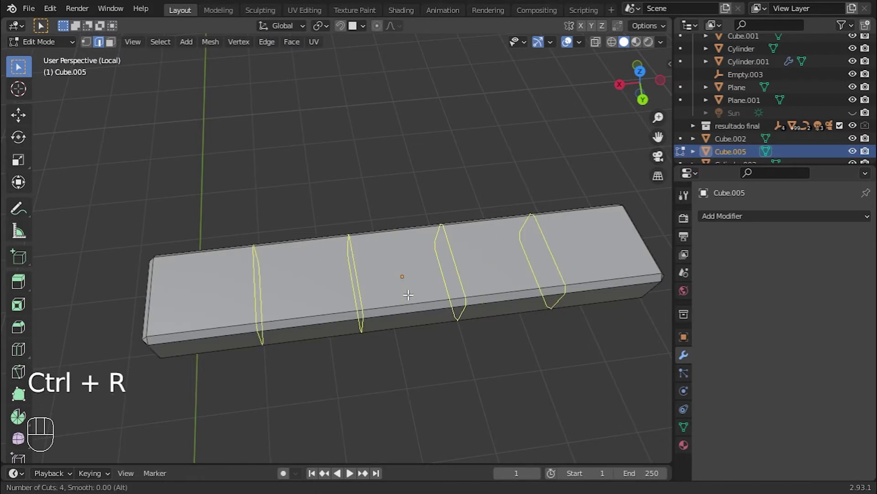
left_click(408, 294)
right_click(412, 320)
middle_click_drag(421, 372, 451, 334)
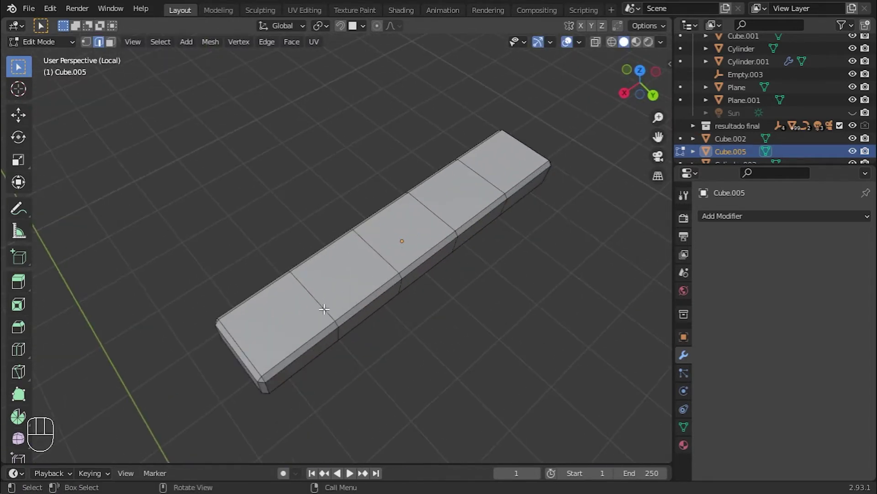
key("r")
right_click(456, 343)
- Return to Object Mode and duplicate the plank, placing the copy about 0.46 m along Y beside it
scroll(452, 341, "down", 3)
key("Tab")
left_click(374, 328)
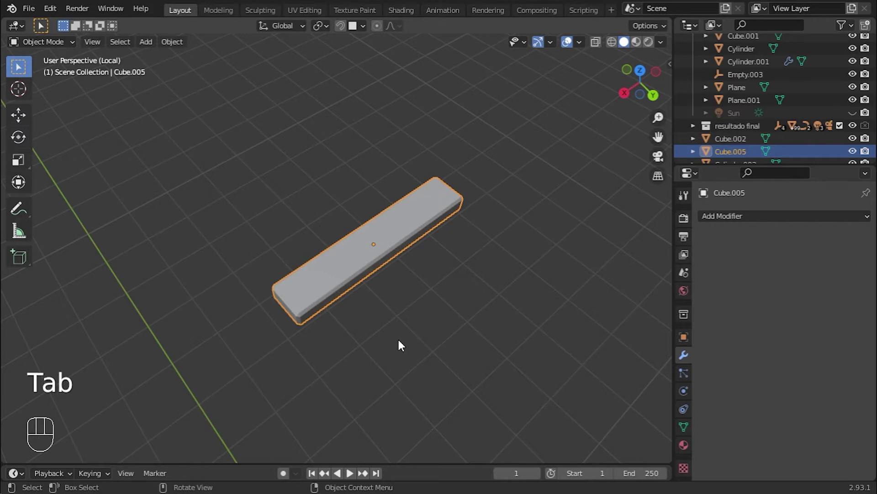
key("shift+d")
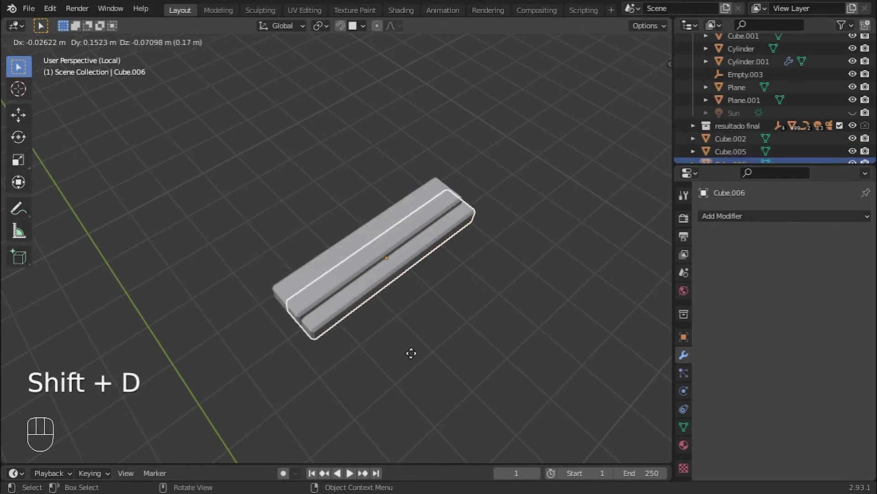
left_click(439, 366)
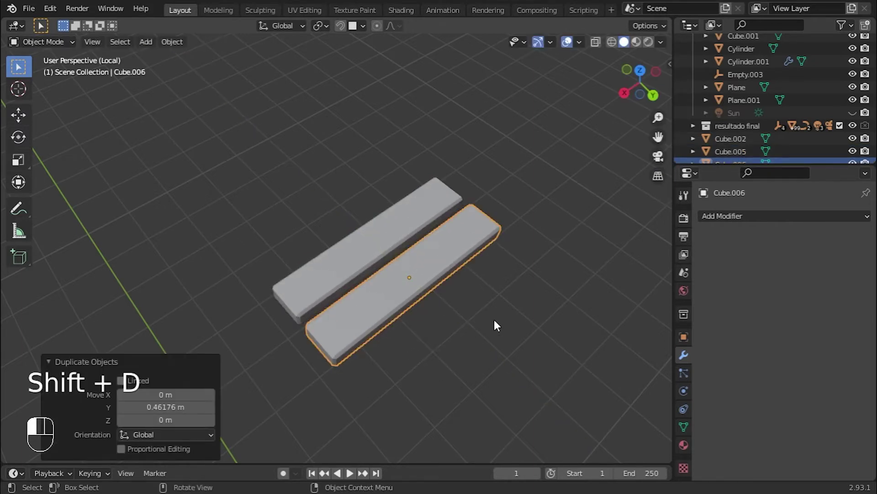
- Open the first plank in Edit Mode and select the edge loop closest to its near end
left_click(342, 248)
scroll(389, 330, "up", 5)
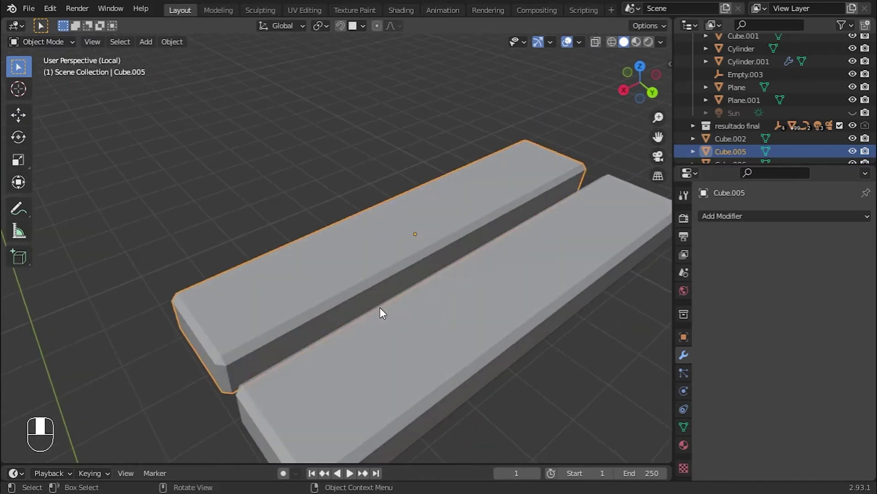
key("Tab")
left_click(450, 311)
middle_click_drag(419, 348, 399, 363)
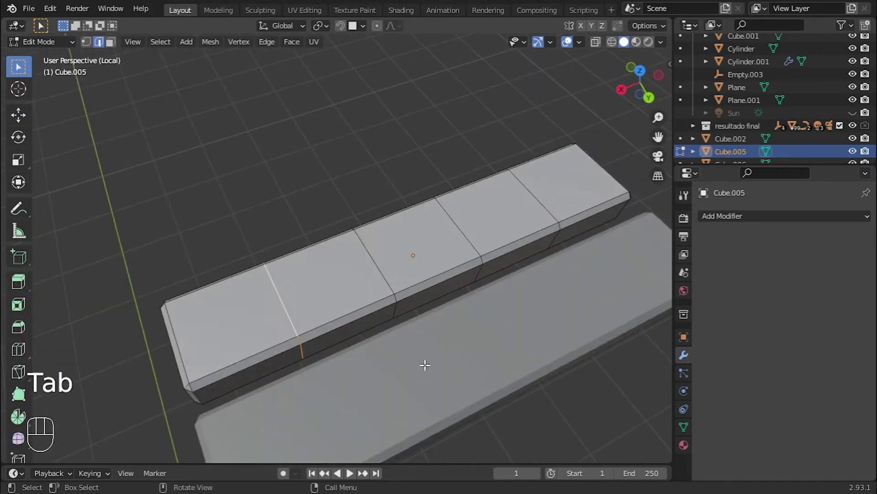
key("r")
key("x")
right_click(409, 361)
key("r")
key("y")
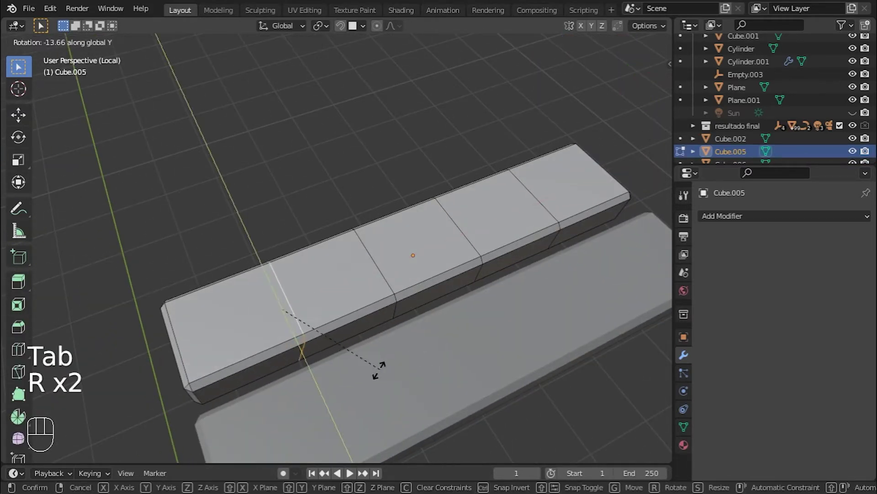
right_click(411, 355)
- Rotate the selected edge loop clockwise around Z to skew the first plank's outline
key("r")
key("z")
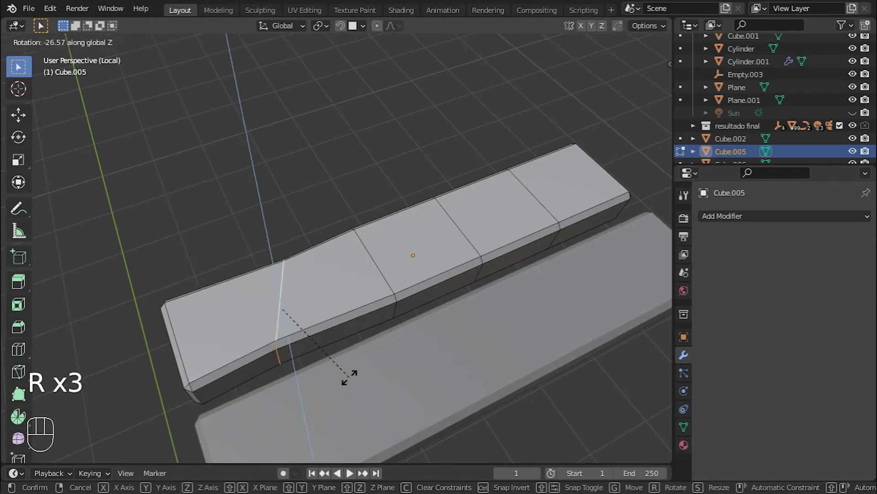
left_click(338, 383)
- Rotate the edge loops toward the first plank's far end around Z to give its sides an uneven bend
middle_click_drag(313, 331, 389, 318, "shift")
left_click(465, 271)
middle_click_drag(581, 237, 515, 294, "shift")
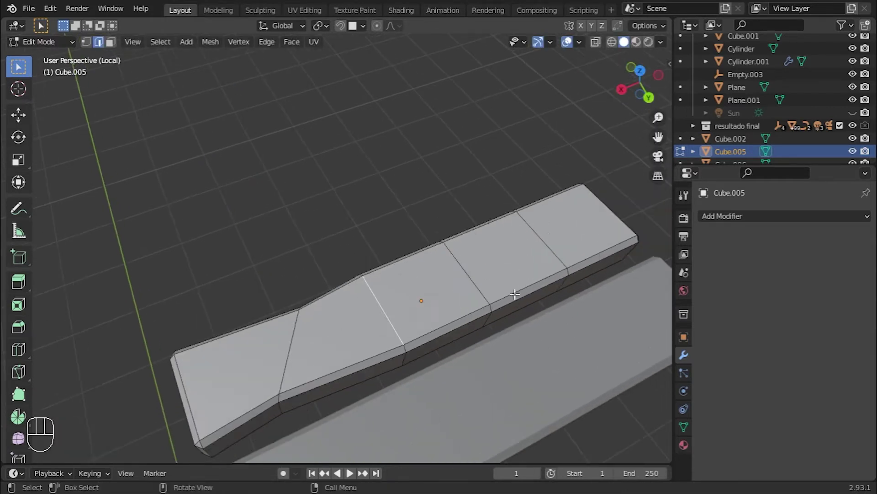
key("r")
key("z")
left_click(570, 323)
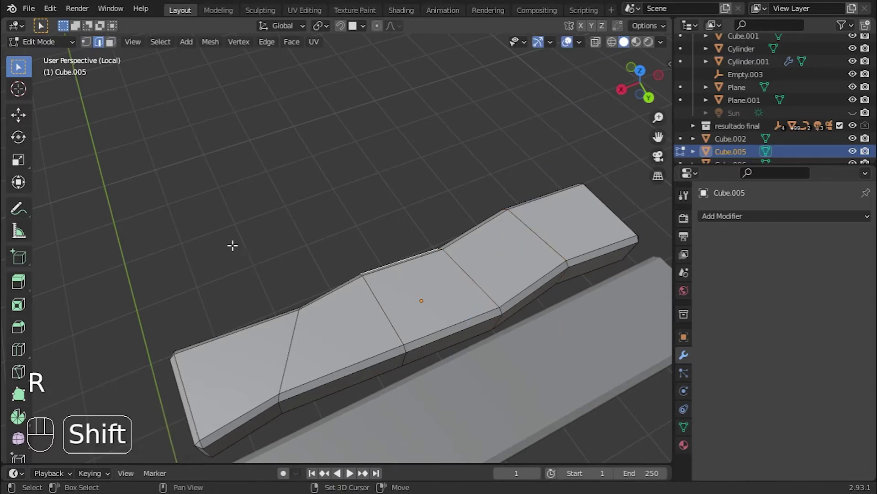
- Select all vertices at the outer corner of the first plank's near end and move them to slant the end face
middle_click_drag(233, 244, 303, 237, "shift")
key("alt+z")
key("c")
left_click(254, 302)
right_click(253, 305)
key("1")
key("c")
left_click(254, 319)
right_click(255, 319)
key("alt+z")
key("r")
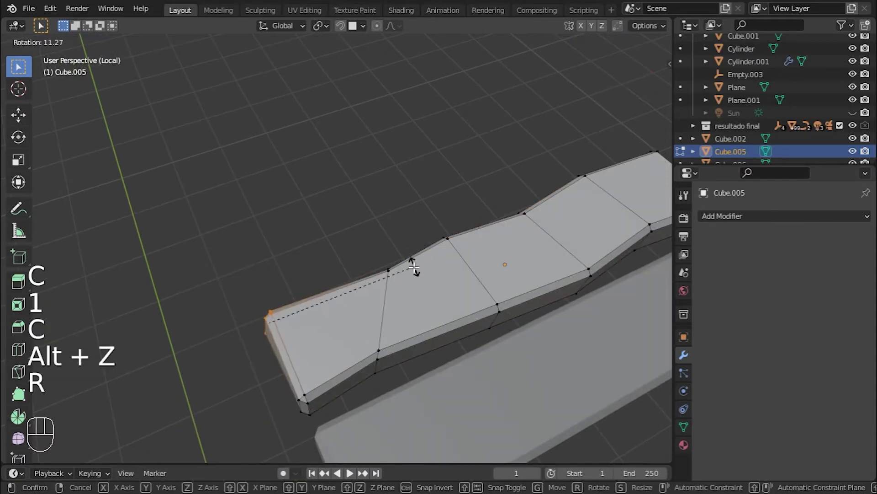
key("r")
key("g")
left_click(424, 321)
- Return to Object Mode and duplicate the straight plank, placing the copy about 0.46 m along Y
key("Tab")
middle_click_drag(285, 208, 378, 281)
key("shift+d")
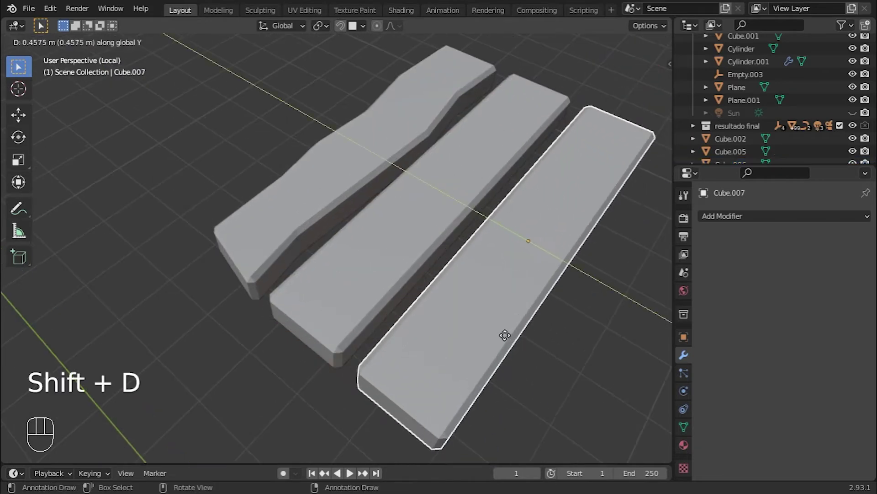
left_click(503, 335)
- On the middle plank, move the side vertices of the two central loops inward to narrow the side facing the third plank
left_click(384, 272)
middle_click_drag(503, 335, 439, 317)
key("Tab")
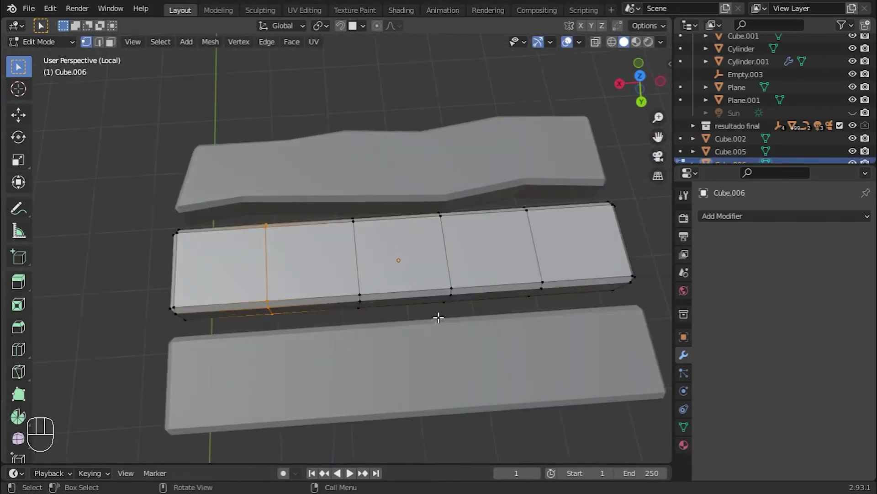
key("alt+z")
key("c")
left_click_drag(399, 315, 439, 317)
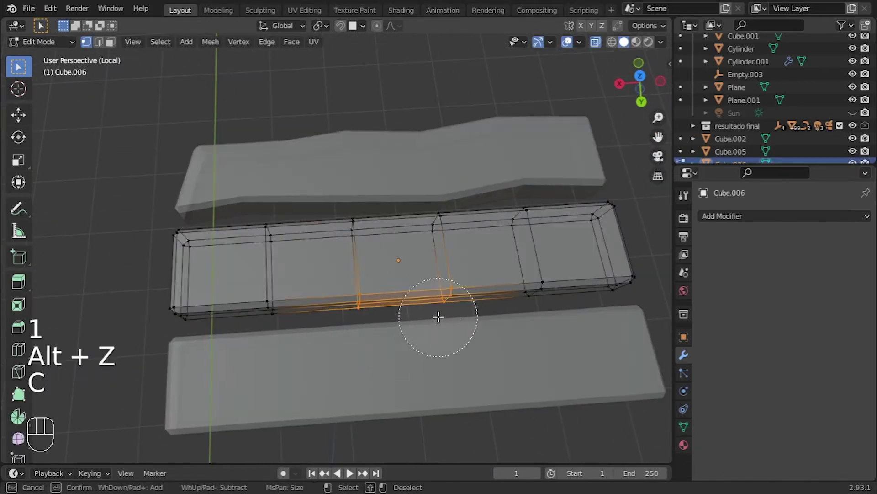
key("alt+z")
key("g")
left_click(481, 352)
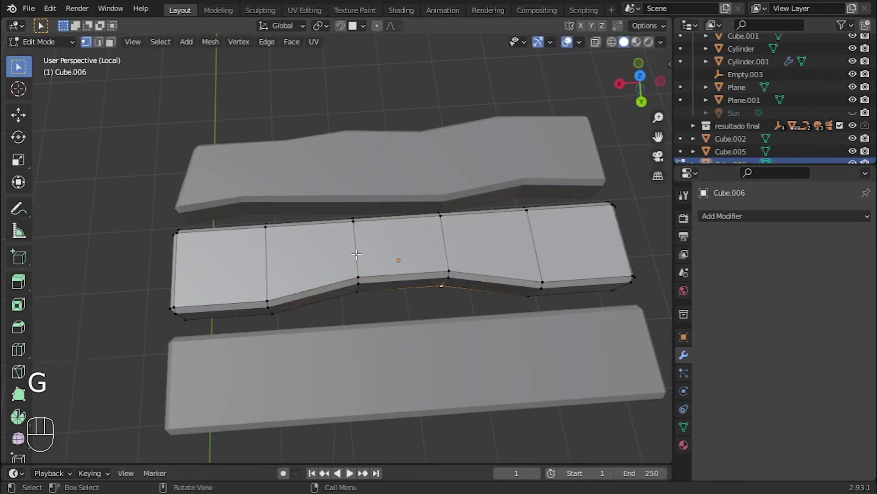
- Rotate the edge loop at one end of the middle plank's narrowed section about -16° around Z
left_click(440, 249, "alt+shift")
key("r")
key("r")
right_click(484, 310)
key("r")
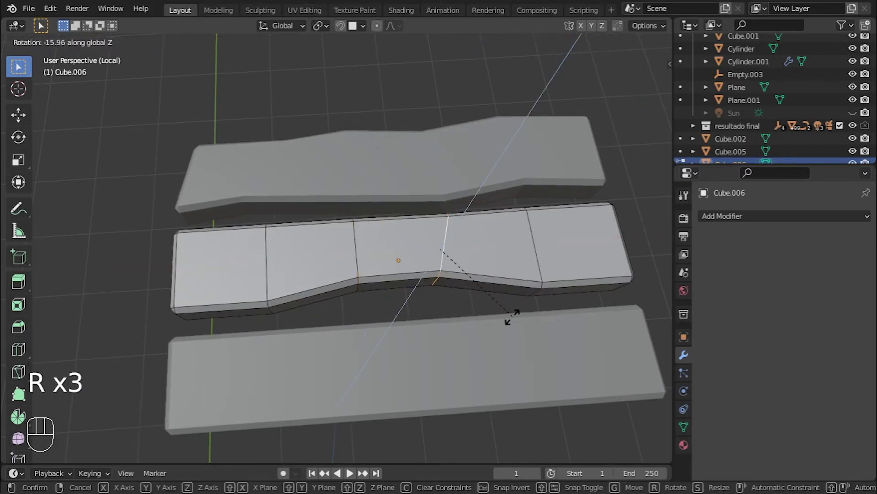
left_click(512, 316)
left_click(529, 294)
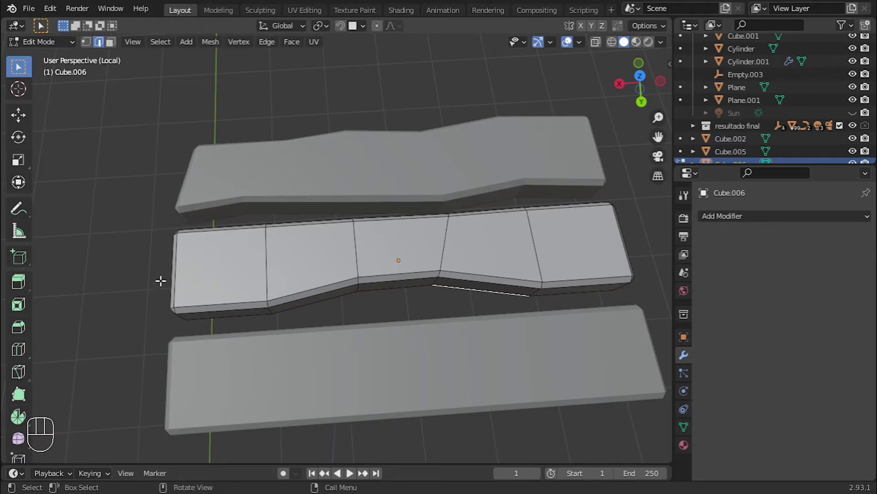
- Move the middle plank's end corner vertices beside the third plank about -0.05 m along X and -0.01 m along Y
middle_click_drag(161, 280, 292, 319, "shift")
key("alt+z")
key("c")
left_click(256, 317)
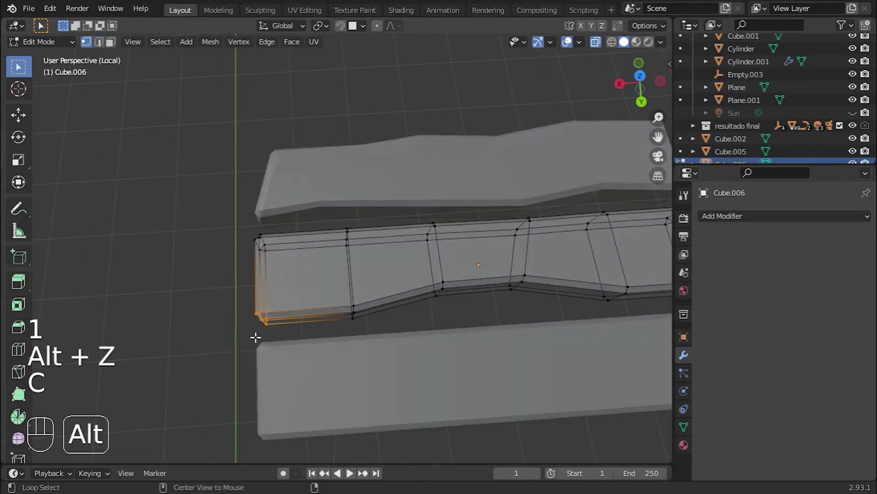
key("alt+z")
key("g")
key("r")
key("g")
left_click(412, 362)
key("g")
key("g")
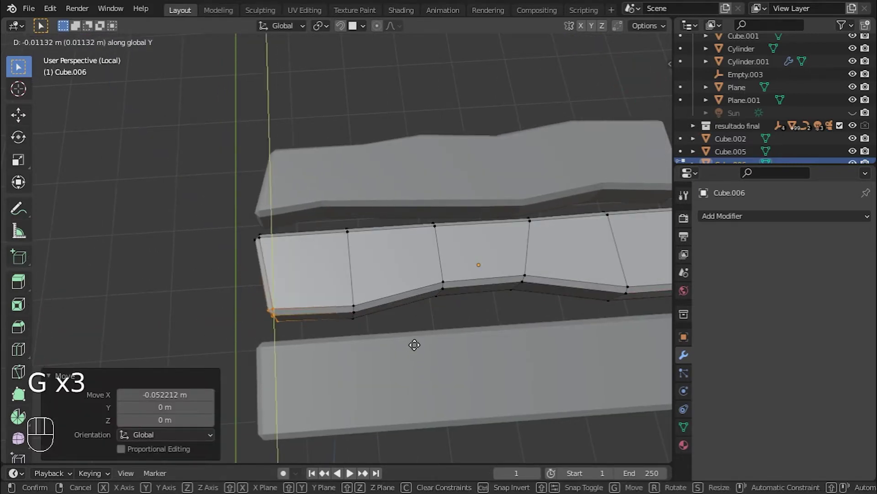
left_click(412, 345)
- Add a lengthwise loop cut along the middle plank to crease its top surface, and return to Object Mode
middle_click_drag(411, 344, 304, 229)
key("ctrl+r")
left_click(365, 300)
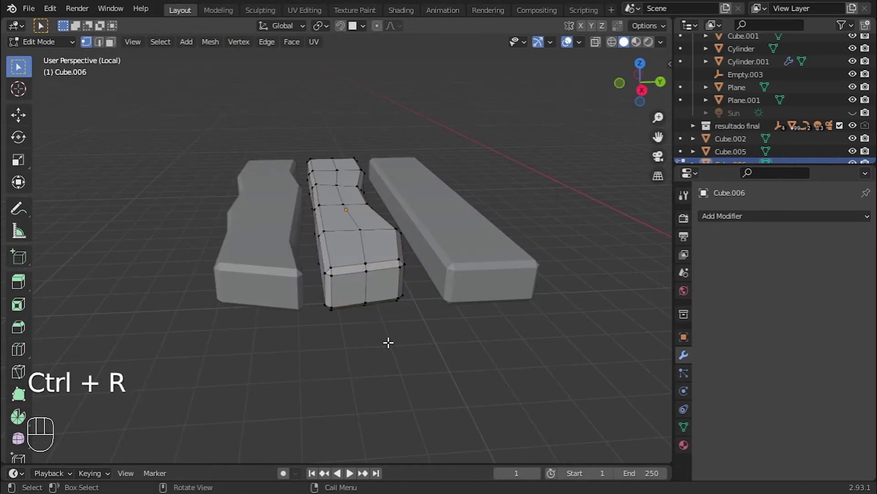
key("ctrl+z")
key("s")
right_click(529, 150)
key("Tab")
- Duplicate the straight third plank along Y to place a fourth plank beside it
middle_click_drag(529, 150, 556, 333)
left_click(520, 314)
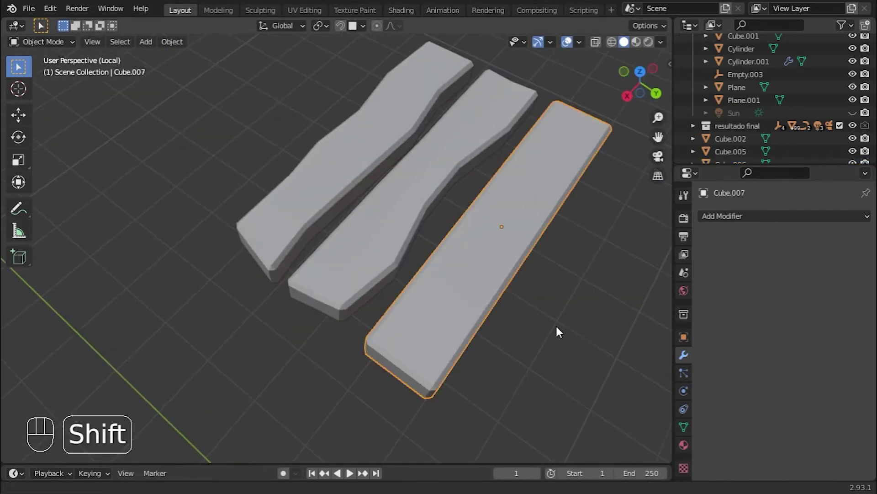
key("shift+d")
key("y")
left_click(613, 337)
- On the third plank, move the side vertices of the two central loops along Y toward the second plank
middle_click_drag(613, 337, 506, 281)
scroll(480, 311, "up", 1)
left_click(454, 338)
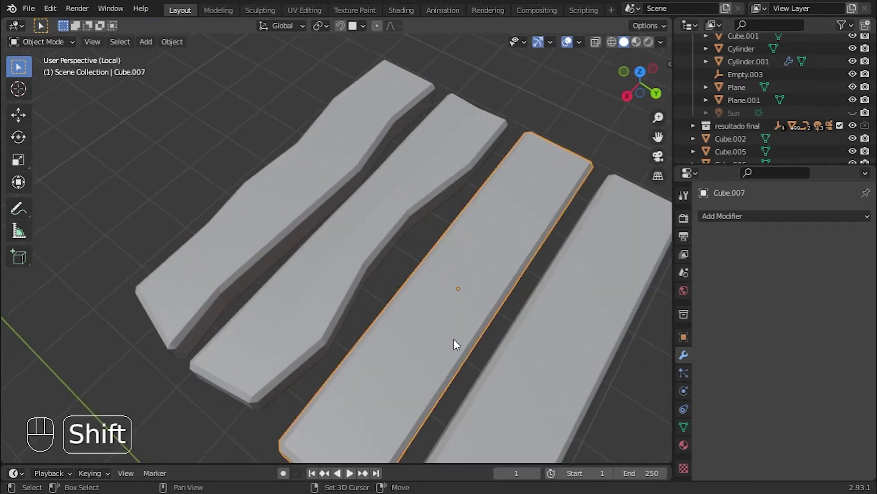
key("Tab")
middle_click_drag(454, 338, 525, 307, "shift")
scroll(478, 256, "up", 2)
left_click(477, 256)
key("alt+z")
key("c")
left_click_drag(384, 183, 431, 288)
right_click(434, 287)
key("alt+z")
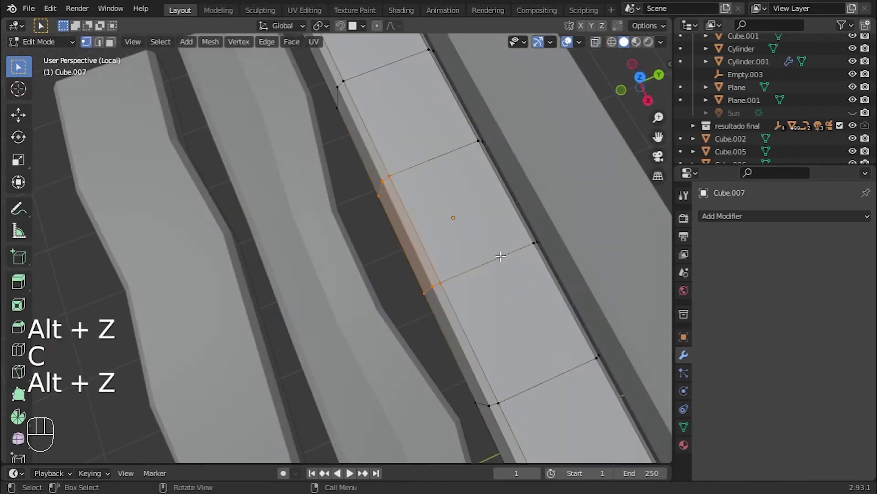
key("g")
key("y")
left_click(474, 268)
- Rotate the third plank's bulging side vertices around Z to make the bulge uneven
key("r")
key("z")
left_click(486, 259)
middle_click_drag(495, 332, 418, 169, "shift")
scroll(457, 238, "down", 2)
left_click(500, 298)
scroll(500, 288, "up", 1)
key("c")
left_click(429, 335)
key("g")
key("x")
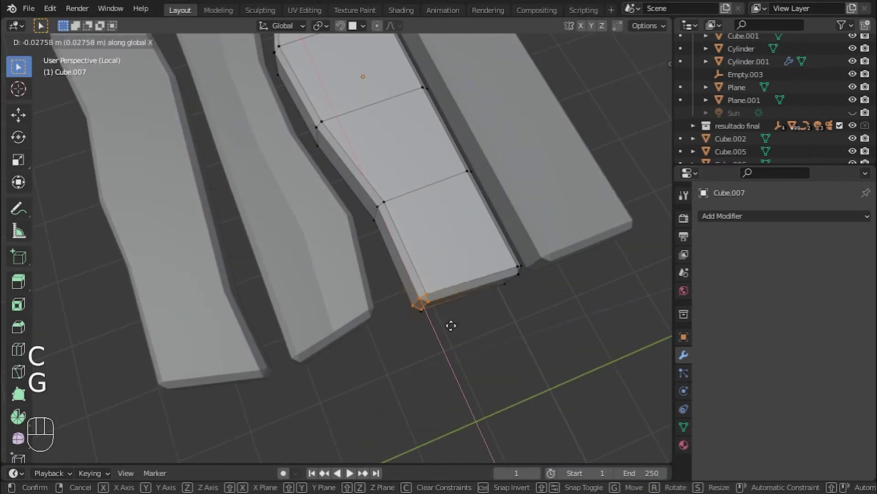
right_click(450, 347)
- Select all vertices at the third plank's near corner facing the second plank and move them slightly inward along X
key("alt+z")
left_click(451, 351)
key("c")
left_click(426, 308)
key("alt+z")
key("g")
key("x")
left_click(452, 305)
key("ctrl+z")
key("g")
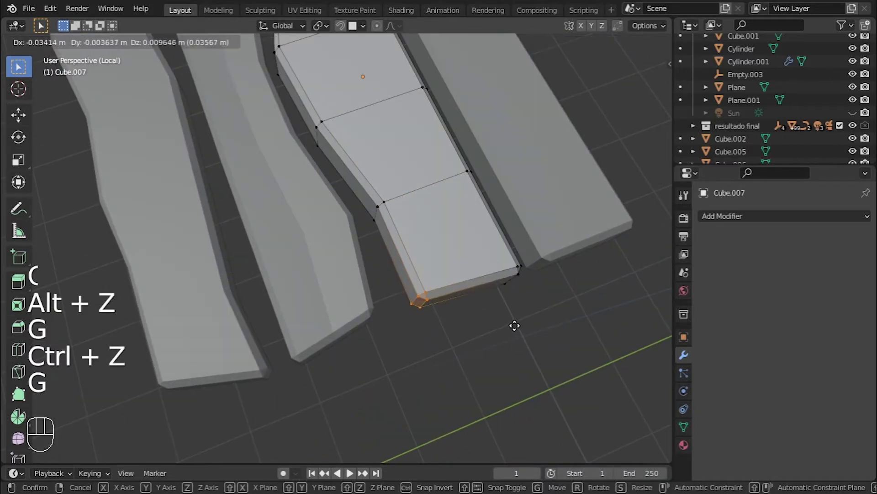
key("x")
left_click(508, 319)
left_click(506, 318)
- Shift the third plank's whole mesh slightly toward the second plank and return to Object Mode
scroll(506, 317, "down", 2)
middle_click_drag(505, 317, 457, 229)
scroll(447, 206, "up", 1)
scroll(447, 201, "down", 3)
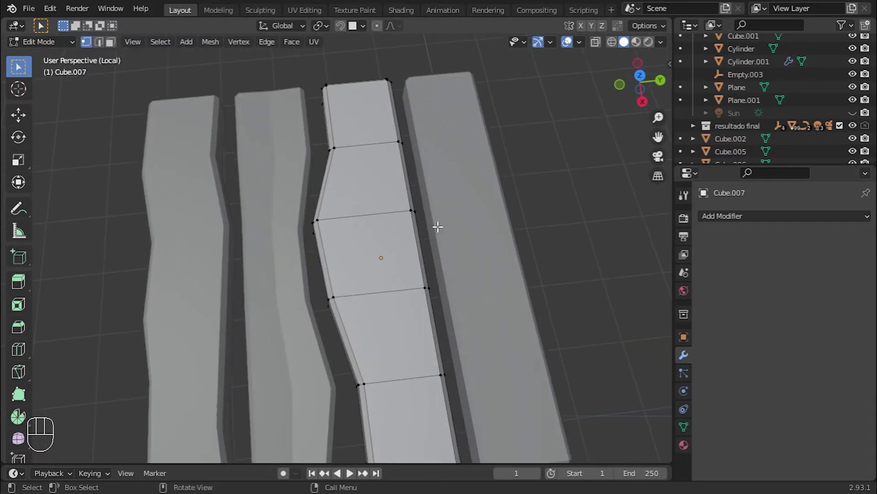
key("a")
key("g")
key("x")
left_click(504, 221)
key("Tab")
- Move the first plank along Y closer to the second plank
left_click(253, 286)
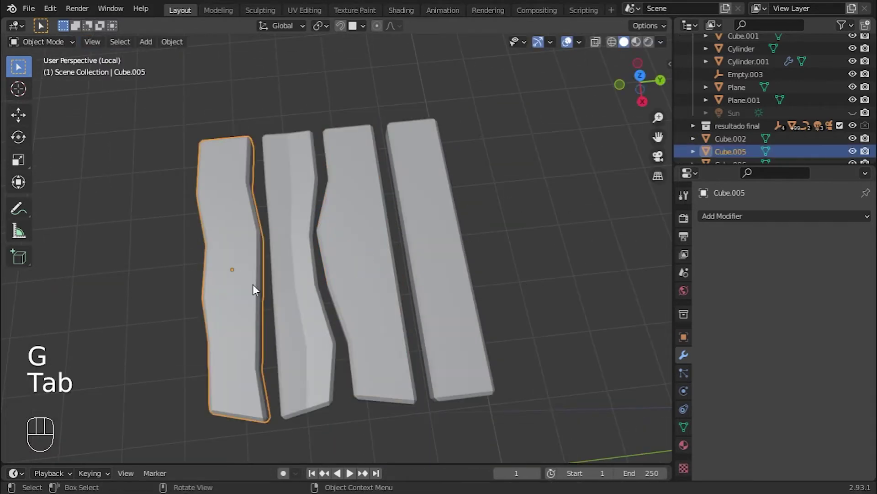
key("g")
key("y")
left_click(258, 278)
- Move the corner vertices on the third plank's straight side, at its opposite end, inward along X to slant the end
left_click(386, 264)
scroll(411, 261, "up", 2)
key("Tab")
middle_click_drag(415, 261, 455, 298)
left_click(479, 275)
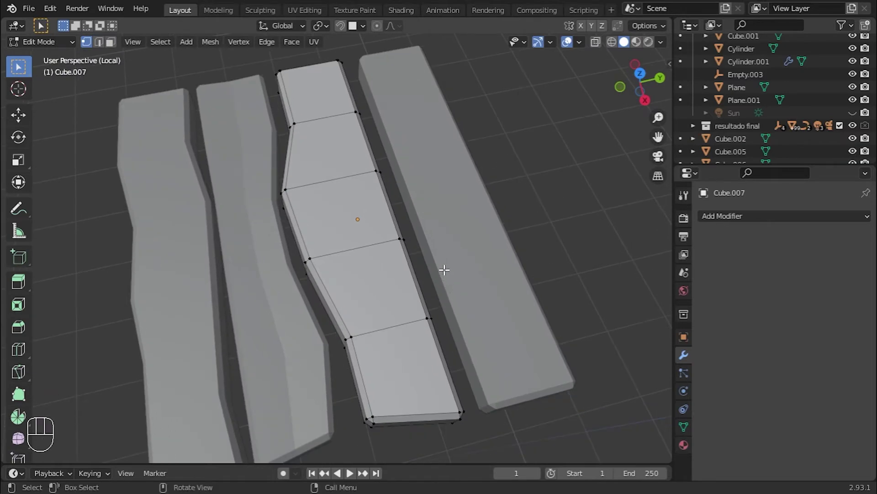
middle_click_drag(359, 137, 172, 103)
middle_click_drag(457, 352, 290, 379, "shift")
key("alt+z")
key("c")
left_click(259, 346)
right_click(260, 346)
key("alt+z")
middle_click_drag(338, 322, 443, 340)
key("g")
key("x")
left_click(450, 353)
- Select the third plank's cross-section loop nearest its near end
left_click(311, 278, "alt")
key("r")
key("z")
right_click(355, 338)
key("r")
key("x")
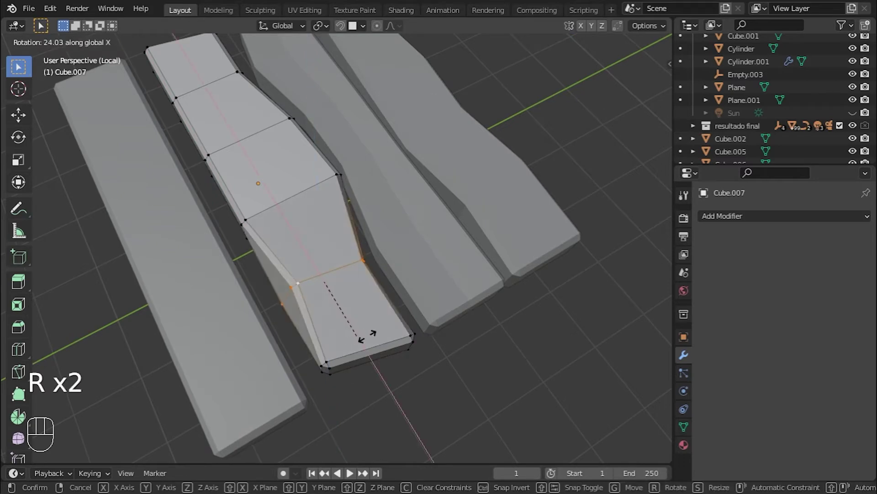
right_click(383, 335)
key("r")
key("y")
right_click(441, 357)
key("r")
key("x")
right_click(426, 368)
- Rotate the third plank's selected cross-section loop about global Z so it runs diagonally across the plank
key("r")
key("z")
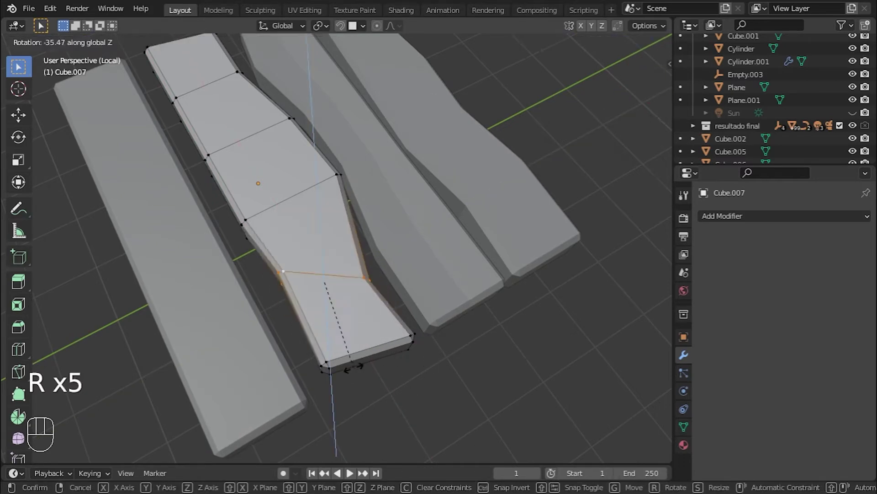
left_click(373, 372)
- Add two evenly spaced lengthwise loop cuts along the third plank
middle_click_drag(373, 372, 434, 345)
key("ctrl+r")
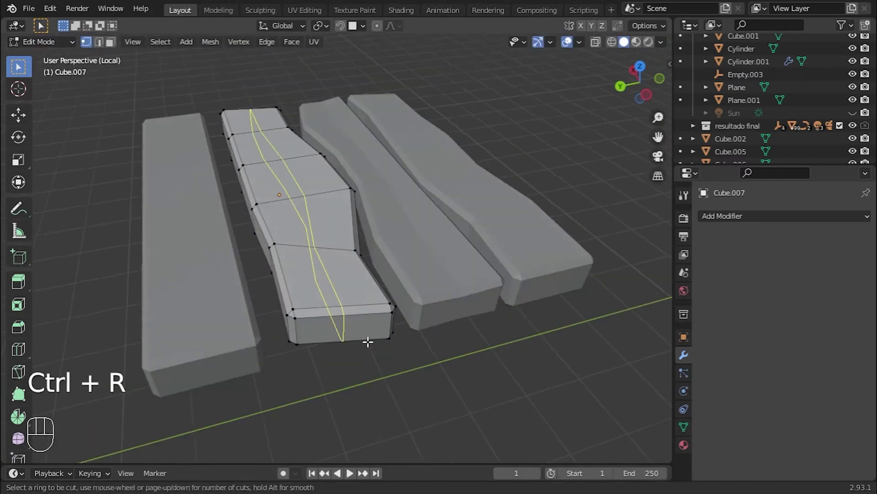
scroll(368, 344, "up", 1)
left_click(349, 306)
right_click(349, 305)
- Lower two middle-strip faces on the third plank's top, one near each end, slightly along Z
key("3")
left_click(327, 273)
left_click(276, 151, "shift")
middle_click_drag(315, 256, 350, 249)
key("g")
key("z")
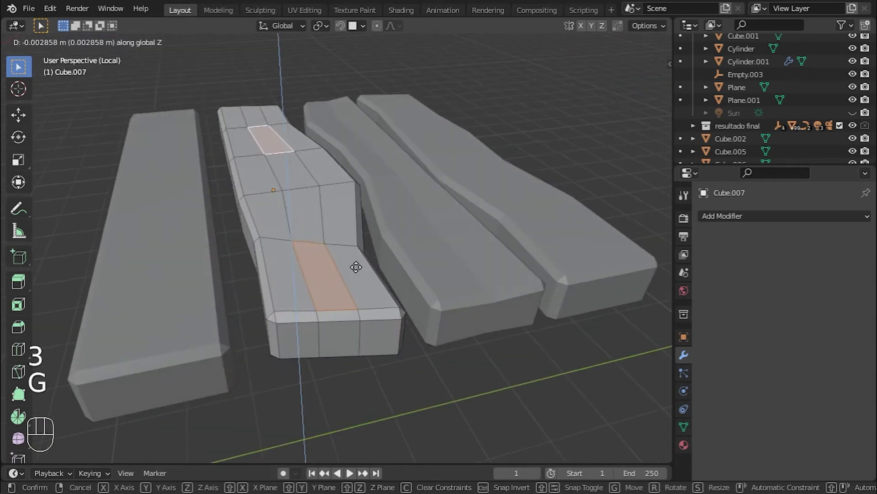
left_click(355, 274)
left_click(296, 75)
- Leave the third plank's mesh and open the fourth, still straight plank for mesh editing
middle_click_drag(294, 77, 466, 306)
scroll(345, 205, "down", 3)
key("Tab")
left_click(466, 306)
key("Tab")
- Push the fourth plank's middle outer side face about 0.075 m inward along Y with smooth proportional editing at size 0.75
middle_click_drag(541, 353, 498, 357)
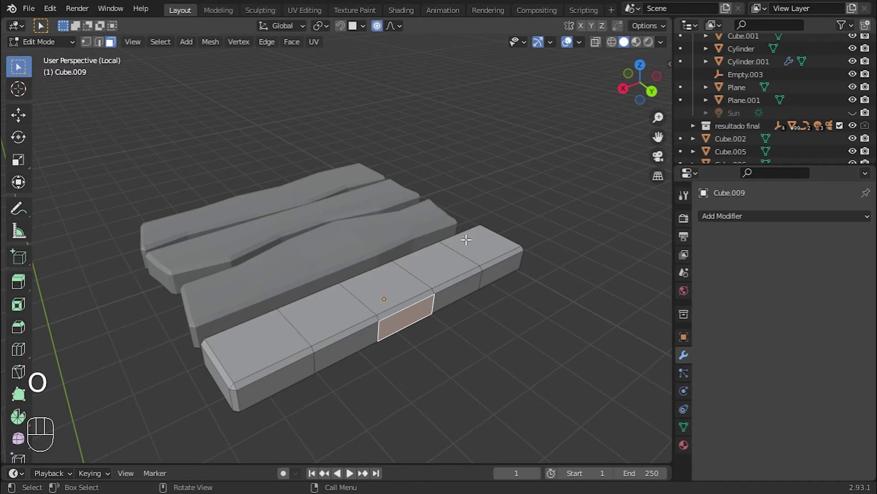
left_click(400, 26)
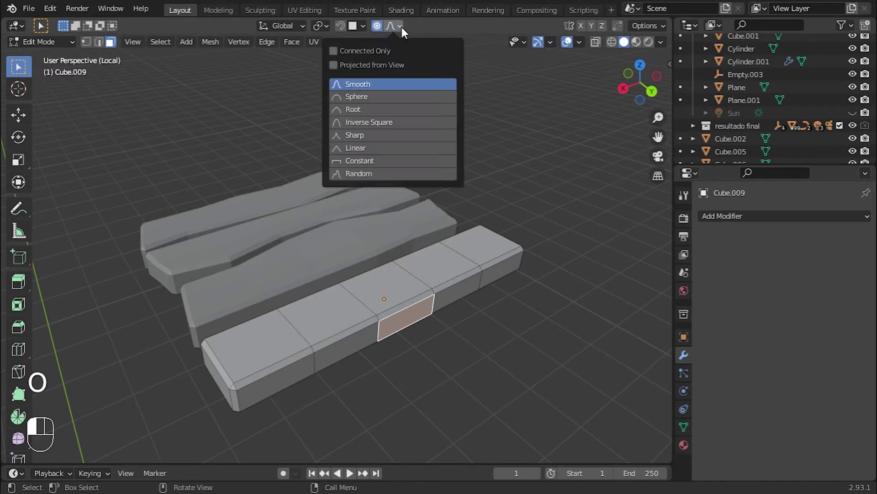
left_click(400, 26)
key("g")
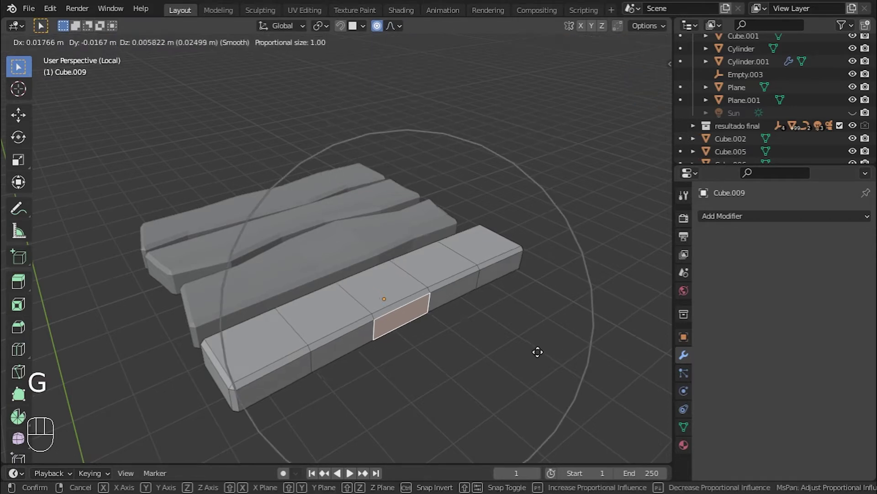
scroll(537, 351, "up", 5)
scroll(536, 349, "down", 3)
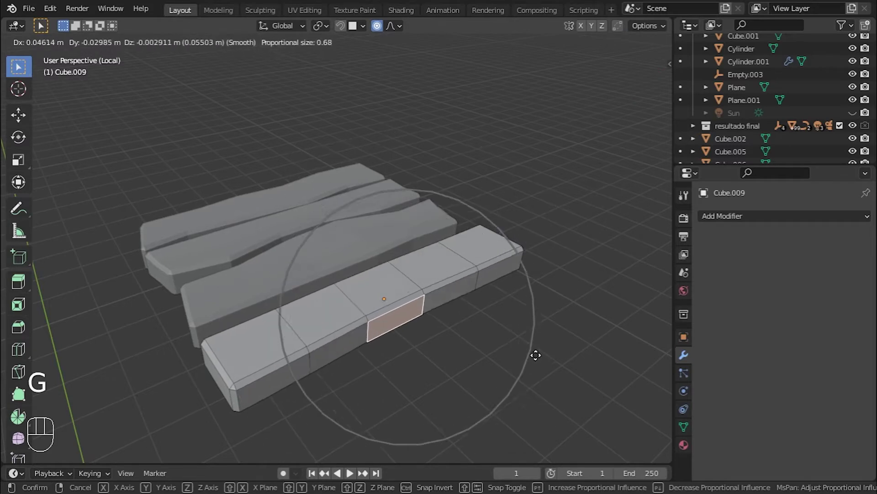
key("x")
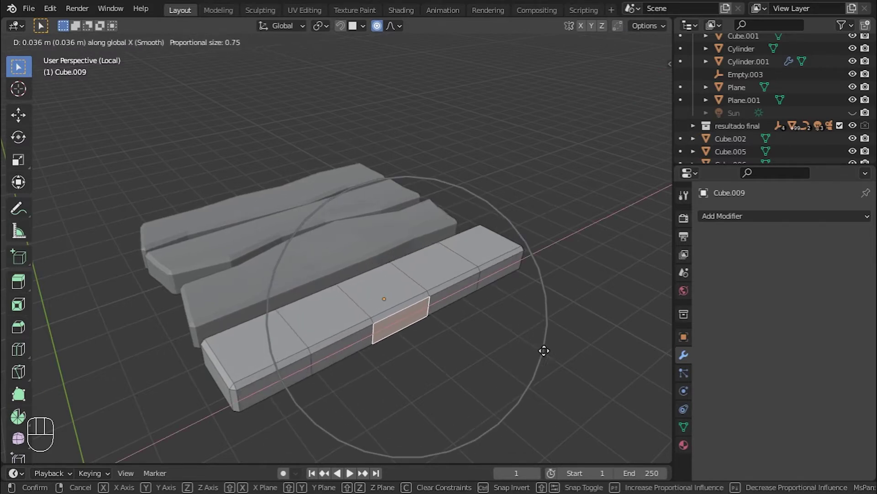
key("y")
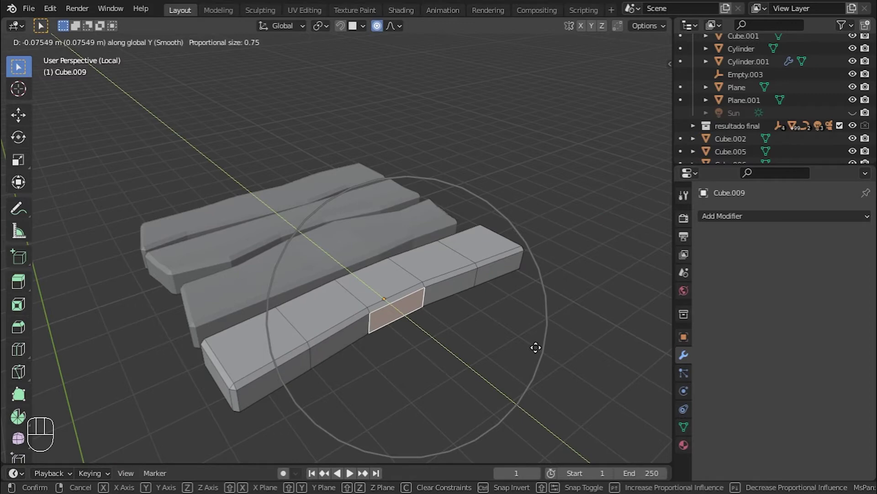
left_click(536, 348)
- Add two centered lengthwise loop cuts along the fourth plank
middle_click_drag(521, 345, 544, 349)
middle_click_drag(466, 368, 421, 318, "shift")
key("ctrl+r")
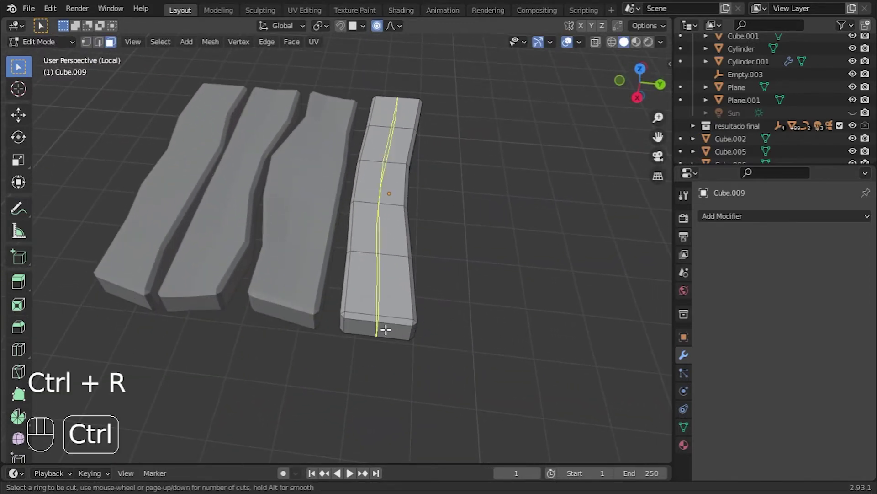
left_click(386, 330)
right_click(386, 330)
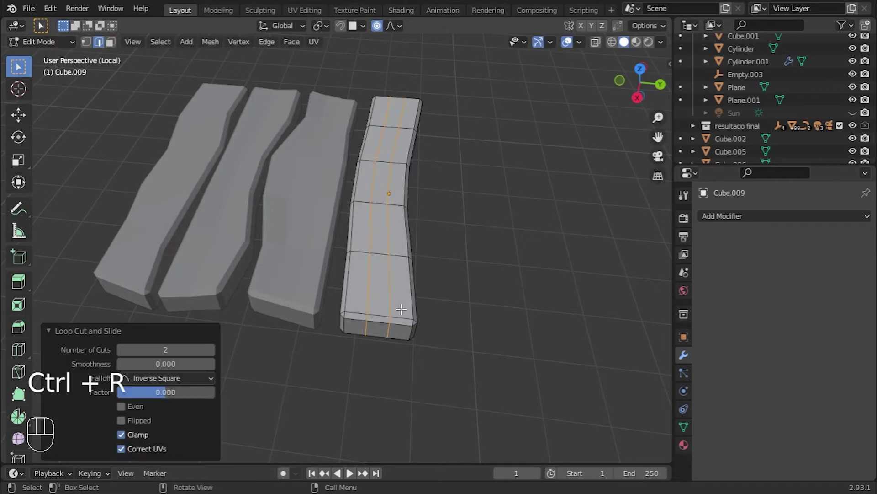
left_click(503, 226)
- Shift the middle face on top of the fourth plank along Z with smooth proportional editing
middle_click_drag(533, 255, 414, 222)
scroll(476, 278, "up", 1)
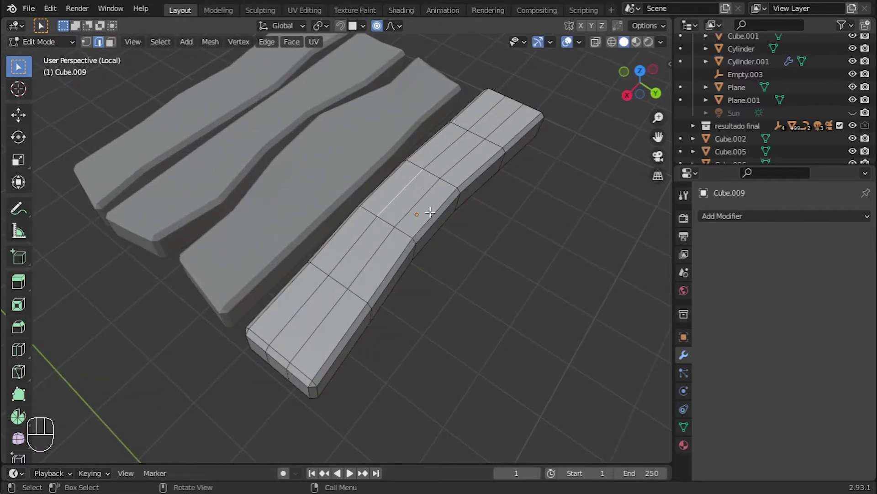
middle_click_drag(522, 304, 492, 306)
key("g")
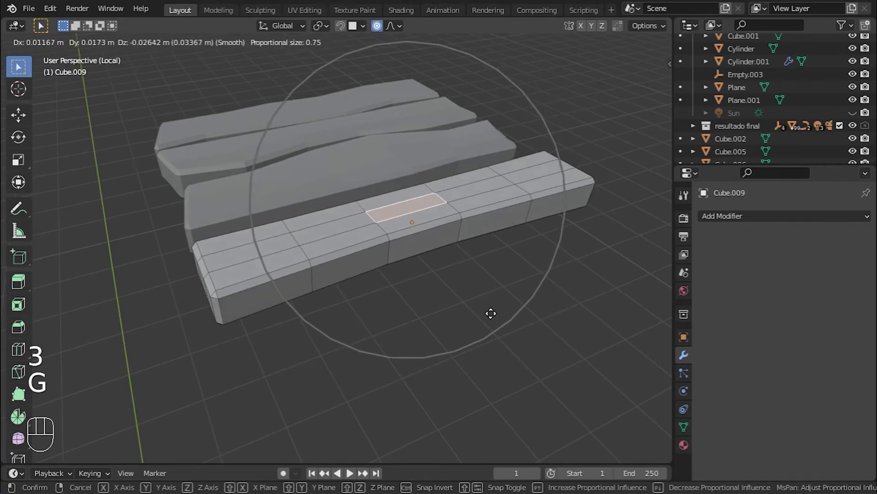
right_click(462, 325)
middle_click_drag(462, 325, 562, 283)
key("g")
key("z")
left_click(466, 281)
scroll(466, 280, "down", 4)
left_click(519, 264)
- Knife a narrow wedge around the fourth plank's near end on top and underside, joining its tips to the adjacent lengthwise edges
middle_click_drag(518, 264, 544, 301)
scroll(482, 339, "up", 4)
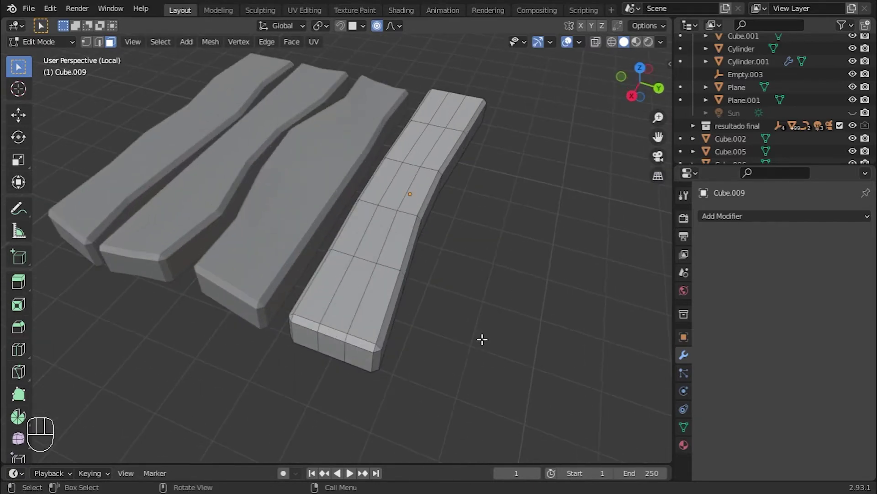
middle_click_drag(477, 362, 500, 347)
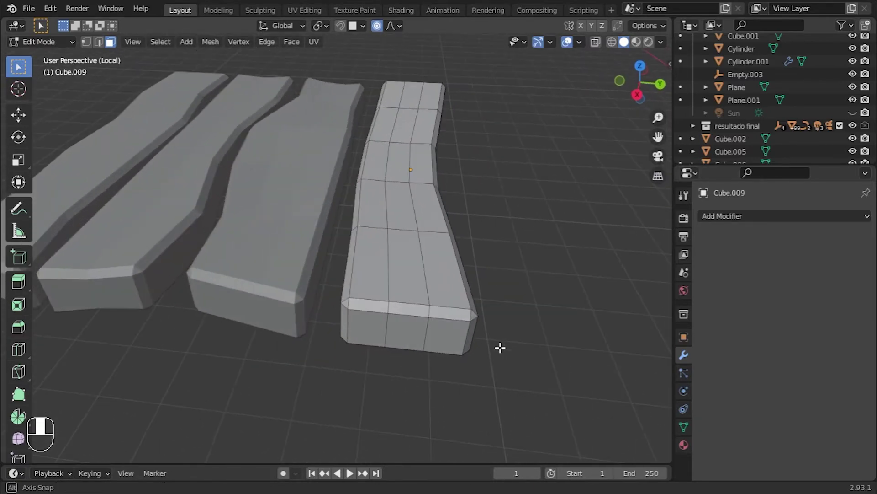
mouse_move(440, 341)
middle_mouse_down("shift")
mouse_move(429, 349)
mouse_move(461, 361)
mouse_move(556, 352)
mouse_move(462, 388)
mouse_move(450, 348)
middle_mouse_up("shift")
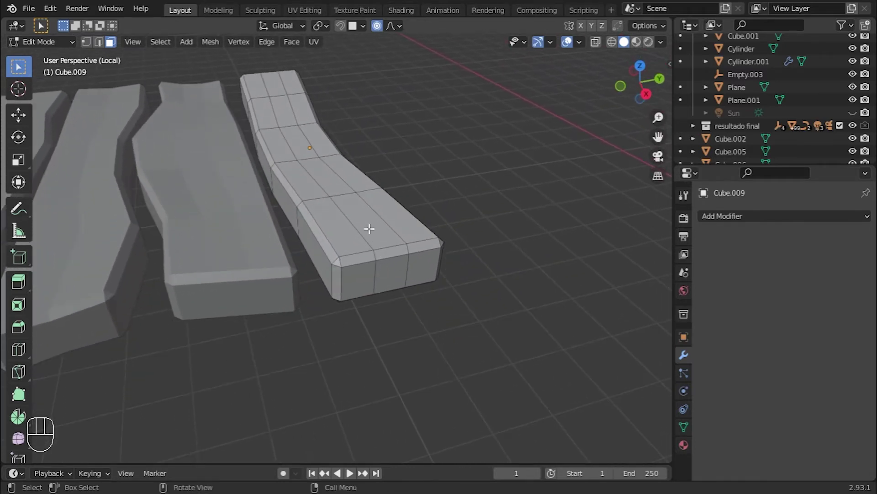
key("1")
scroll(381, 224, "up", 5)
scroll(433, 352, "down", 2)
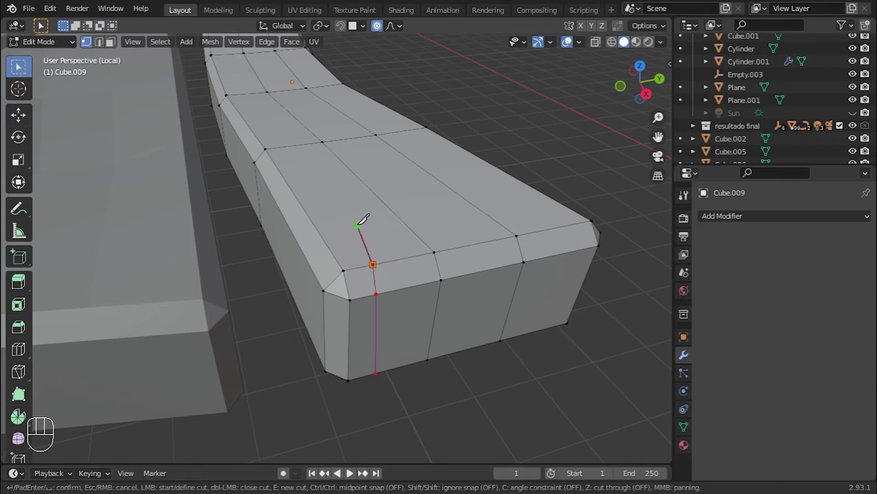
middle_click_drag(443, 340, 417, 253)
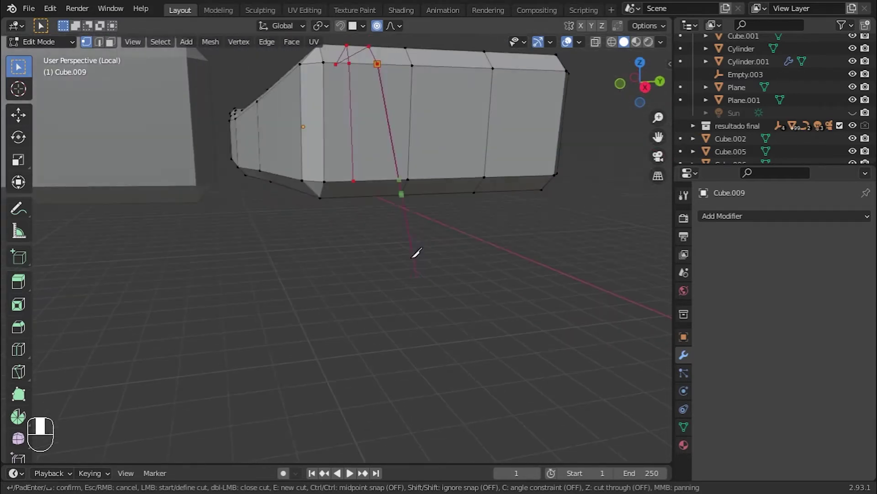
middle_click_drag(383, 176, 352, 178)
key("shift")
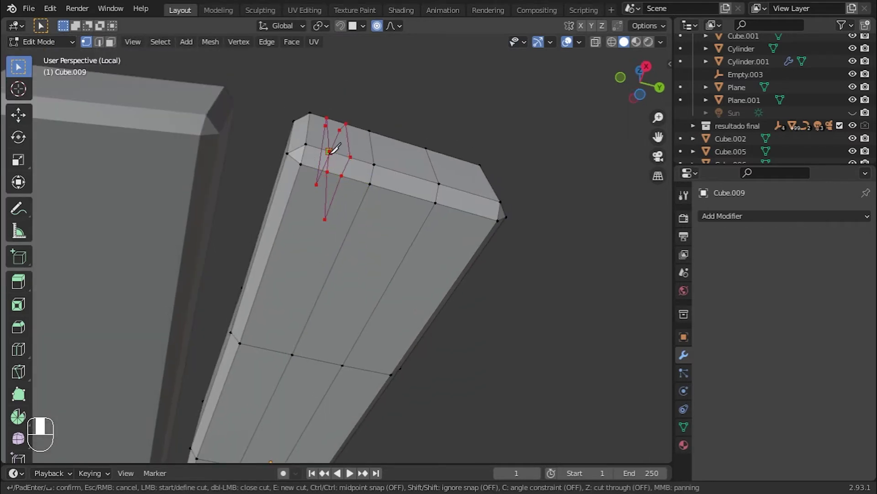
key("Return")
middle_click_drag(330, 150, 373, 230)
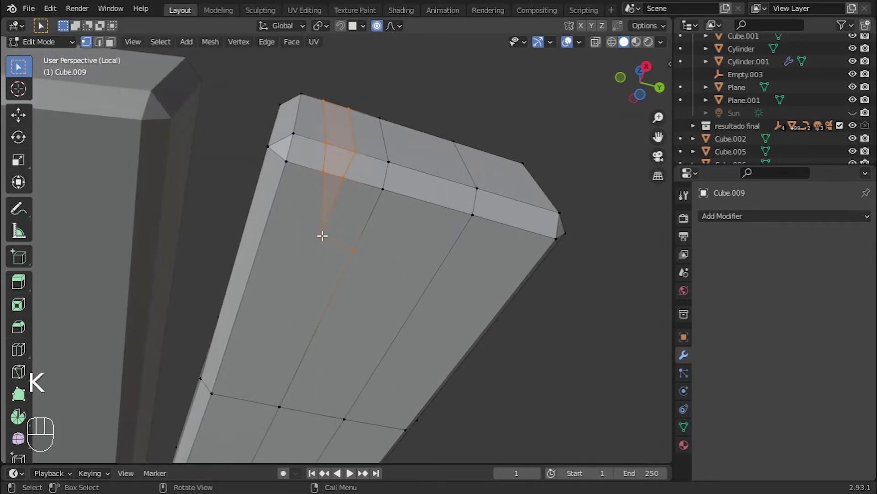
middle_click_drag(274, 214, 334, 270)
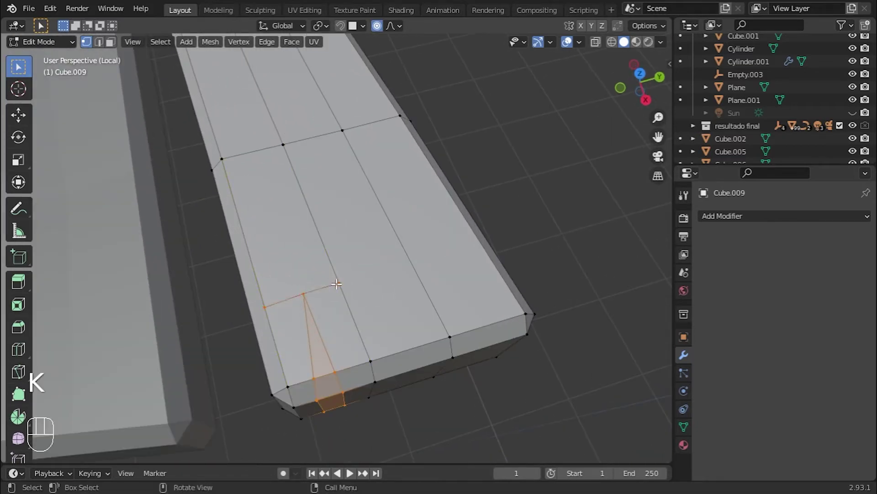
- Undo the last five operations on the fourth plank's mesh
key("ctrl+z")
key("ctrl+z")
key("ctrl+z")
key("ctrl+z")
key("ctrl+z")
- Delete the wedge faces at the fourth plank's near end to open a notch
middle_click_drag(529, 269, 518, 301)
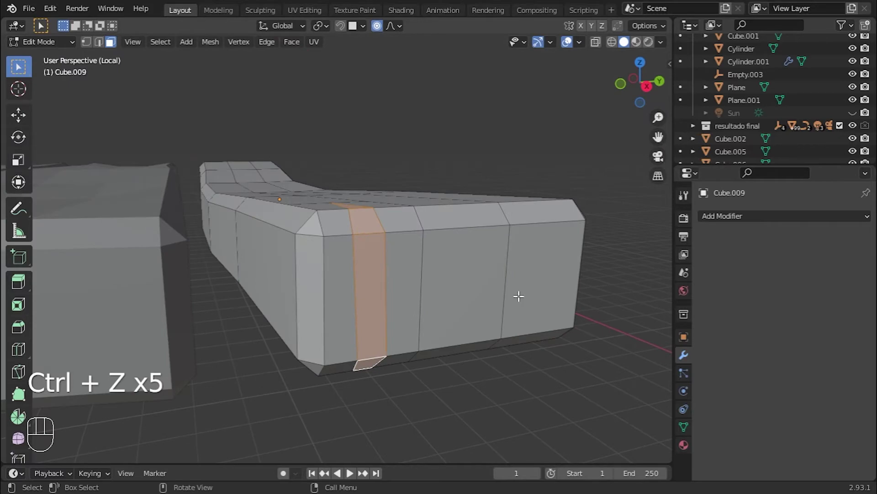
key("x")
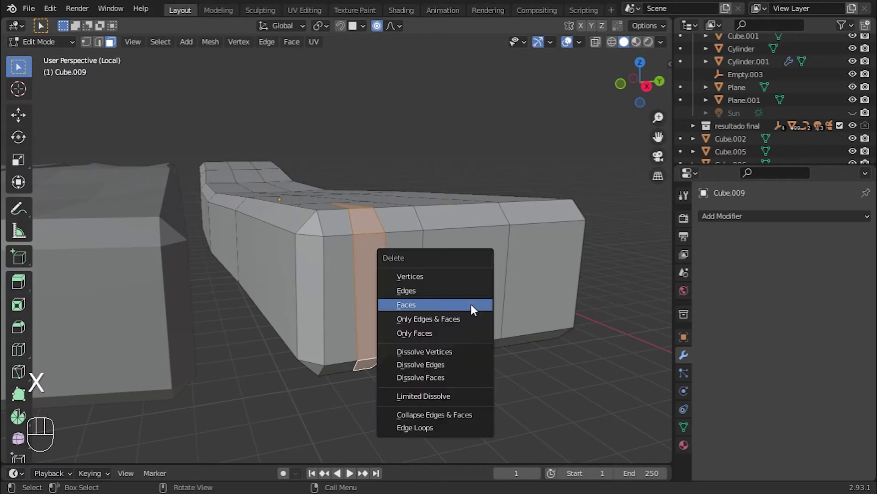
left_click(471, 304)
- Fill the notch's open inner walls with faces built from its border vertices
middle_click_drag(469, 300, 433, 349)
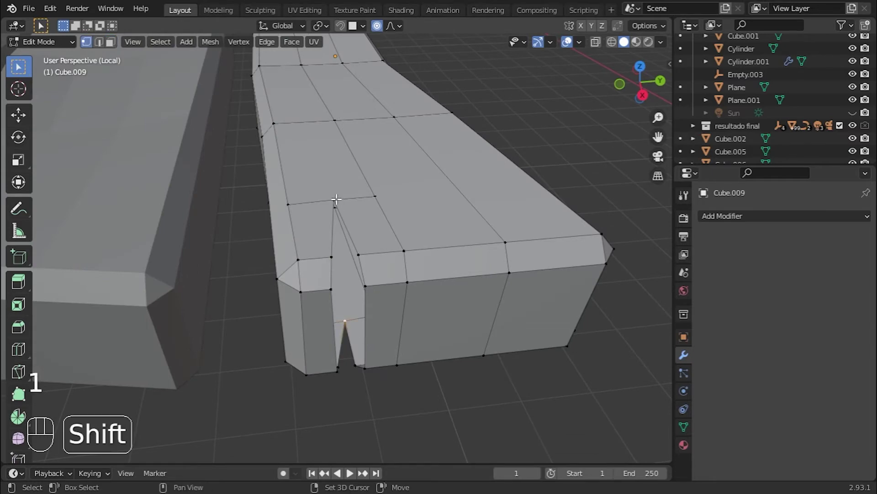
middle_click_drag(368, 346, 360, 384)
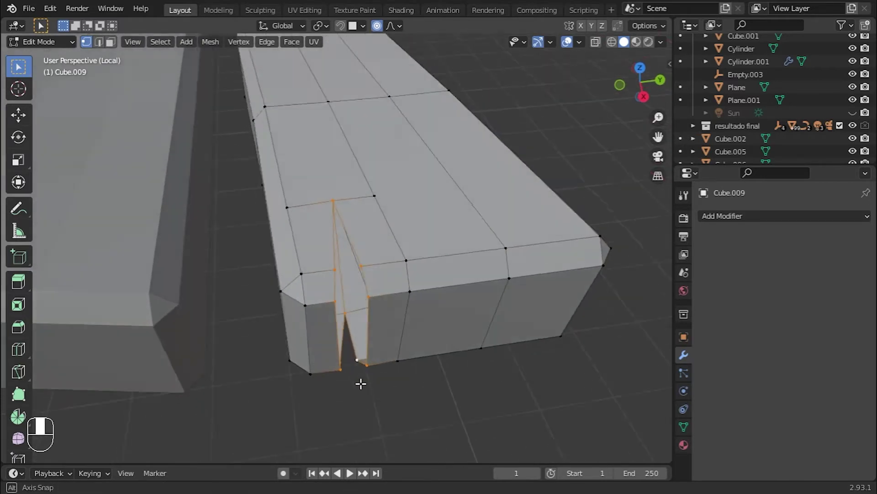
key("f")
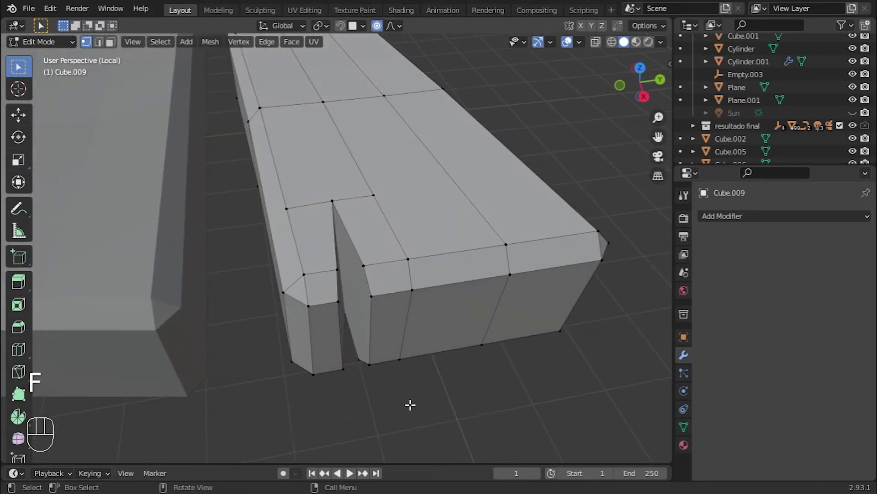
middle_click_drag(410, 405, 485, 350)
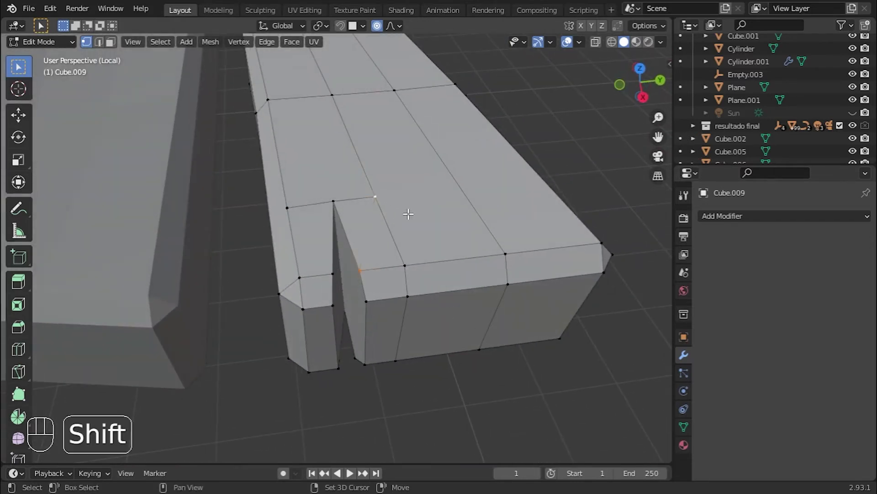
- Return to Object Mode and move the notched fourth plank closer to the third plank
middle_click_drag(439, 389, 419, 254)
key("Tab")
scroll(419, 254, "down", 6)
scroll(420, 254, "up", 1)
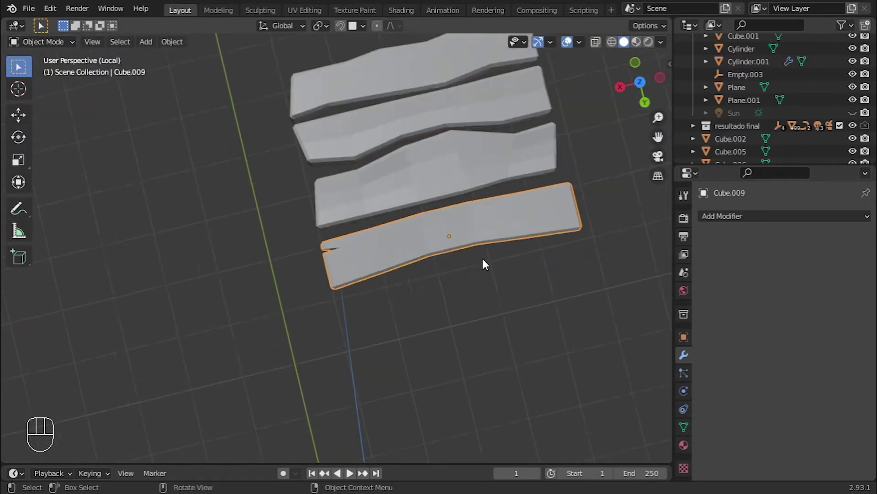
key("g")
middle_click_drag(482, 257, 444, 246, "shift")
left_click(492, 325)
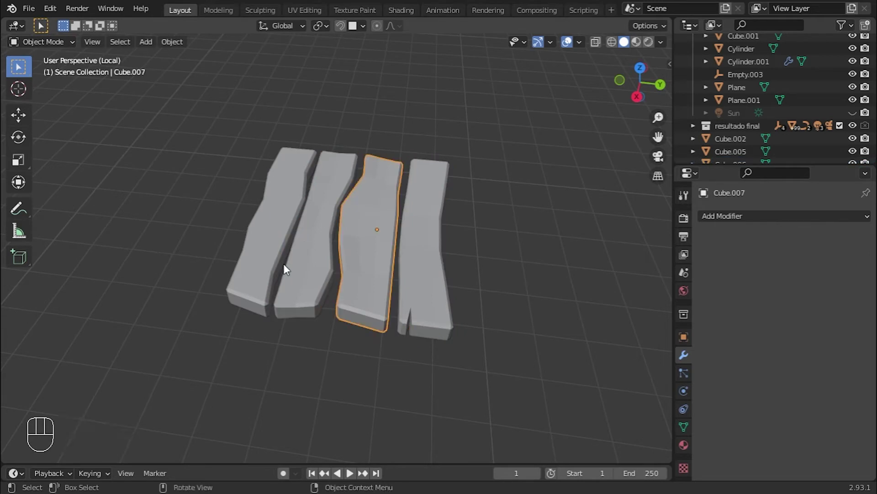
- Place copies of the second and third planks, rotated 180° about Z, beside the fourth plank along Y
key("shift+d")
left_click(521, 348)
type("r")
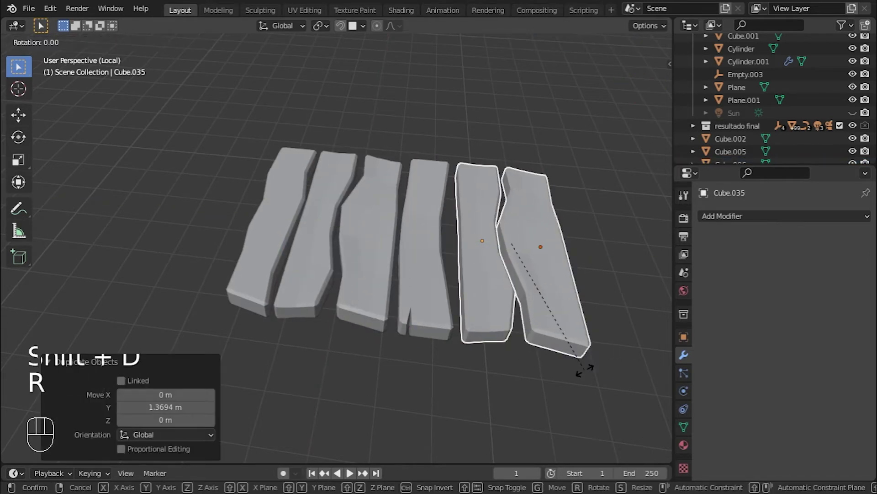
type("180")
key("Return")
key("g")
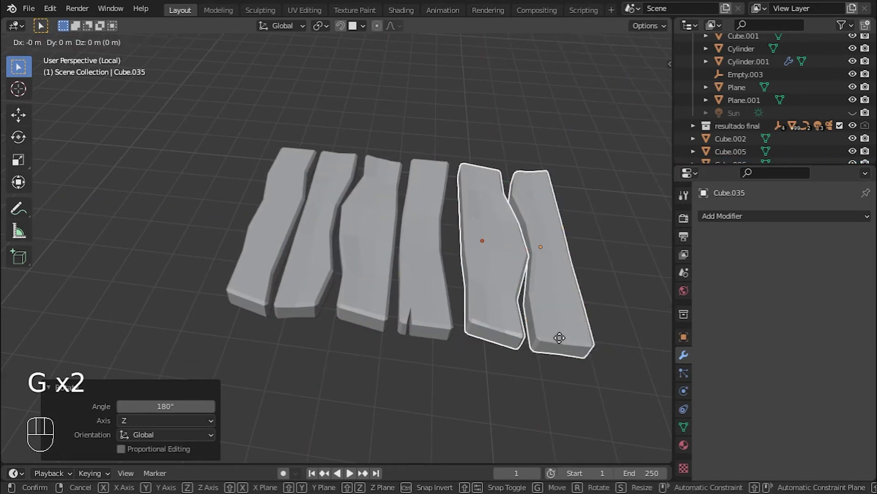
left_click(550, 337)
- From the top view, duplicate the first and second planks along Y to the opposite end of the row
key("KP_7")
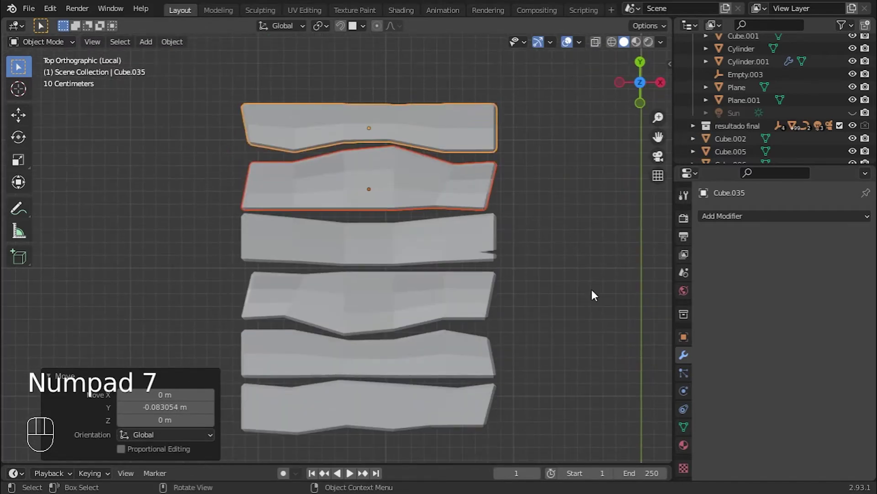
left_click_drag(544, 333, 240, 453)
key("shift+d")
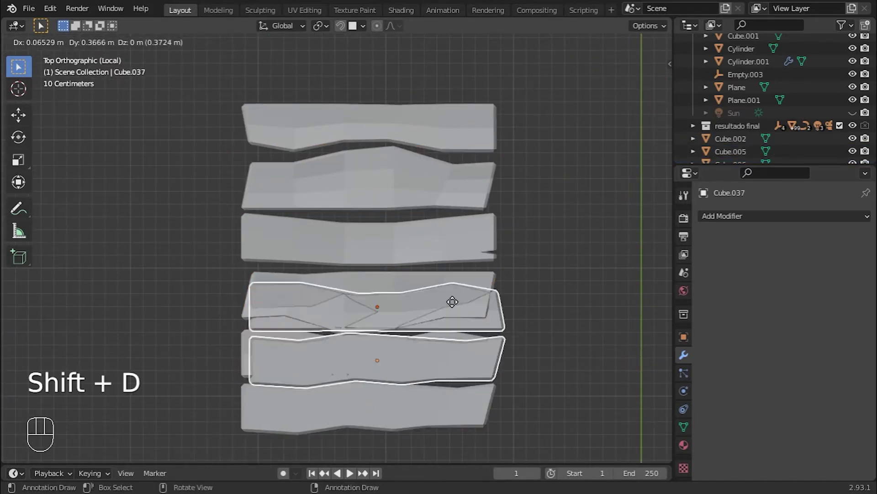
key("y")
left_click(453, 42)
middle_click_drag(586, 154, 592, 304, "shift")
left_click(434, 170)
scroll(539, 336, "down", 3)
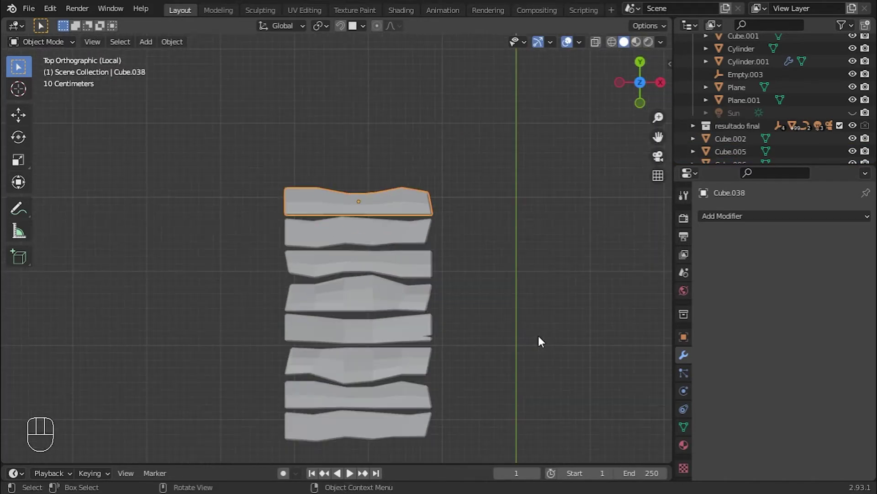
- Delete the extra plank at the +Y end of the row
scroll(514, 336, "up", 2)
key("x")
key("x")
left_click(513, 335)
middle_click_drag(513, 335, 319, 306)
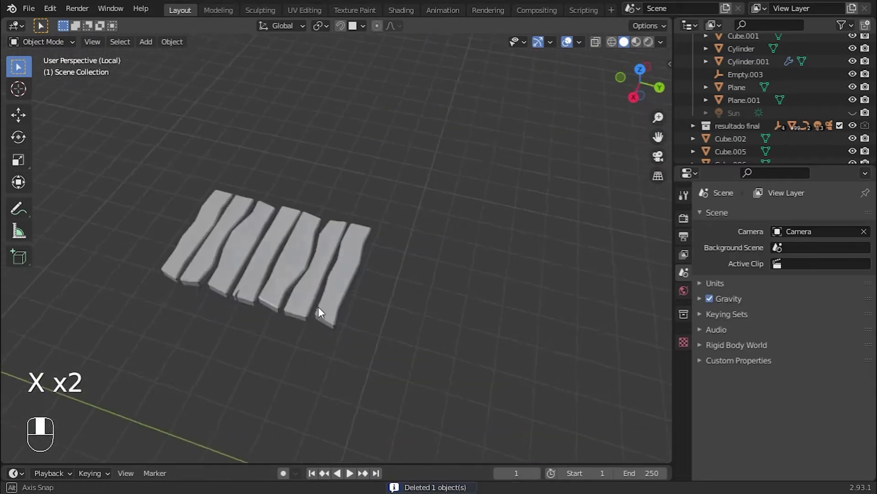
- From the top view, snap the 3D cursor to the plank at the -Y end and add a 12-vertex cylinder there
key("KP_Divide")
key("KP_7")
left_click(303, 388)
key("shift+s")
key("shift+a")
left_click(418, 297)
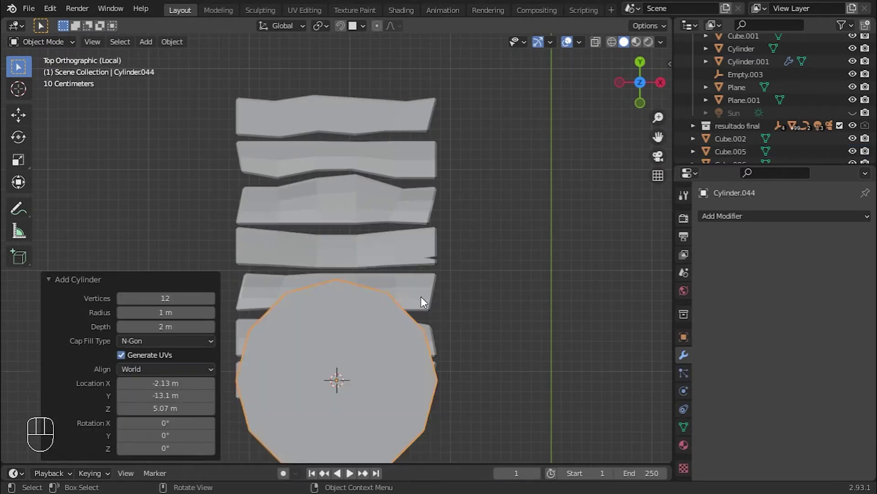
- Scale the cylinder down to a thin post and move it along X to the plank's +X end
key("s")
left_click(368, 396)
key("g")
key("x")
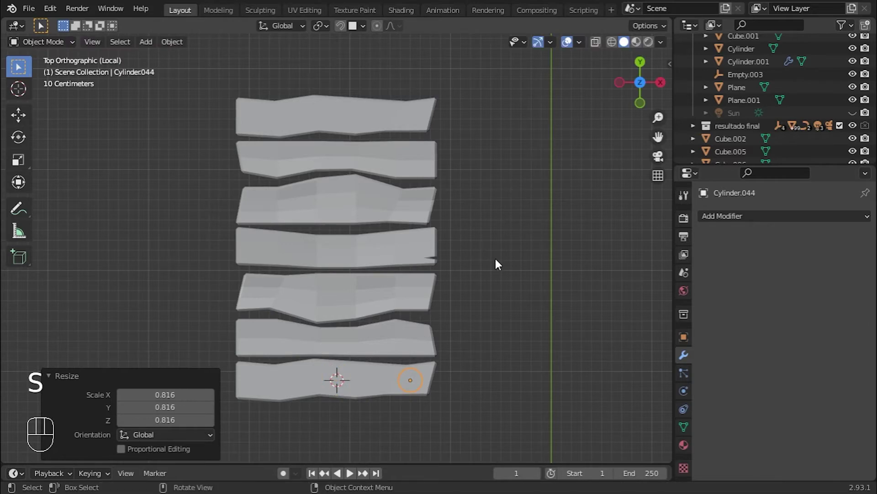
- Duplicate the post to the third plank, 0.8984 m along Y, and to the fifth, and copy all three to the planks' -X ends
left_click(496, 217)
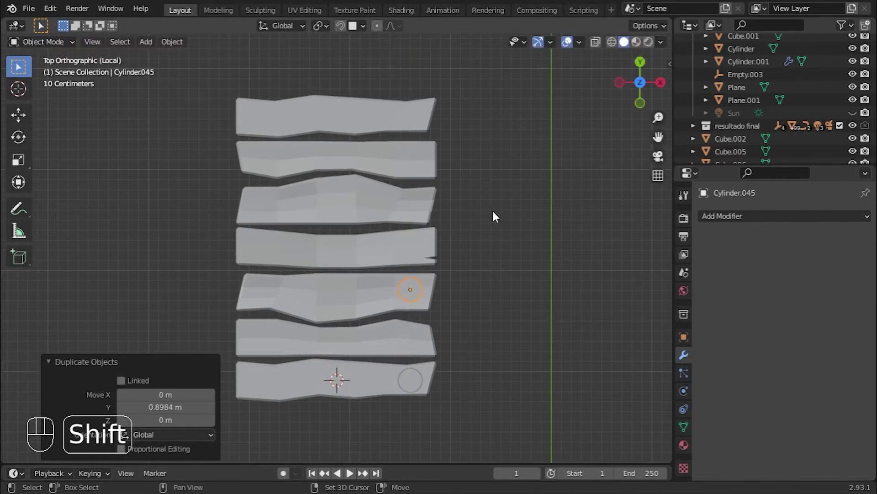
left_click(510, 126)
left_click(414, 373, "shift")
left_click(346, 338)
- Lower all the posts along Z until they sit under the planks
middle_click_drag(346, 338, 392, 255)
key("g")
key("z")
left_click(471, 380)
- Edit all the posts together and select their bottom vertices with X-ray on
key("Tab")
middle_click_drag(471, 379, 368, 267)
key("alt+z")
right_click(446, 242)
key("alt+z")
key("g")
key("z")
right_click(443, 313)
- Turn off proportional editing and pull the selected bottom vertices down along Z to form long legs
key("o")
key("g")
key("z")
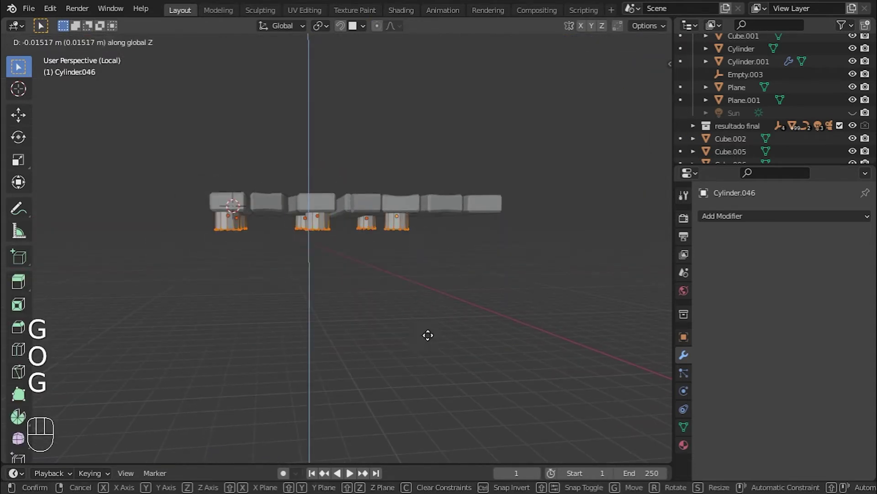
left_click(423, 117)
middle_click_drag(423, 117, 443, 302)
key("g")
key("z")
left_click(395, 255)
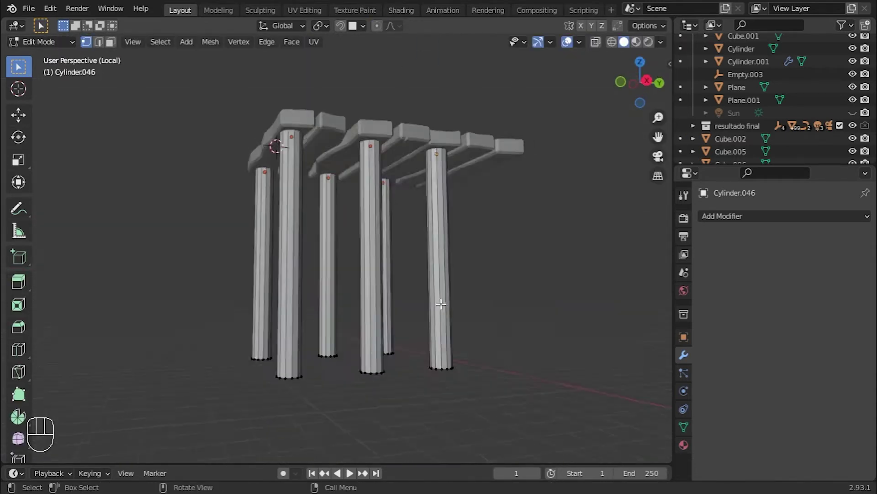
- Edit only the corner leg at the row's -Y, +X end, add a loop cut near its base and scale it to 0.697
key("ctrl+r")
right_click(308, 249)
key("Tab")
left_click(295, 251)
key("Tab")
middle_click_drag(338, 320, 327, 314)
key("ctrl+r")
left_click(295, 297)
key("s")
key("s")
left_click(418, 358)
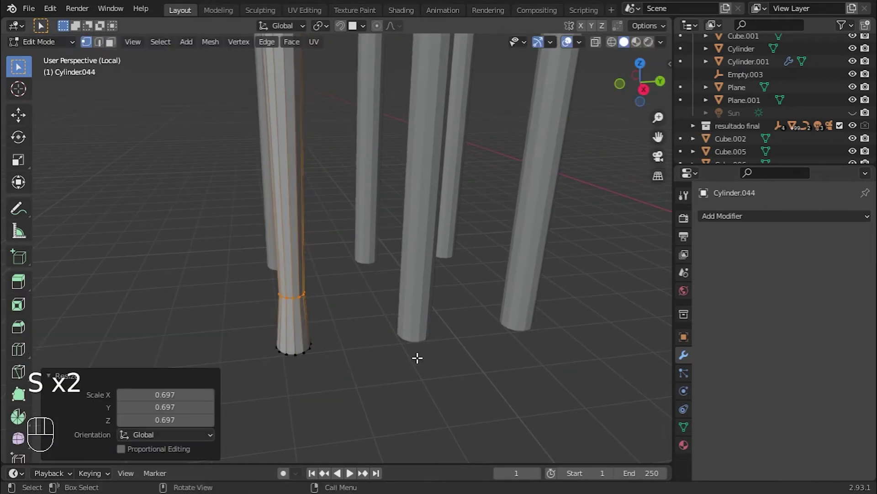
- Reposition the corner leg's lower loop, add another loop cut above it, scale it and shift it about -0.051 m along Y
key("g")
key("g")
left_click(386, 29)
key("ctrl+r")
key("s")
left_click(484, 293)
key("g")
key("g")
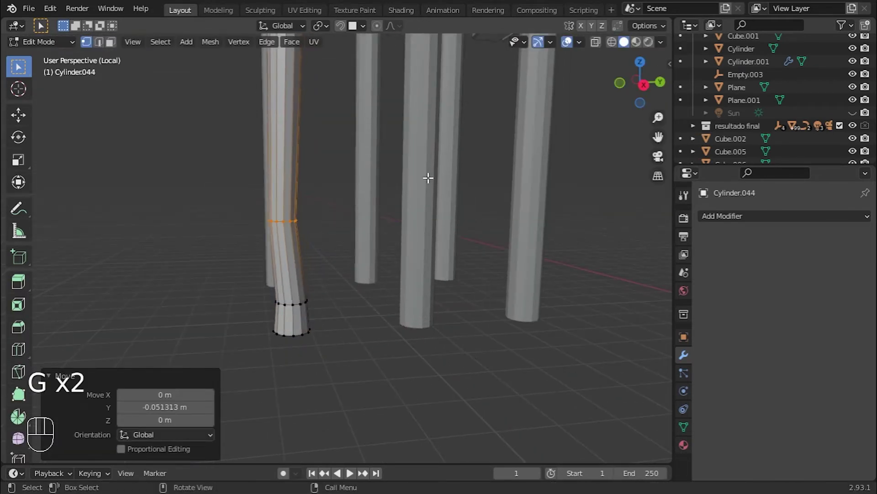
- Add a further loop cut higher on the corner leg and scale it
middle_click_drag(427, 178, 466, 251, "shift")
key("ctrl+r")
middle_click_drag(429, 118, 468, 237, "shift")
key("s")
left_click(494, 342)
- Add one more loop cut to the corner leg, rotate it about X, scale it and return to Object Mode
middle_click_drag(494, 342, 548, 310, "shift")
key("ctrl+r")
double_click(382, 277)
key("r")
key("x")
key("s")
left_click(522, 297)
key("Tab")
- Add four loop cuts to the leg under the third plank on the same side and rotate them to bend it
middle_click_drag(338, 279, 302, 292)
left_click(395, 330)
key("Tab")
key("ctrl+r")
scroll(405, 303, "up", 3)
double_click(406, 304)
key("r")
left_click(590, 295)
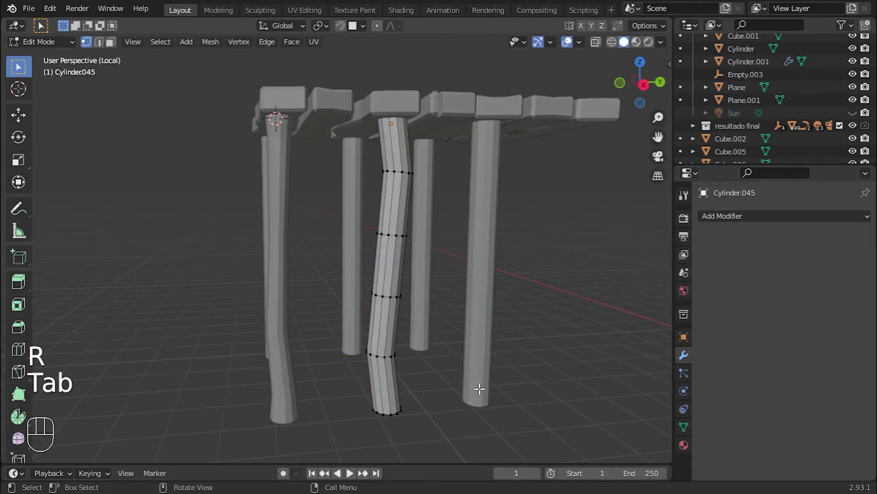
- Scale up the bottom edge loop of the leg under the third plank and return to Object Mode
left_click(398, 415, "alt")
key("s")
left_click(499, 409)
key("Tab")
- Add three loop cuts to the leg under the fifth plank and rotate them about X to bend it
left_click(486, 293)
key("Tab")
key("ctrl+r")
double_click(491, 292)
key("r")
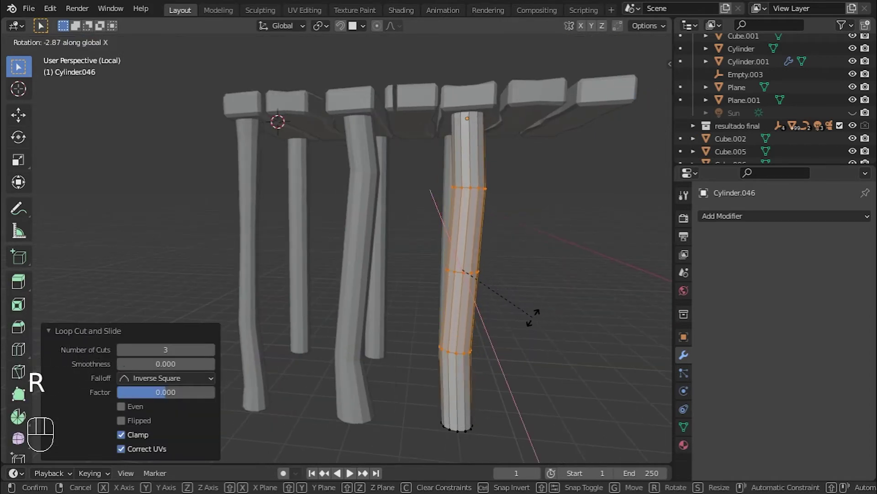
left_click(531, 318)
- Scale the bottom edge loop of the leg under the fifth plank and return to Object Mode
left_click(417, 383, "alt")
key("s")
left_click(503, 392)
middle_click_drag(544, 219, 519, 286)
key("Tab")
- Circle-select the inner edge loops of the leg under the third plank and scale them down to thin its middle
middle_click_drag(501, 365, 515, 323)
left_click(349, 277)
key("Tab")
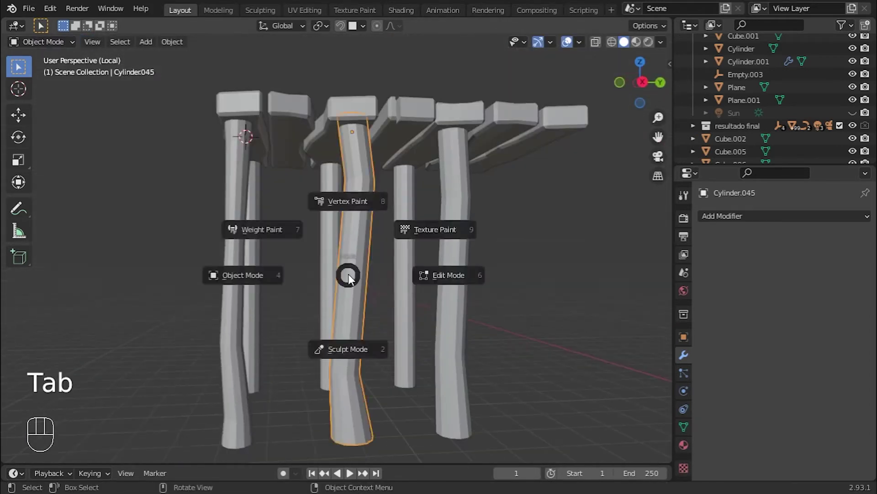
key("alt+z")
key("c")
left_click_drag(341, 374, 360, 182)
key("alt+z")
key("s")
right_click(612, 369)
key("s")
key("s")
right_click(569, 360)
key("s")
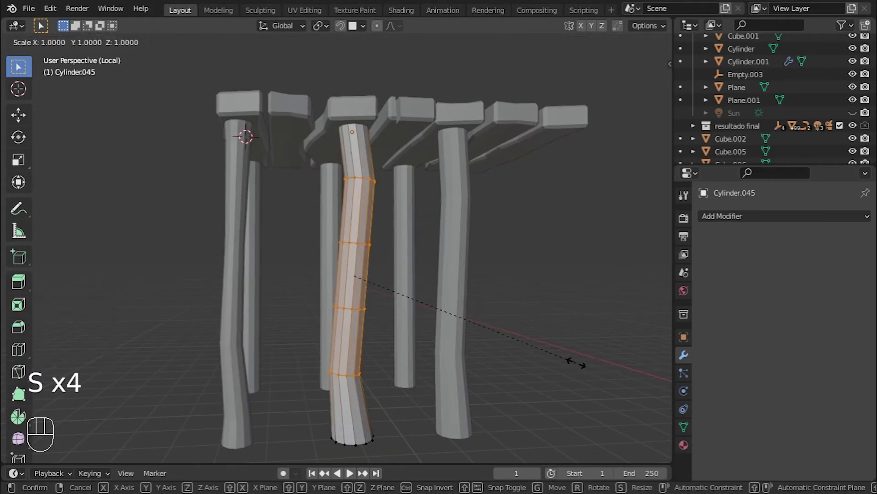
- Circle-select the inner edge loops of the leg under the fifth plank, scale them thinner and return to Object Mode
left_click(455, 326)
key("Tab")
key("alt+z")
key("c")
key("c")
left_click_drag(455, 197, 450, 353)
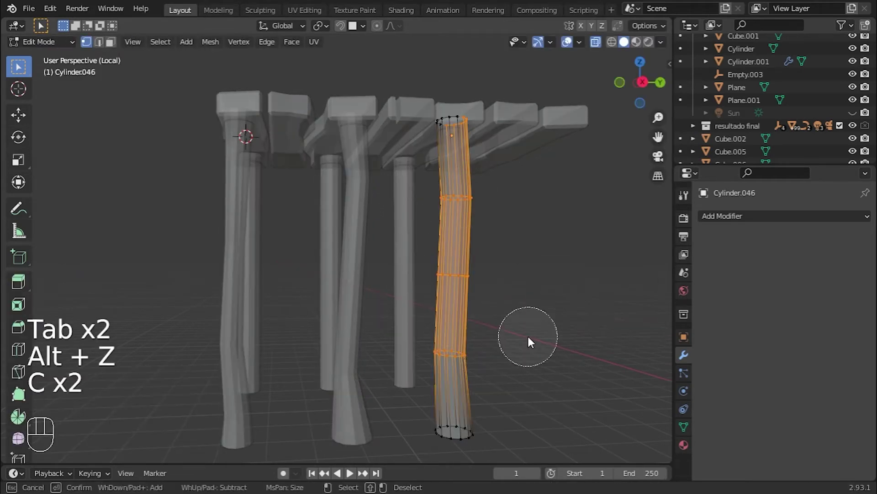
key("c")
key("alt+z")
key("s")
left_click(555, 333)
key("Tab")
- Add five evenly spaced loop cuts to the straight corner leg under the first plank on the opposite side
middle_click_drag(555, 333, 501, 305)
left_click(443, 298)
key("Tab")
scroll(501, 306, "up", 3)
key("ctrl+r")
scroll(450, 297, "up", 4)
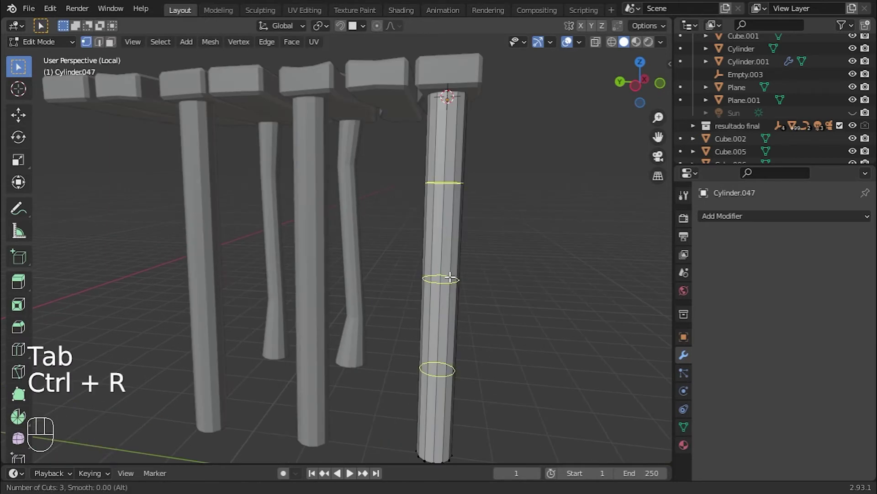
double_click(450, 297)
key("r")
key("x")
right_click(527, 280)
- With proportional editing on, rotate the corner leg's middle edge loop 9.66° about X and move it sideways to bend the leg
left_click(443, 282, "alt")
key("o")
key("r")
key("x")
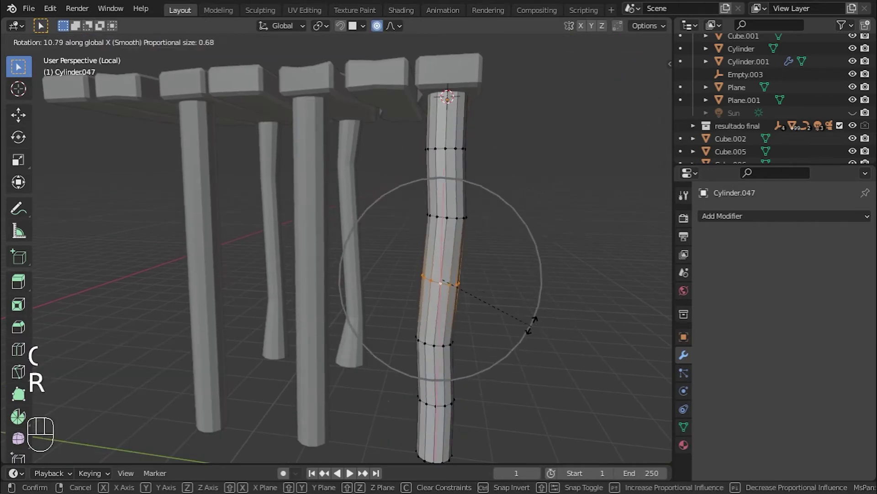
left_click(525, 329)
key("g")
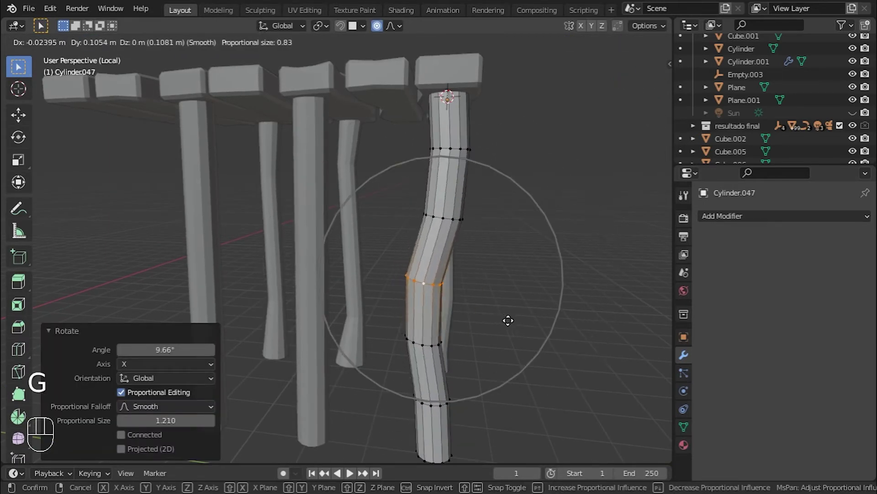
left_click(506, 320)
- Circle-select the bent corner leg's inner edge loops and scale them to about 0.7 with Z locked, returning to Object Mode
middle_click_drag(506, 319, 585, 347)
key("alt+z")
key("c")
left_click_drag(431, 340, 439, 171)
key("c")
right_click(450, 173)
key("alt+z")
key("s")
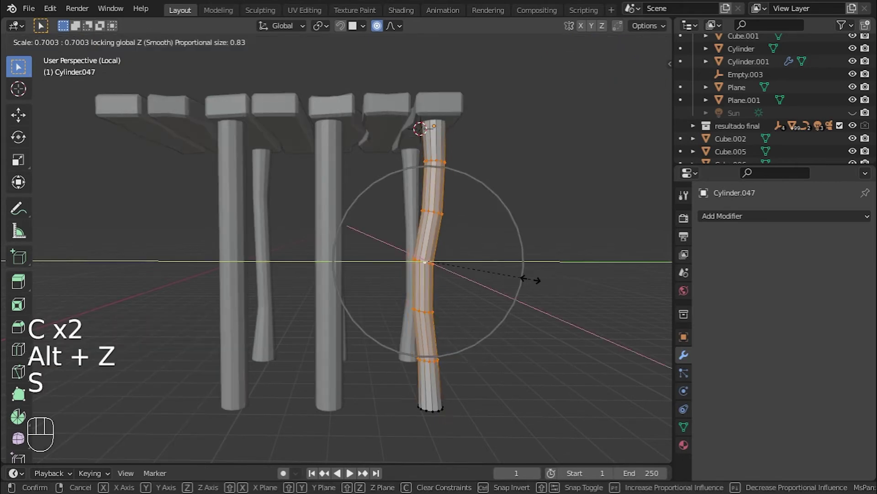
left_click(531, 279)
key("Tab")
- Add five evenly spaced loop cuts to the neighbouring straight leg under the third plank
left_click(333, 261)
key("Tab")
key("ctrl+r")
scroll(364, 308, "up", 4)
left_click(364, 311)
key("r")
key("x")
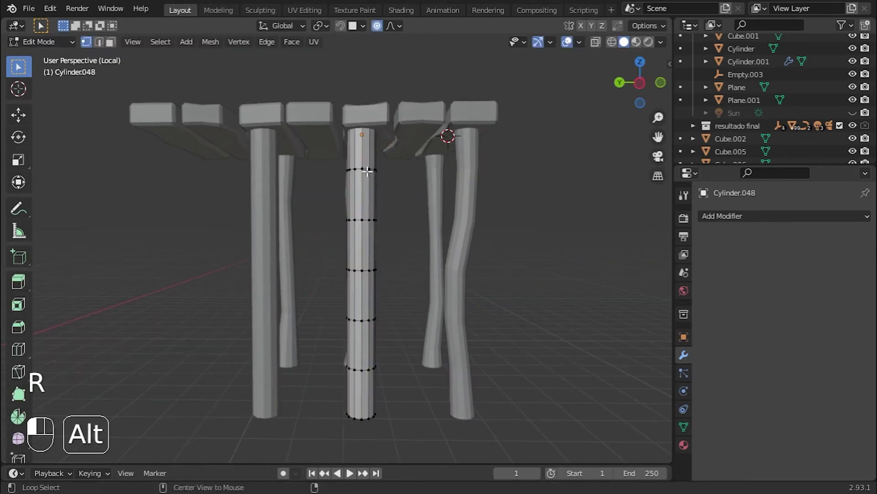
- With proportional editing on, rotate the upper edge loop of the third-plank leg 19.7° and shift it about 0.04 m along Y
left_click(367, 171, "alt")
key("r")
scroll(438, 236, "down", 3)
left_click(436, 235)
key("g")
key("g")
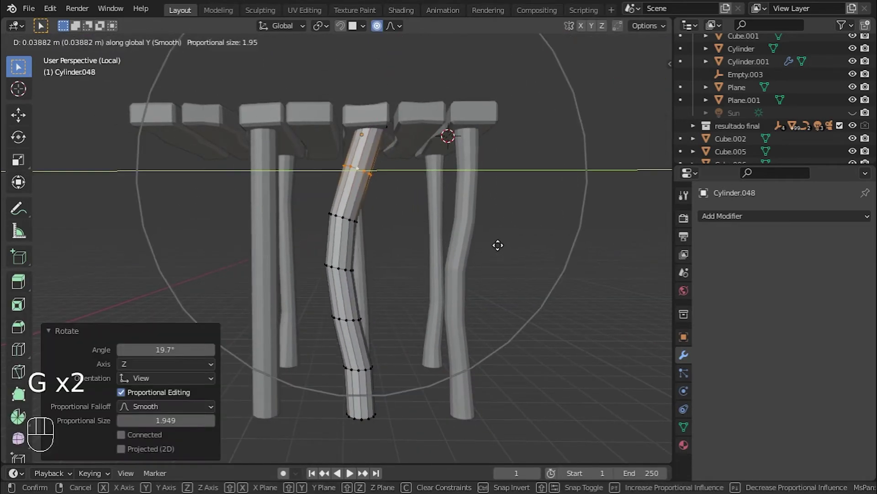
left_click(494, 243)
- Circle-select the bent third-plank leg's inner edge loops and scale them thinner with Z locked
middle_click_drag(507, 229, 546, 238)
key("alt+z")
key("c")
left_click_drag(350, 235, 361, 371)
key("alt+z")
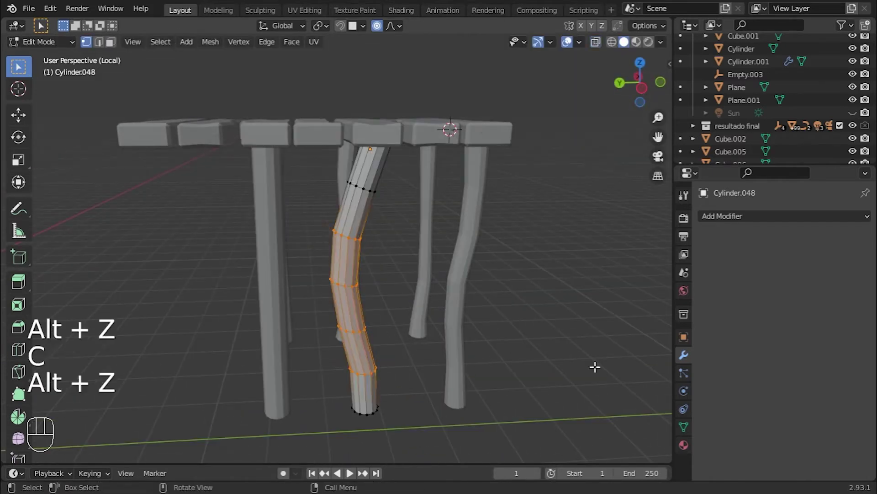
key("s")
key("shift+z")
scroll(562, 360, "up", 8)
left_click(555, 360)
key("alt+z")
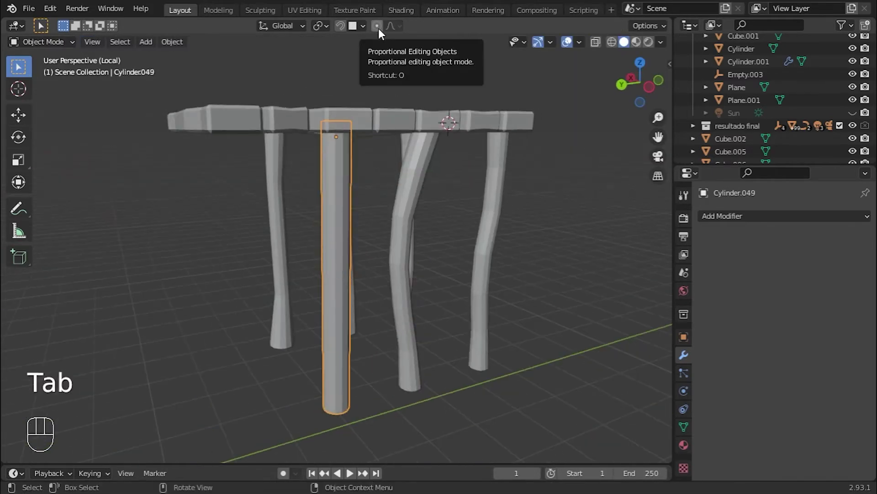
- Add four evenly spaced loop cuts to the last straight leg of the row
key("Tab")
key("ctrl+r")
left_click(322, 311)
middle_click_drag(322, 311, 406, 223)
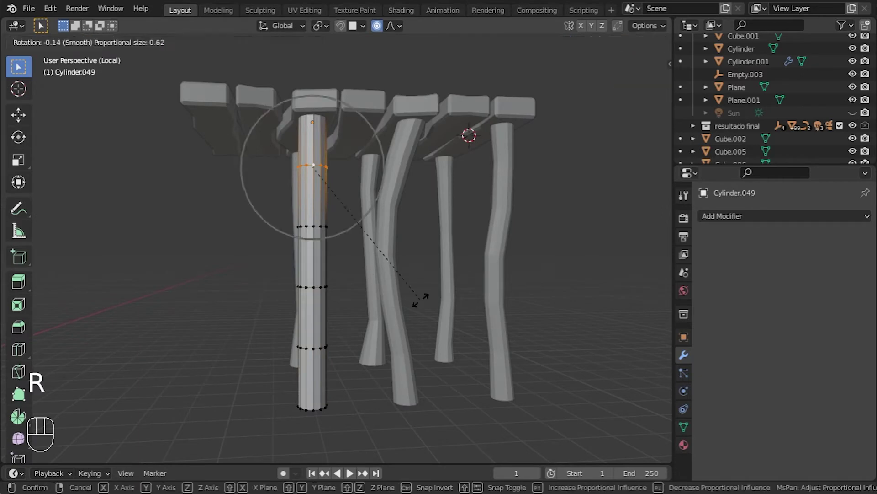
- Rotate the last leg's upper edge loop about 18° around X with proportional editing to bend the leg
scroll(413, 279, "up", 1)
key("r")
scroll(429, 265, "down", 2)
key("r")
scroll(423, 249, "up", 1)
key("r")
key("r")
key("y")
key("r")
key("x")
scroll(402, 256, "down", 3)
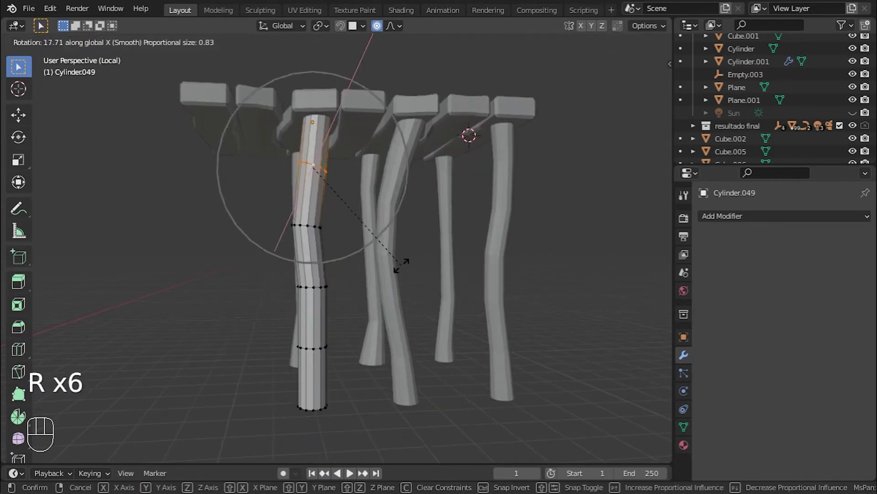
scroll(402, 266, "down", 4)
- Circle-select the last leg's lower edge loops and move them sideways along Y to bend its base
key("alt+z")
key("c")
left_click(316, 384)
right_click(349, 382)
key("alt+z")
key("g")
key("g")
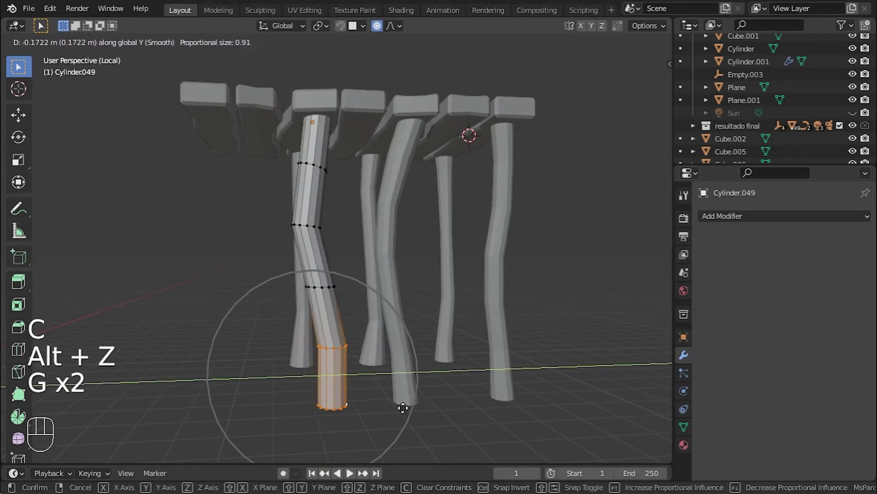
left_click(425, 319)
- Circle-select the last leg's two middle edge loops and scale them to about 0.72 with Z locked, returning to Object Mode
key("alt+z")
key("c")
left_click(316, 256)
right_click(348, 274)
key("alt+z")
key("s")
key("shift+z")
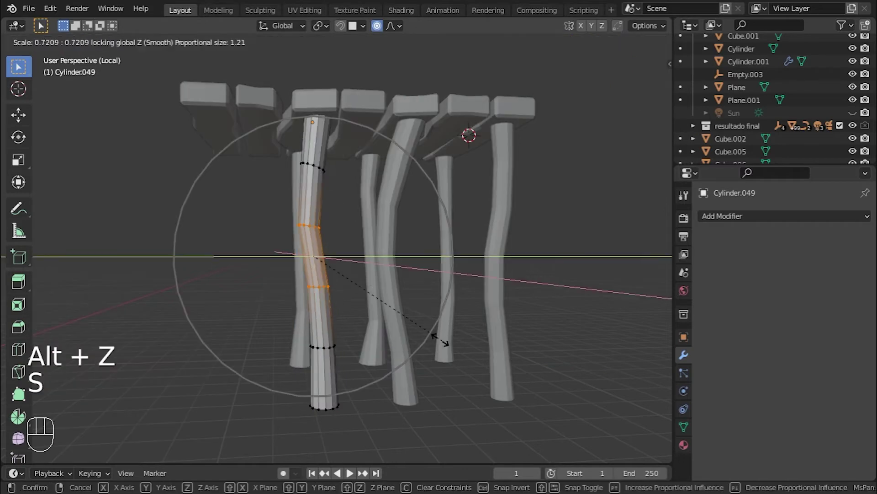
left_click(435, 340)
key("Tab")
- Snap the 3D cursor to a side face midway up the row's middle leg, then return to Object Mode
middle_click_drag(510, 276, 307, 240)
left_click(306, 241)
key("Tab")
key("3")
left_click(266, 256)
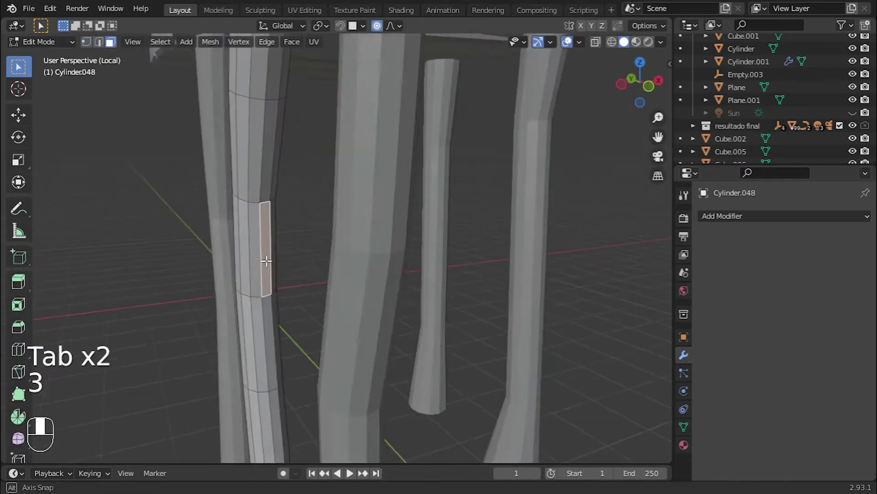
key("shift+s")
key("shift+s")
scroll(279, 311, "down", 3)
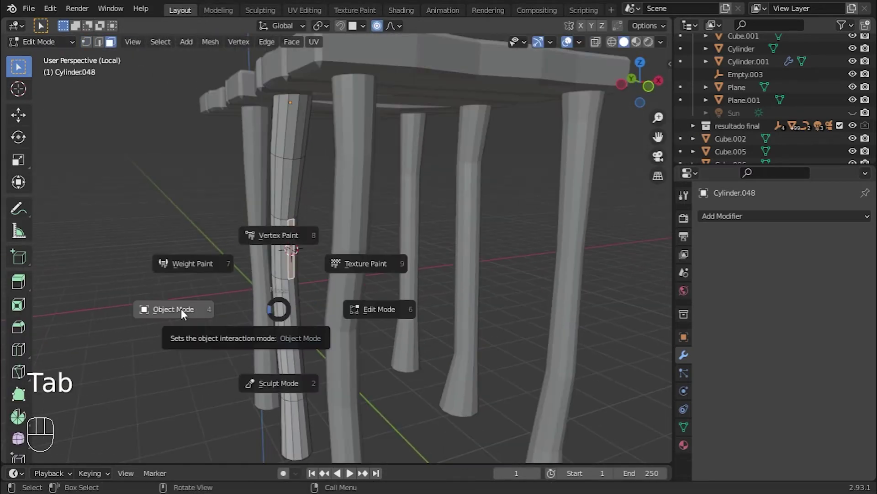
left_click(181, 309)
- Add a cylinder at the 3D cursor, shrink it to crossbar thickness, and rotate it 90° about X
key("shift+a")
left_click(314, 296)
key("s")
left_click(437, 355)
key("s")
left_click(480, 309)
key("r")
key("x")
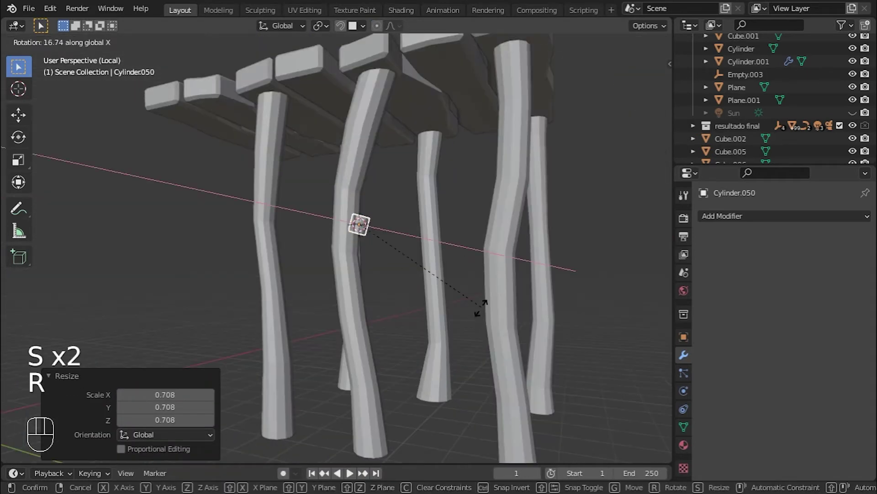
left_click(430, 327)
- Stretch the small cylinder along Y into a crossbar spanning the leg row, and position it along Y and X
middle_click_drag(430, 326, 457, 286)
key("s")
key("y")
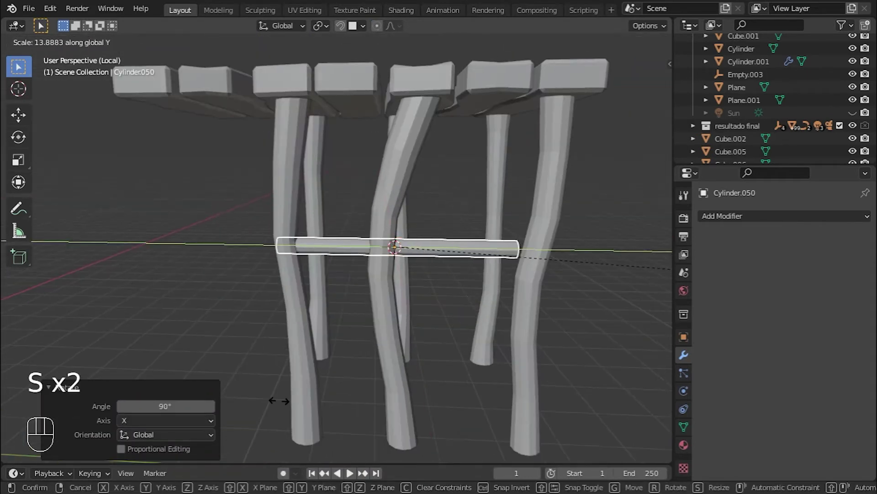
left_click(596, 424)
scroll(526, 365, "down", 2)
key("g")
key("y")
left_click(519, 309)
middle_click_drag(519, 310, 519, 278)
scroll(329, 317, "up", 5)
key("g")
key("x")
left_click(341, 299)
- Add a loop cut near the crossbar's end and move it along Z with proportional editing to bend the bar, returning to Object Mode
middle_click_drag(340, 299, 421, 318)
key("Tab")
key("ctrl+r")
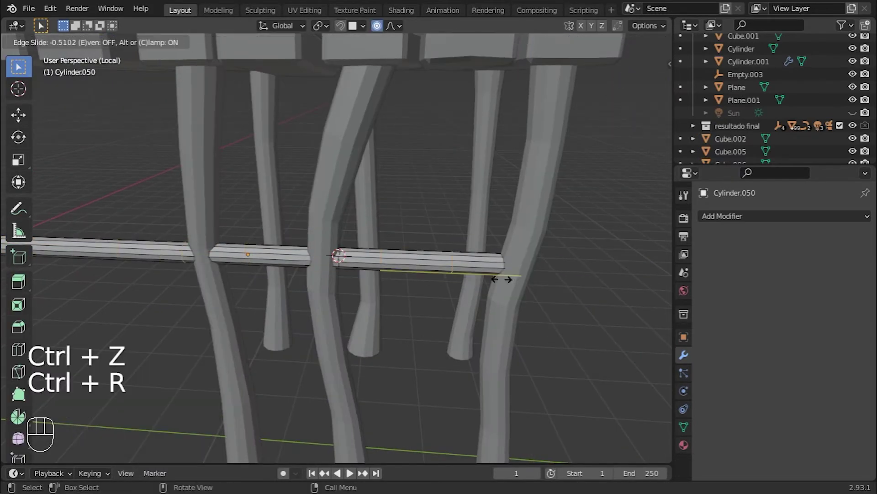
left_click(486, 281)
middle_click_drag(365, 361, 338, 350)
key("g")
key("z")
scroll(333, 327, "down", 4)
left_click(331, 315)
middle_click_drag(331, 315, 406, 329)
scroll(392, 294, "down", 3)
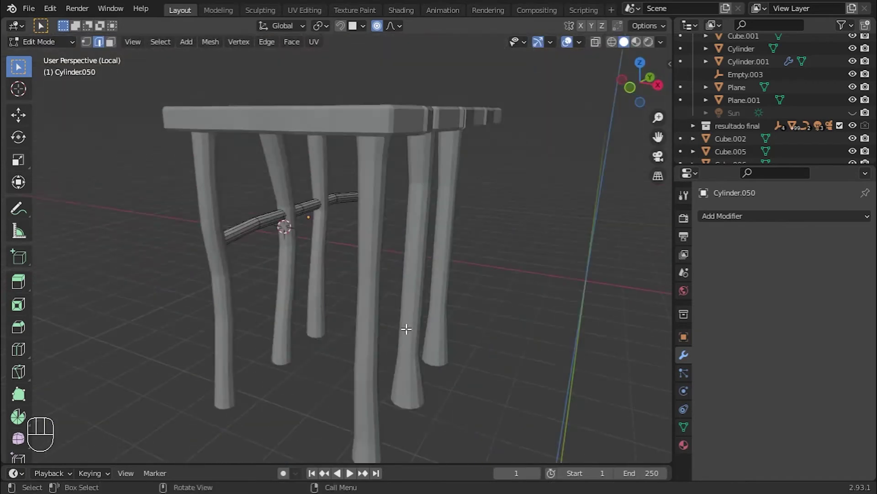
key("Tab")
- Duplicate the bent crossbar along X onto the opposite row of legs
key("shift+d")
key("x")
left_click(462, 295)
scroll(548, 285, "up", 3)
left_click(555, 284)
middle_click_drag(555, 284, 487, 285)
scroll(487, 284, "down", 3)
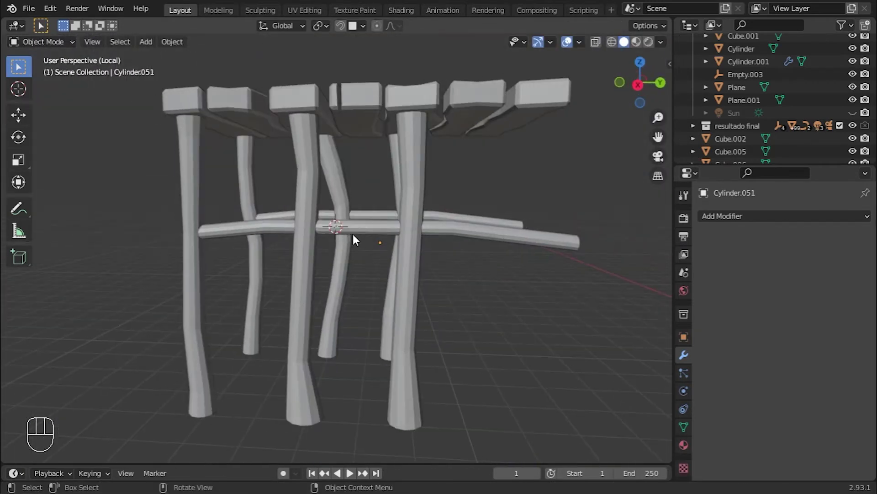
- Duplicate both crossbars about 0.58 m lower along Z and rotate the copies 180° about Y
key("shift+d")
left_click(445, 315)
key("r")
key("r")
key("r")
type("y")
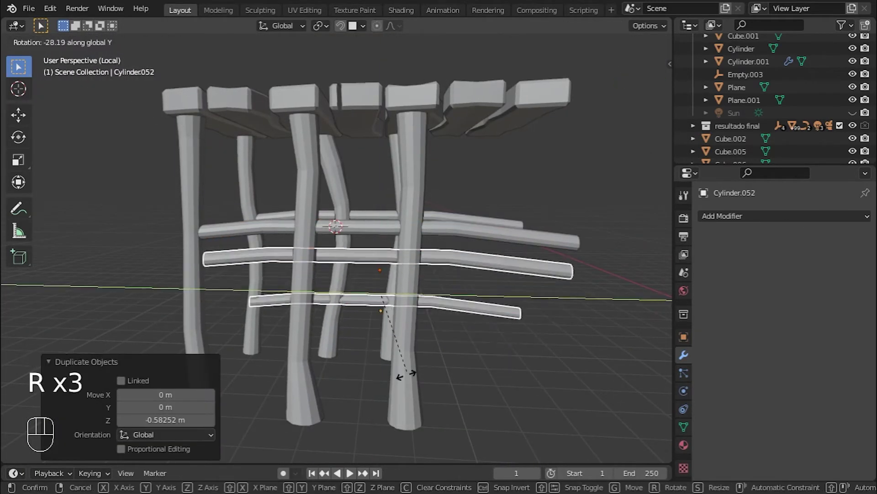
type("180")
key("Return")
- Reposition the lower crossbars along Y and X to line up with the legs
scroll(500, 267, "up", 2)
key("g")
key("g")
key("y")
left_click(541, 291)
key("g")
key("x")
left_click(548, 256)
scroll(558, 192, "down", 4)
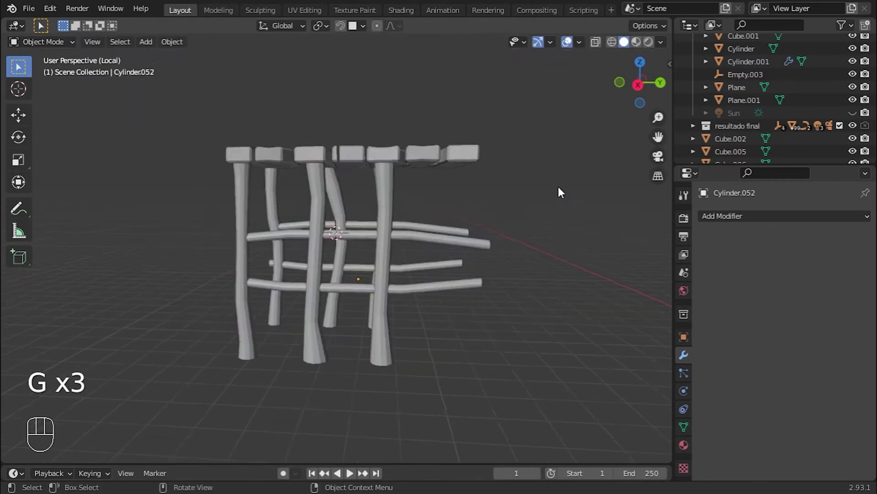
middle_click_drag(558, 192, 480, 292)
left_click(486, 325)
key("g")
scroll(579, 218, "down", 3)
- Box-select all planks, legs and crossbars of the platform, exit Local View, and frame the platform in the full scene
middle_click_drag(580, 219, 323, 400)
left_click_drag(222, 208, 509, 338)
middle_click_drag(391, 341, 415, 250)
key("g")
key("KP_Divide")
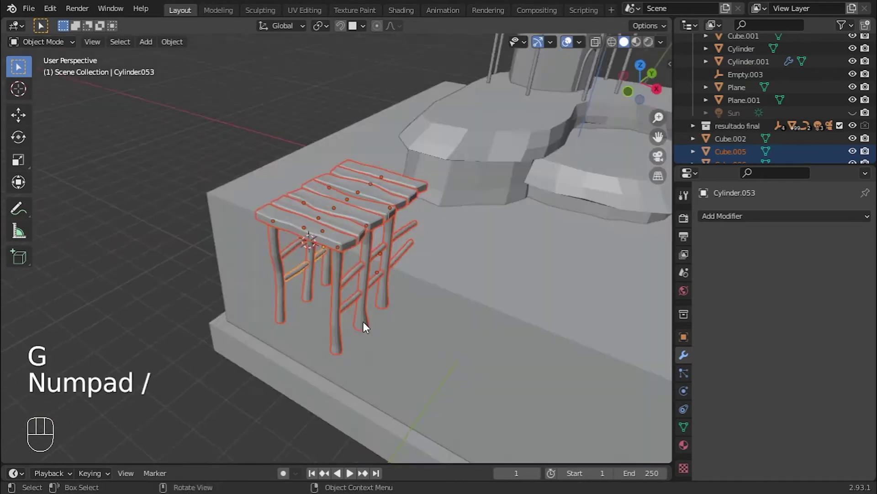
key("KP_Decimal")
scroll(329, 330, "down", 7)
mouse_move(390, 336)
middle_mouse_down()
mouse_move(392, 279)
mouse_move(394, 340)
middle_mouse_up()
- Move the whole platform along Y and about 4.06 m along X beside the windmill's rock base
key("g")
key("g")
key("y")
left_click(550, 342)
key("g")
key("x")
left_click(594, 393)
scroll(363, 347, "up", 3)
middle_click_drag(589, 390, 393, 245, "shift")
key("g")
key("z")
right_click(395, 298)
- Lower the platform about 2.08 m along Z toward the large ground block
scroll(411, 292, "down", 3)
middle_click_drag(439, 268, 397, 252)
key("g")
key("z")
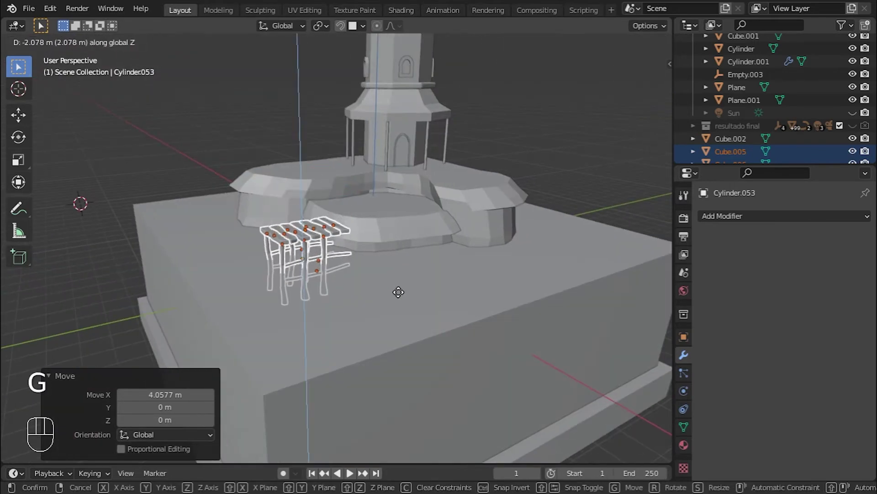
left_click(397, 293)
mouse_move(398, 293)
middle_mouse_down()
mouse_move(539, 329)
mouse_move(396, 242)
mouse_move(393, 287)
middle_mouse_up()
- Scale the platform, move it against the front of the rock base, and rotate it 15.5° about Z
key("s")
left_click(568, 339)
key("g")
left_click(392, 263)
key("r")
left_click(423, 261)
scroll(399, 277, "up", 4)
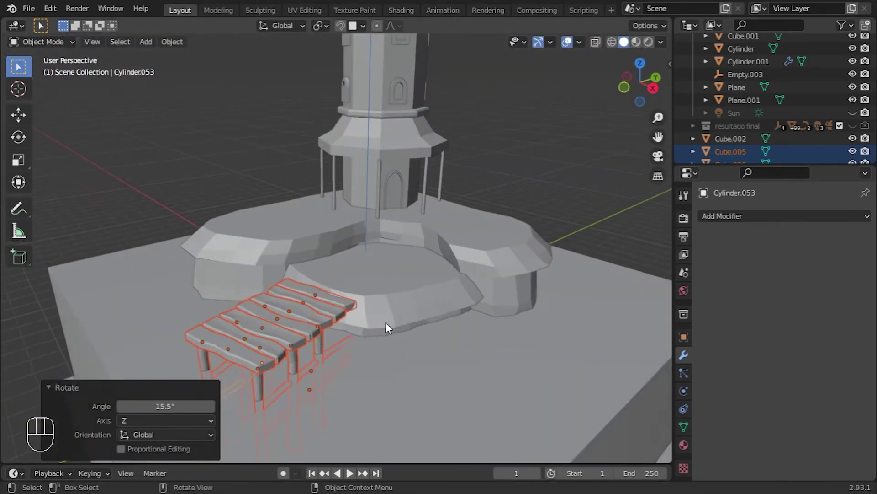
- Undo the last changes to the platform, then reposition it beside the rock base and rotate it 29.9° about Z
middle_click_drag(386, 322, 509, 368)
key("ctrl+z")
key("ctrl+z")
key("g")
key("r")
left_click(476, 316)
middle_click_drag(475, 316, 521, 284)
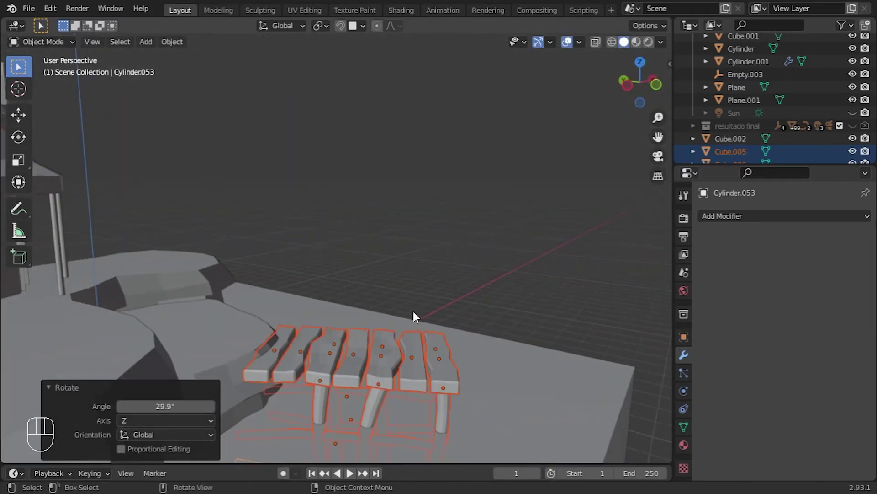
- Move the platform about 0.43 m along X against the rock base
key("g")
key("x")
left_click(432, 327)
scroll(432, 328, "down", 1)
middle_click_drag(434, 331, 412, 368)
scroll(415, 372, "down", 4)
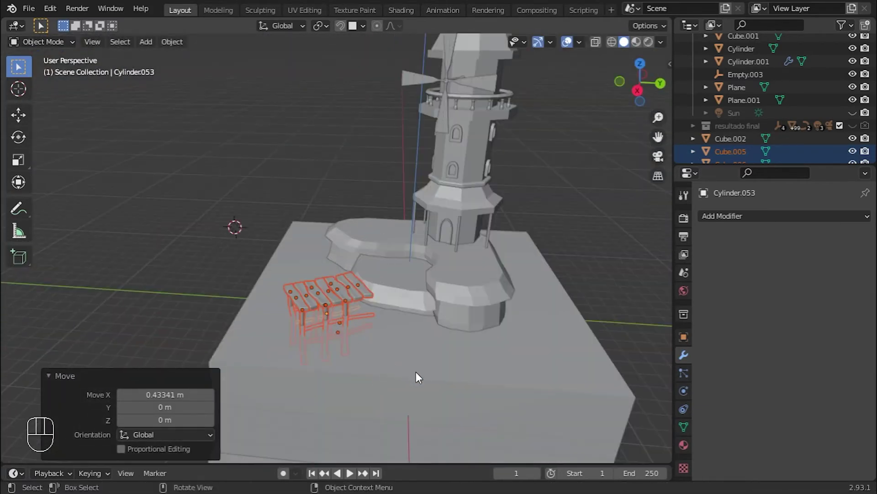
- Hide the large ground block to expose the lower ends of the platform's legs
left_click(416, 372)
key("h")
scroll(389, 389, "up", 4)
middle_click_drag(370, 393, 366, 270, "shift")
key("ctrl+z")
key("h")
- Edit all six platform legs together and select their bottom rings of vertices with circle select and X-ray
left_click(322, 206)
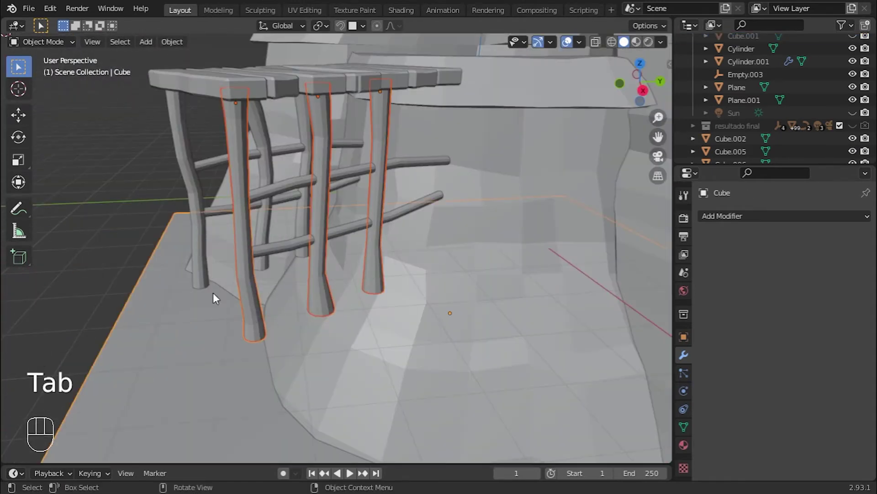
left_click(251, 326, "shift")
mouse_move(251, 326)
middle_mouse_down()
mouse_move(227, 337)
mouse_move(355, 366)
middle_mouse_up()
key("Tab")
key("1")
key("alt+z")
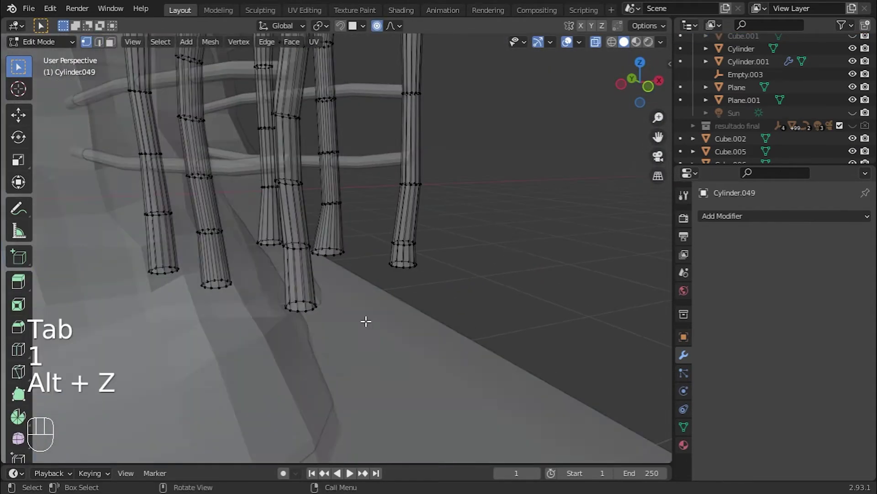
key("c")
left_click_drag(137, 280, 264, 285)
key("Escape")
key("alt+z")
- Turn off proportional editing and extend the selected leg bottoms down along Z
scroll(439, 316, "down", 2)
key("g")
key("z")
right_click(457, 329)
key("o")
key("g")
key("z")
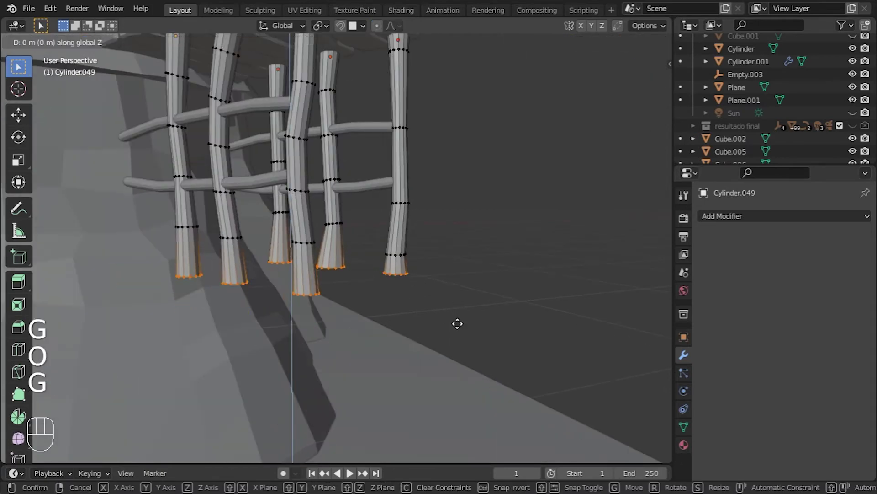
right_click(474, 67)
scroll(478, 183, "down", 3)
key("e")
key("Tab")
- Select the crossbars between the lengthened legs and try to duplicate them
left_click(504, 285)
middle_click_drag(504, 285, 517, 263)
middle_click_drag(517, 263, 348, 269, "shift")
left_click(412, 280)
middle_click_drag(412, 280, 599, 247)
scroll(599, 250, "up", 2)
left_click(451, 260, "shift")
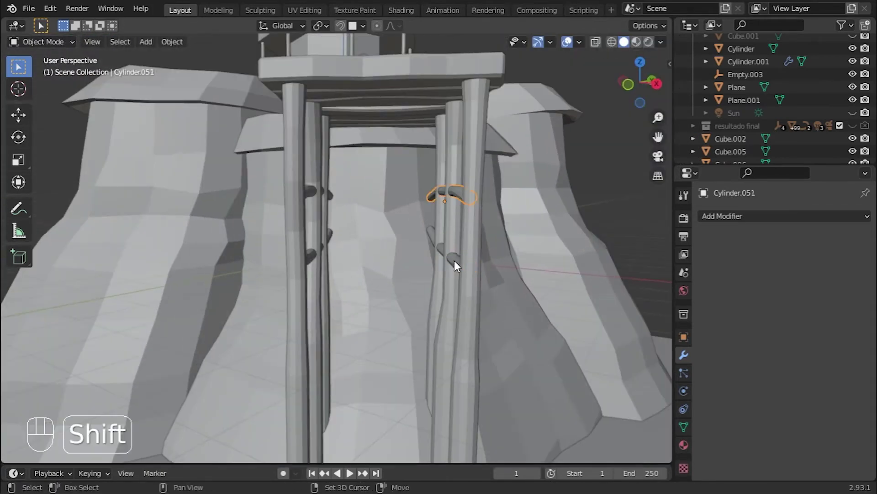
middle_click_drag(451, 261, 493, 265)
key("shift+d")
middle_click_drag(574, 223, 470, 220)
scroll(461, 168, "down", 5)
- Show the "resultado final" collection and compare its platform with the modelled one
left_click(853, 126)
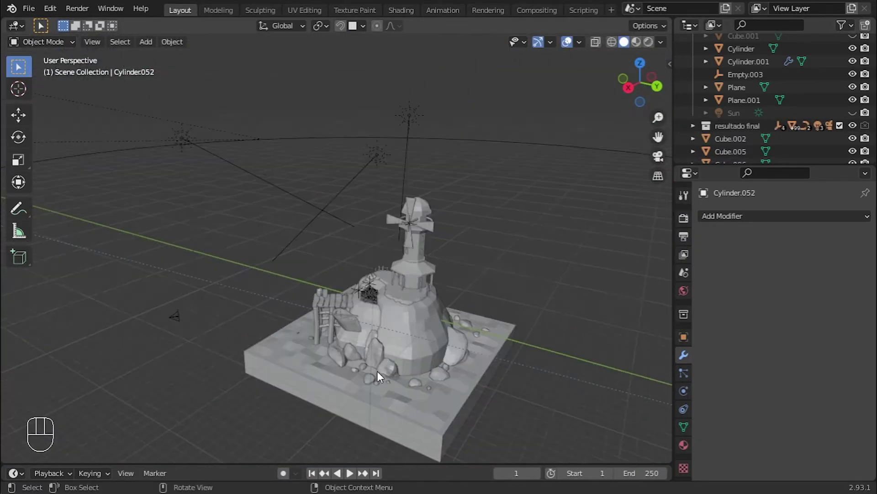
left_click(378, 370)
key("KP_Decimal")
key("KP_Decimal")
middle_click_drag(637, 263, 550, 237)
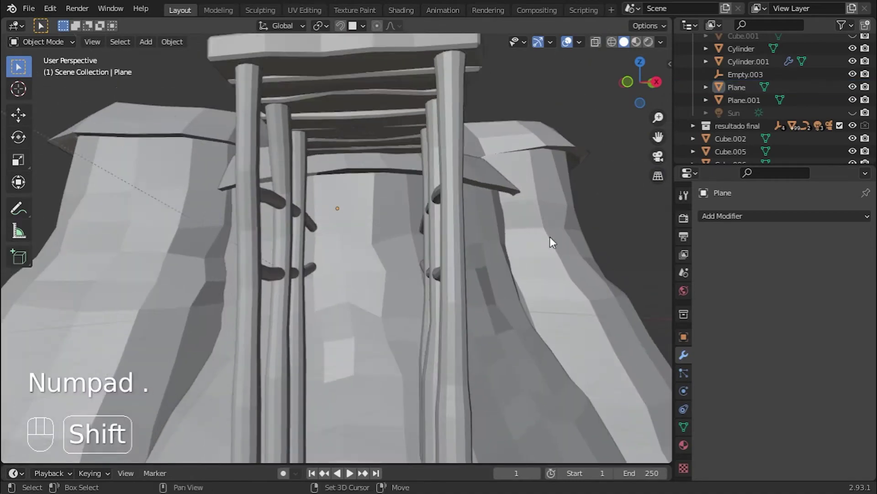
- Move the four crossbars up along Z toward the planks with the ground block temporarily hidden
key("alt+h")
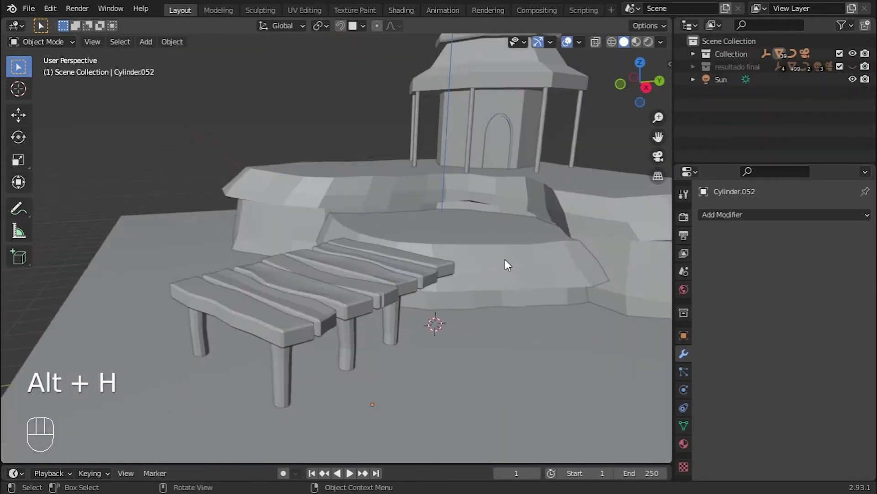
left_click(506, 259)
key("h")
middle_click_drag(505, 259, 349, 318)
key("g")
key("z")
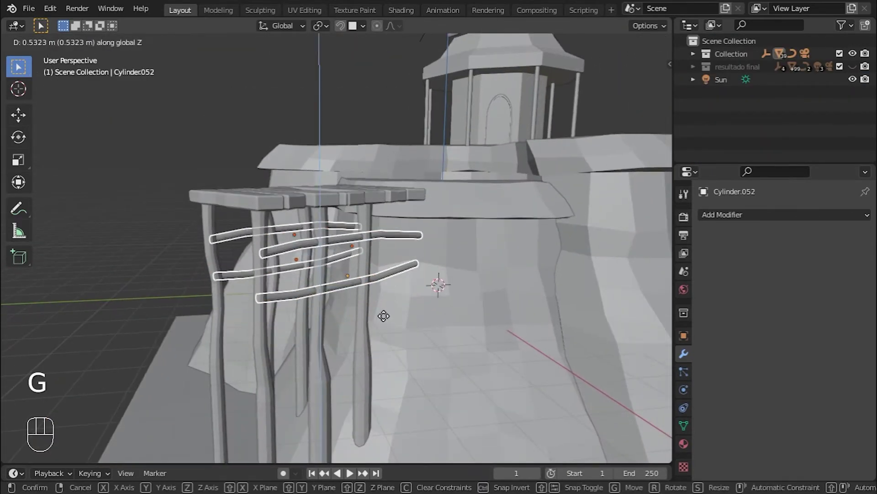
left_click(435, 288)
key("alt+h")
- Adjust the rock-side end face of the front crossbar along Y so the bar meets the rock base
middle_click_drag(541, 298, 93, 156)
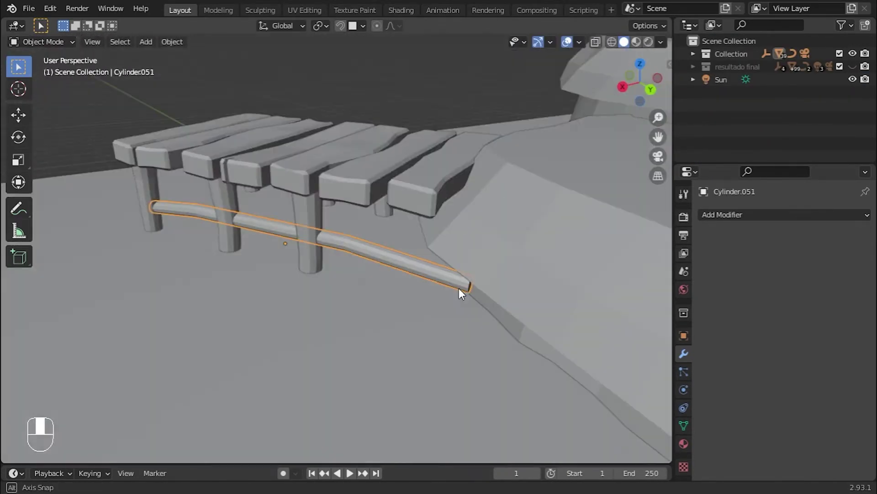
key("Tab")
key("3")
key("g")
key("y")
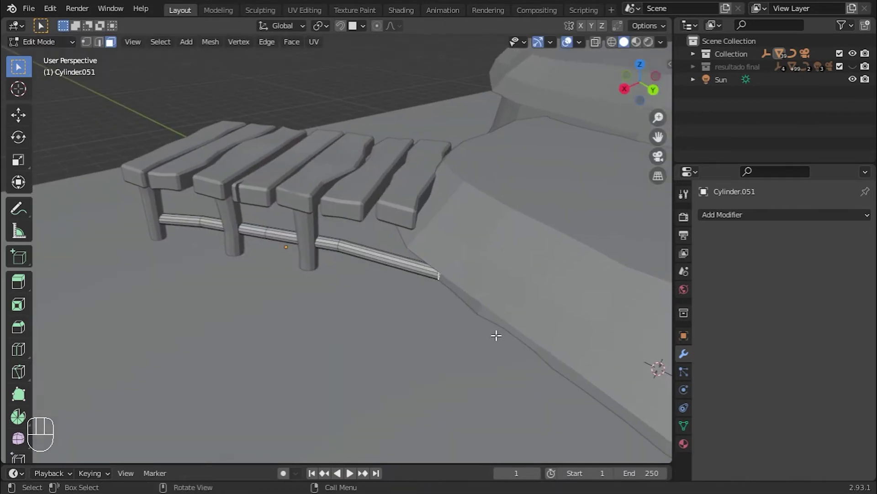
key("g")
left_click(501, 305)
key("Tab")
middle_click_drag(501, 306, 424, 274)
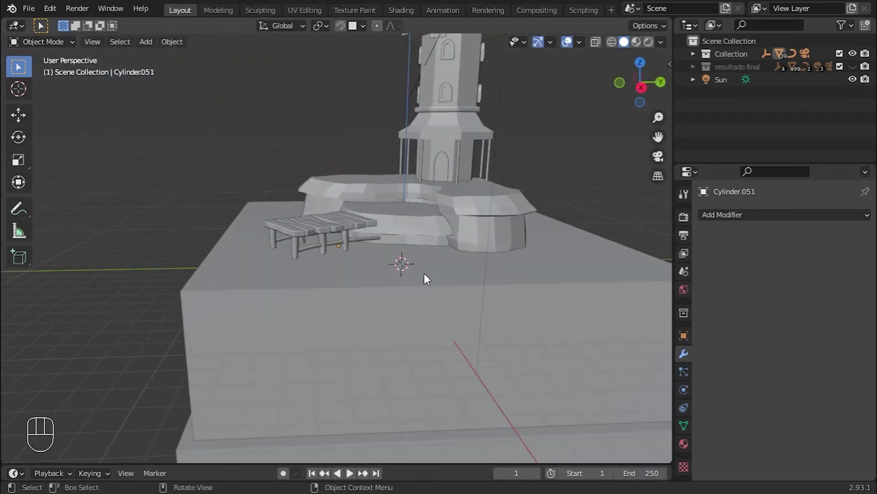
- Add a 2 m cube, move it -21.175 m along Y clear of the ground block, and frame it
key("shift+a")
mouse_move(422, 229)
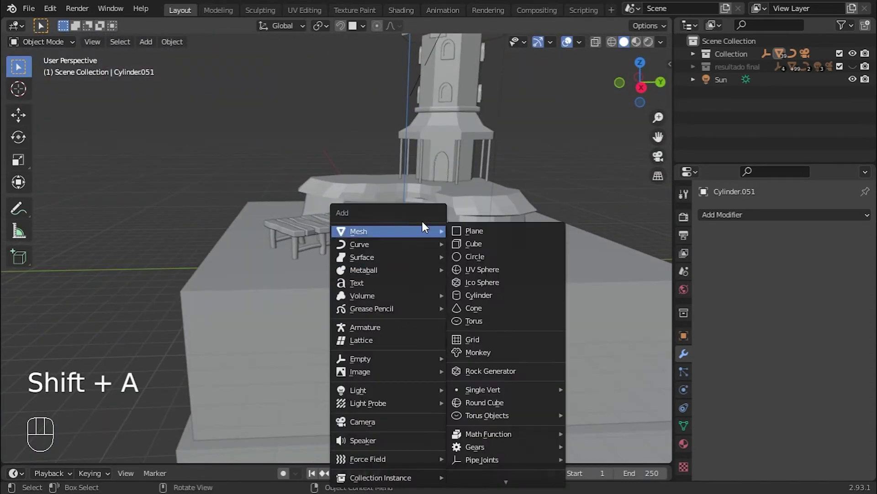
left_click(488, 247)
scroll(502, 284, "down", 5)
key("g")
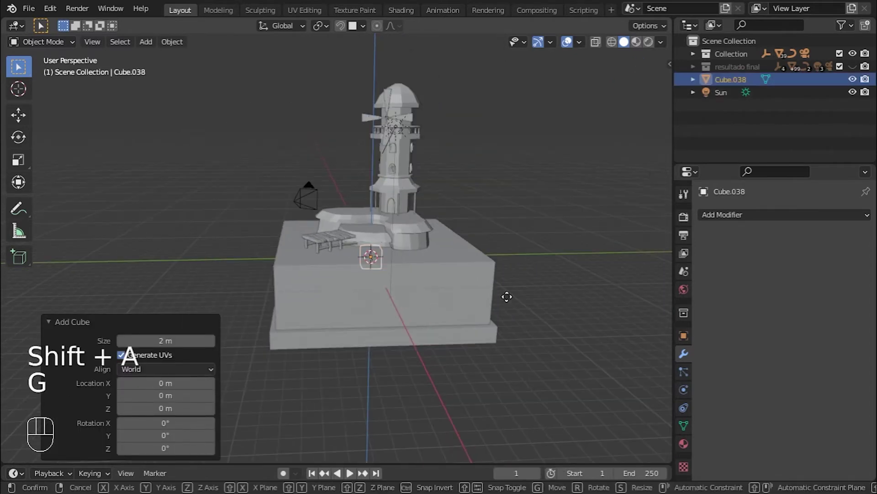
key("y")
left_click(298, 300)
middle_click_drag(297, 299, 567, 297, "shift")
key("KP_Decimal")
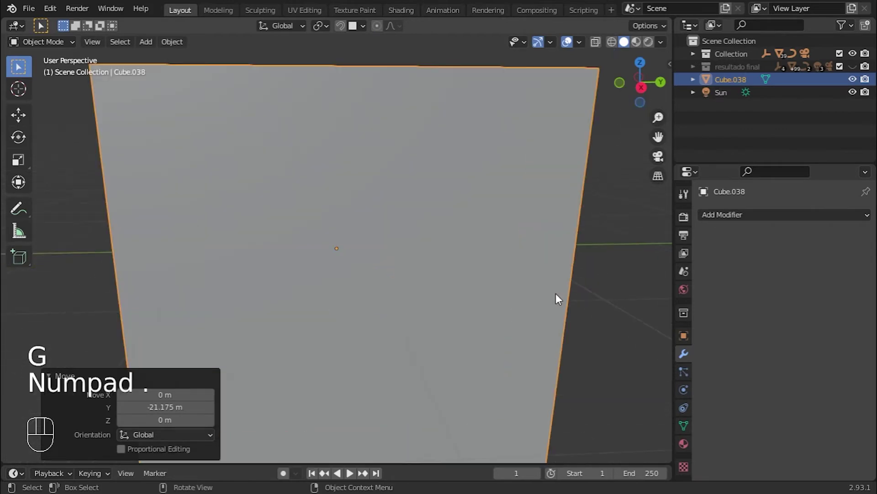
scroll(478, 313, "down", 6)
scroll(450, 309, "down", 1)
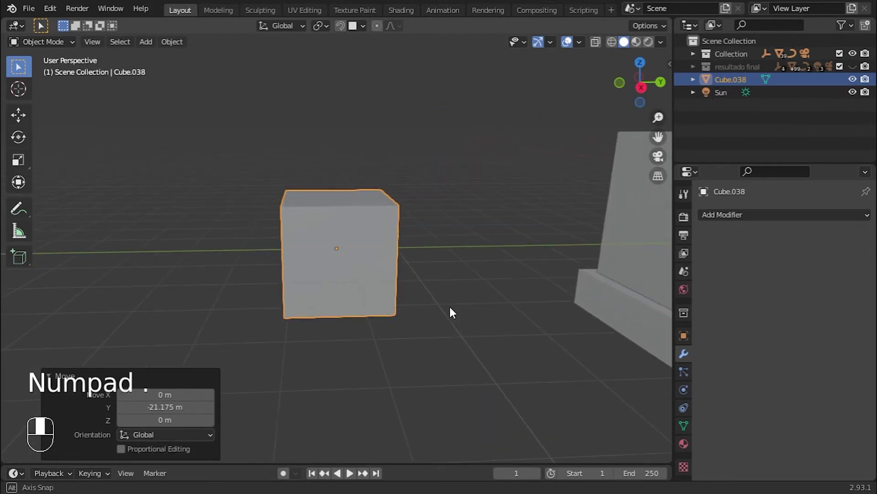
mouse_move(450, 310)
middle_mouse_down()
mouse_move(453, 336)
mouse_move(453, 313)
middle_mouse_up()
- Inset all of the cube's faces individually by about 0.28 m
key("Tab")
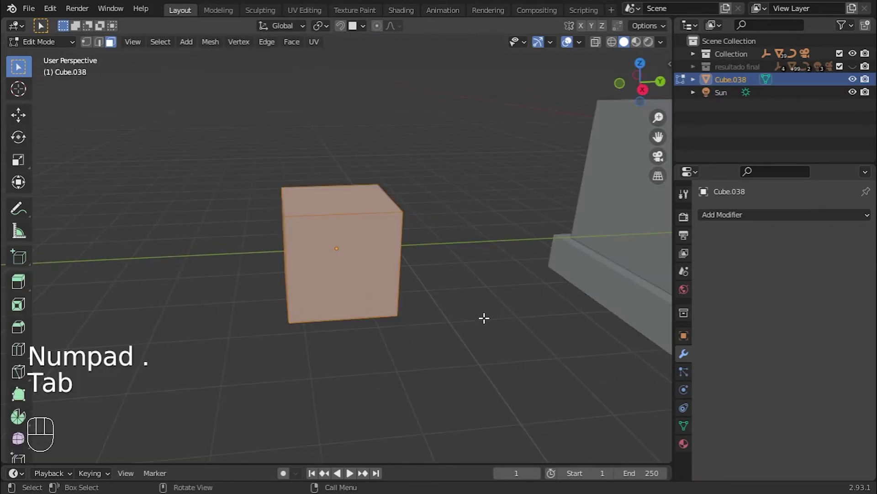
scroll(457, 314, "up", 2)
key("a")
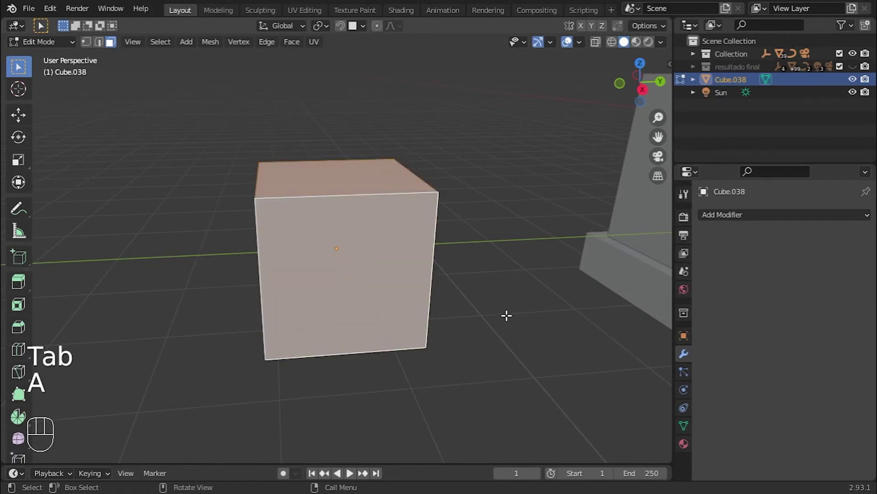
key("i")
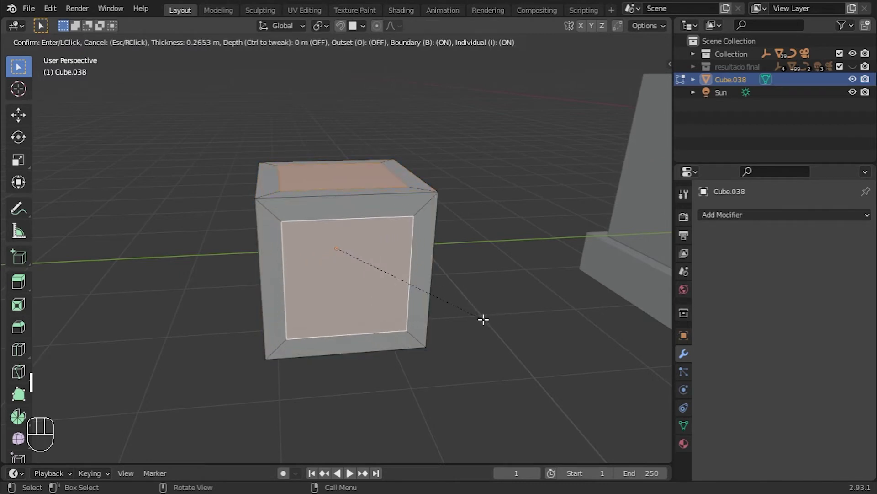
left_click(482, 319)
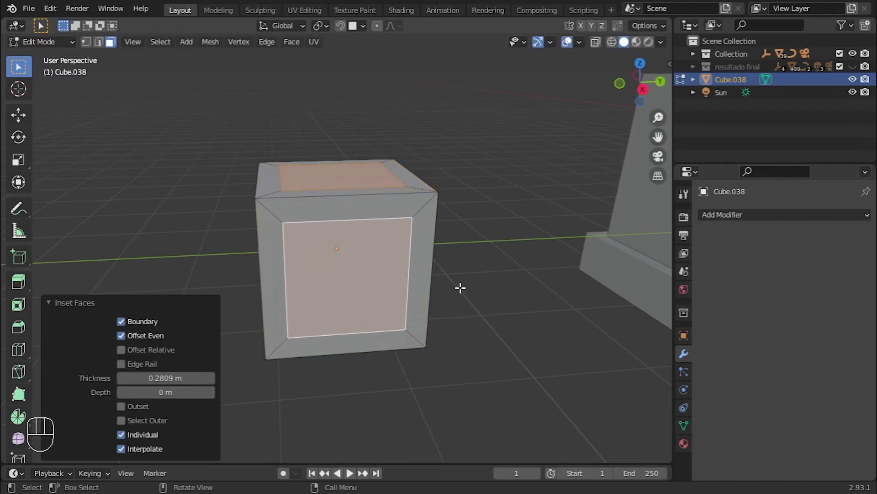
- Extrude the inset faces inward along their normals to form recessed crate panels
middle_click_drag(460, 287, 505, 313)
key("alt+e")
left_click(479, 322)
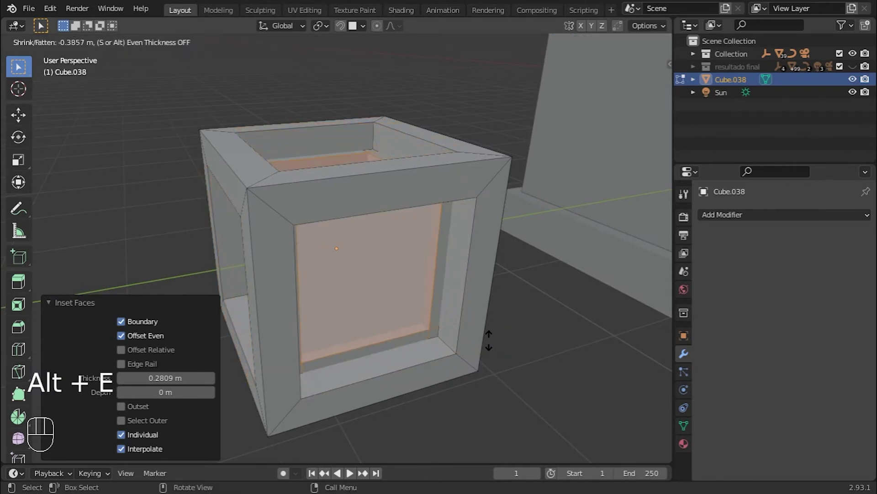
left_click(478, 321)
left_click(546, 286)
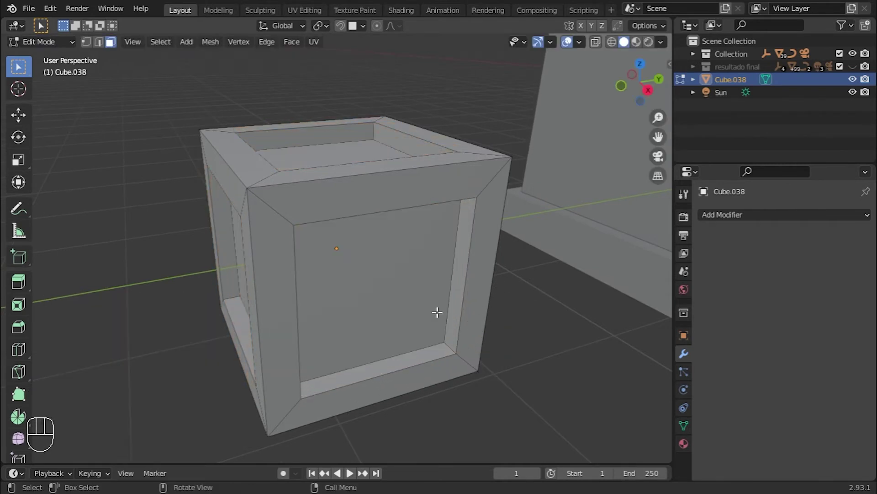
- Snap the 3D cursor to the front recessed panel and add a cube there within the crate mesh
left_click(357, 292)
middle_click_drag(402, 324, 409, 290)
key("shift+s")
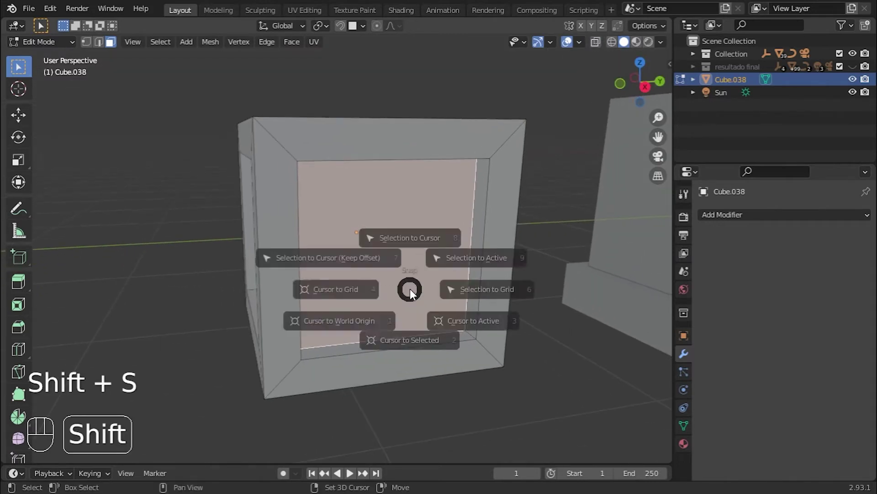
left_click(401, 349)
key("shift+a")
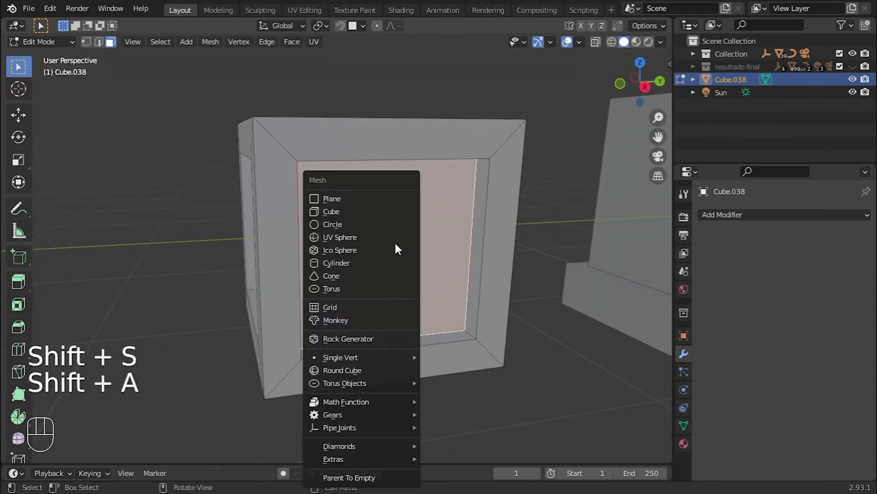
left_click(393, 211)
- Shrink the new cube uniformly by 0.208 and again by 0.266 into a small block
key("s")
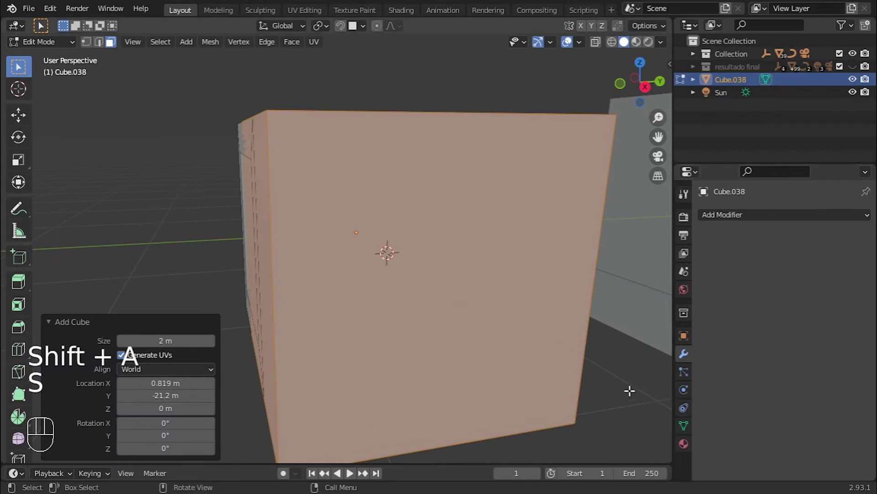
key("s")
left_click(432, 282)
key("s")
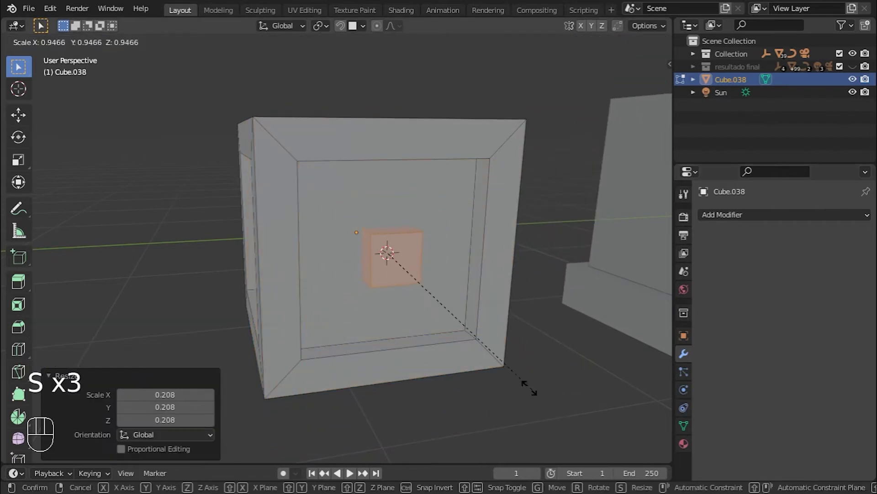
left_click(423, 296)
- Stretch the small block by 15.26 along Z into a vertical bar across the front panel
mouse_move(446, 226)
middle_mouse_down()
mouse_move(396, 324)
mouse_move(438, 222)
middle_mouse_up()
scroll(412, 324, "up", 1)
key("s")
key("z")
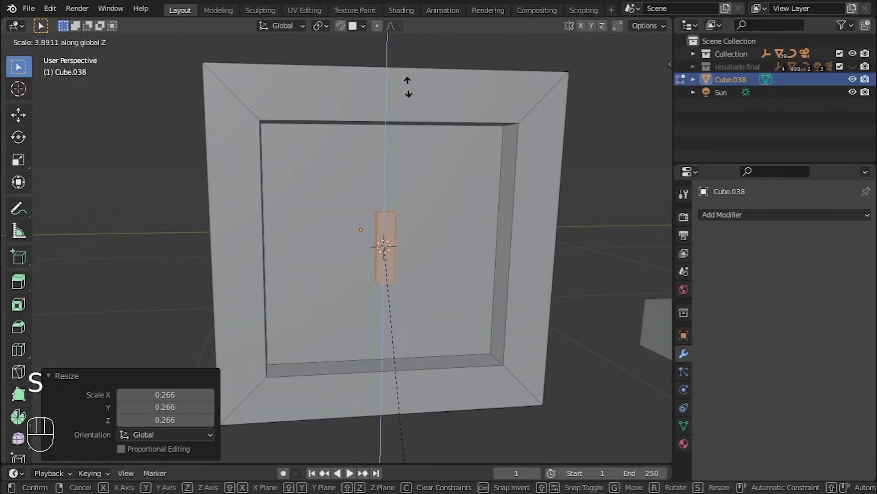
left_click(432, 417)
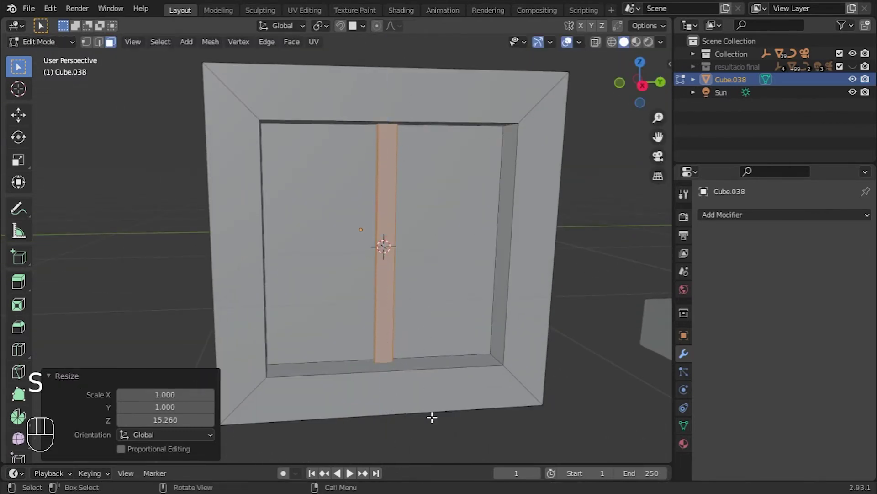
key("r")
key("x")
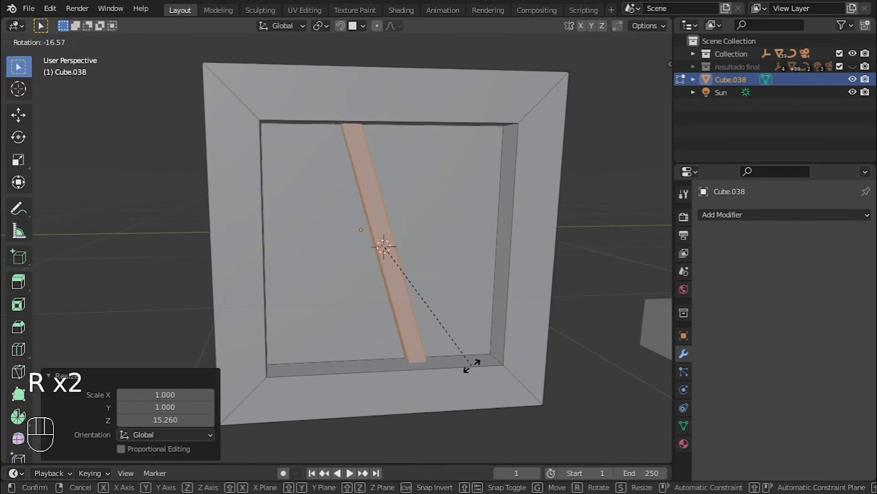
right_click(310, 403)
key("s")
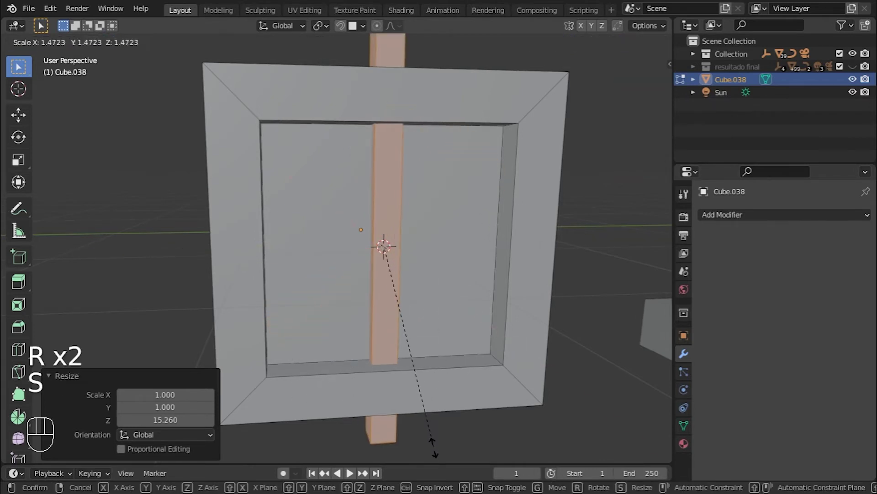
right_click(431, 429)
- Lengthen the bar by 1.384 along Z and rotate it about -44.6° about X to span the panel diagonally
key("s")
key("z")
left_click(498, 450)
key("r")
key("x")
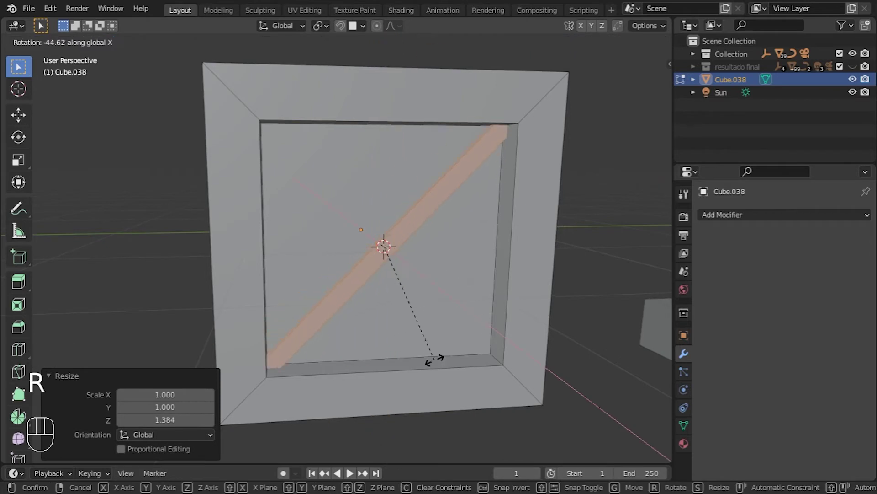
left_click(435, 358)
- Select the whole diagonal bar on the front panel and separate it from the crate mesh into its own object
middle_click_drag(429, 265, 446, 311)
scroll(443, 301, "up", 2)
left_click(426, 275)
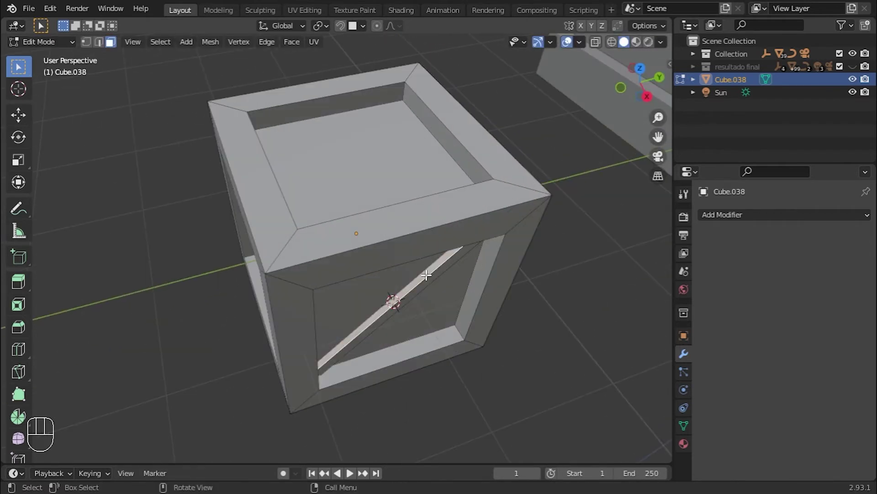
key("l")
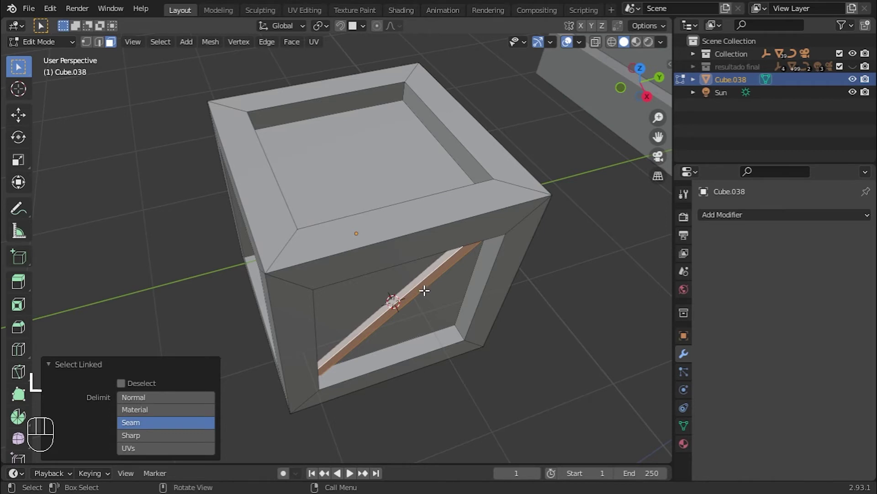
middle_click_drag(425, 290, 432, 240)
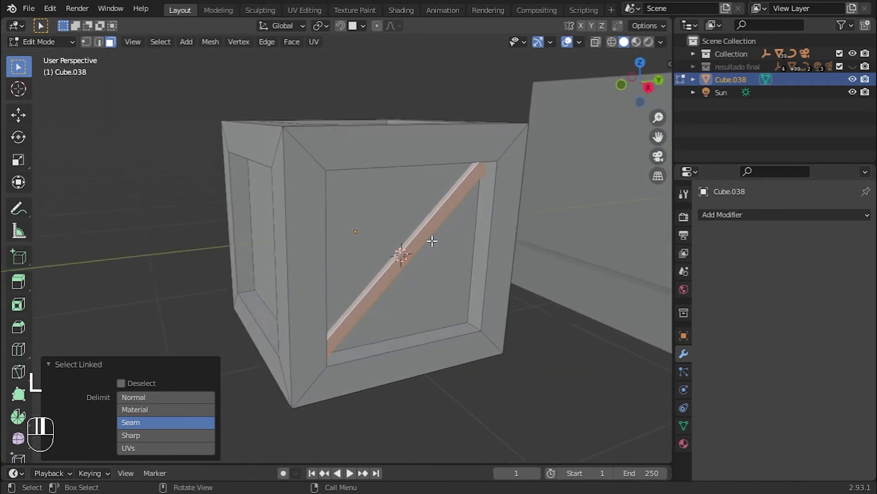
key("p")
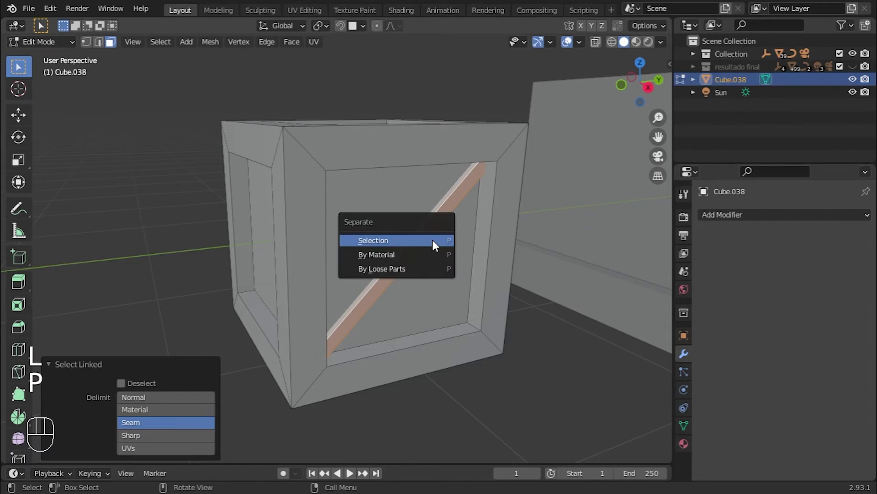
left_click(432, 240)
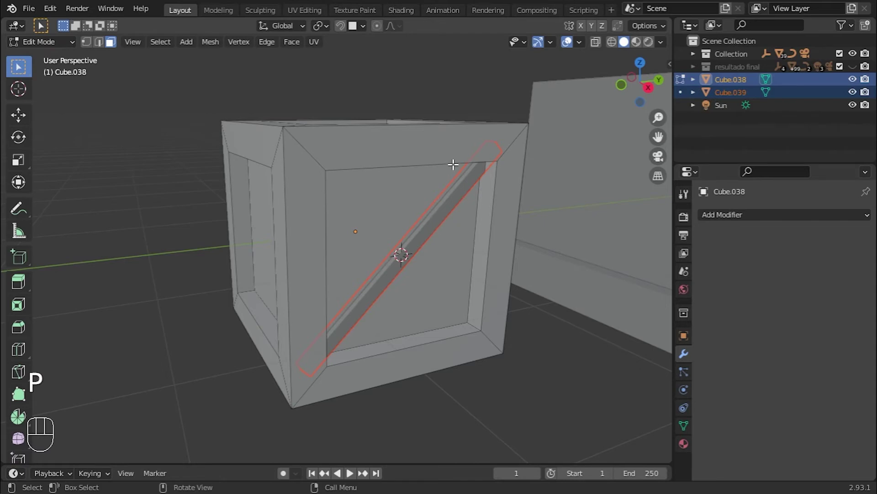
middle_click_drag(453, 164, 468, 230)
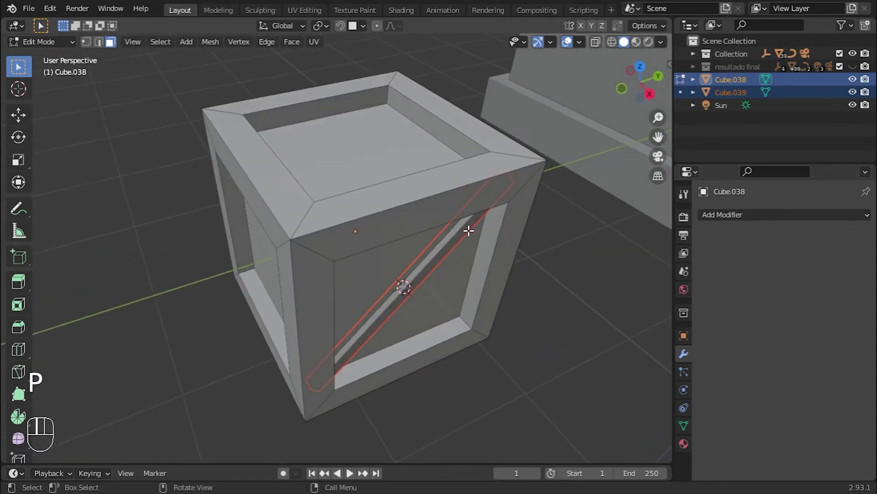
- Return to Object Mode and duplicate the diagonal brace in place
key("Tab")
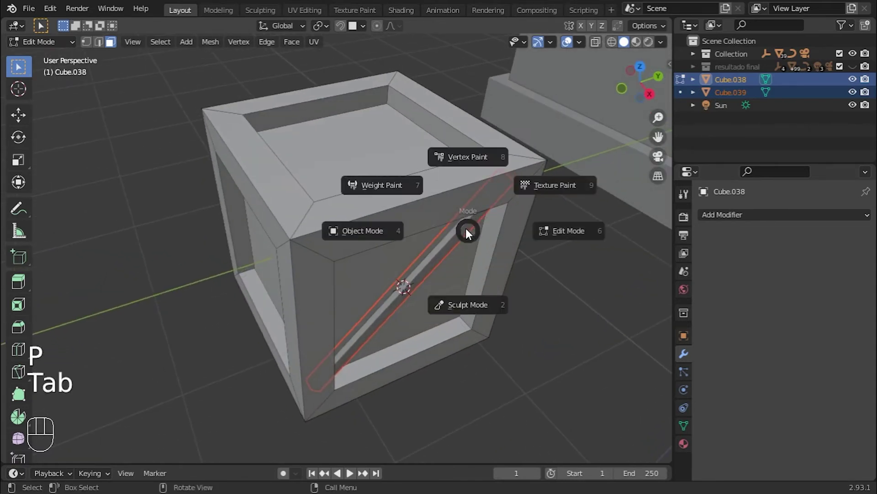
left_click(384, 227)
left_click(537, 408)
left_click(365, 191)
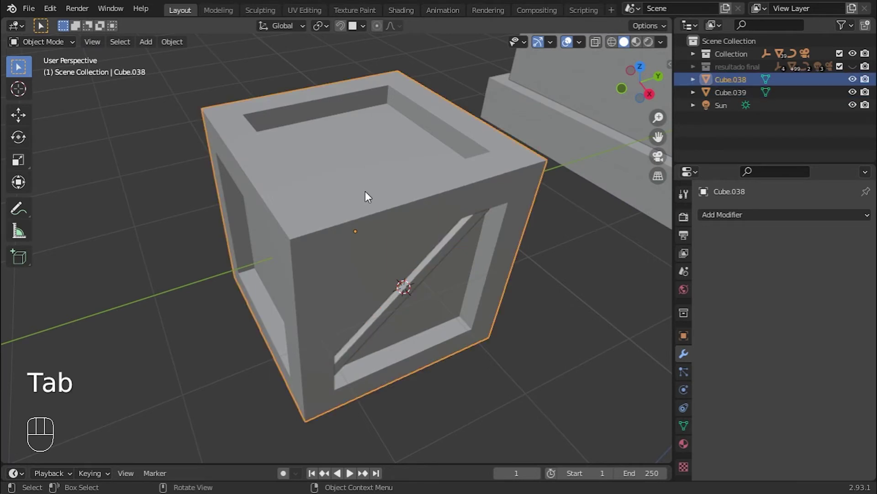
left_click(530, 379)
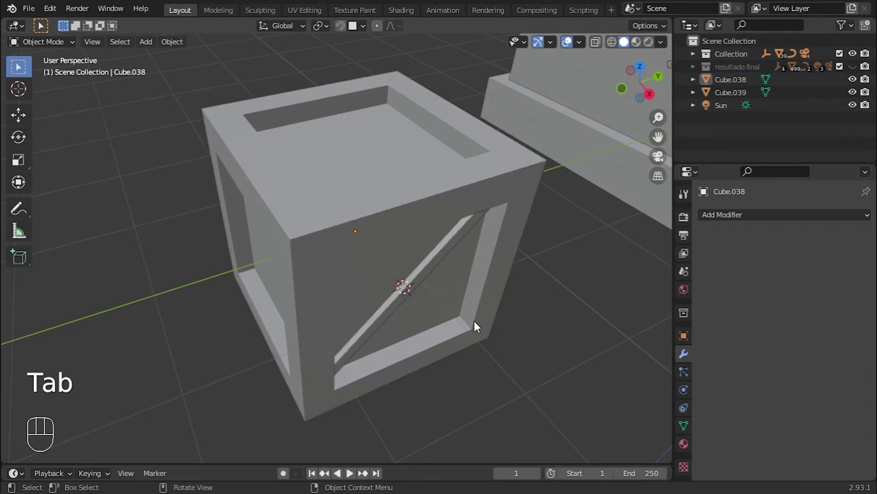
left_click(417, 289)
key("shift+d")
right_click(493, 337)
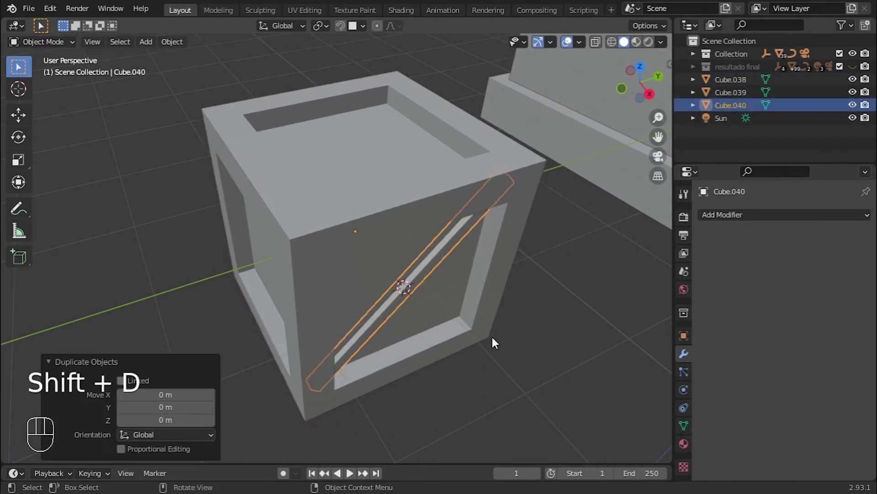
middle_click_drag(492, 336, 531, 309)
- Move the duplicated brace -1.69 m along X to the opposite crate face and fine-tune its depth along X
key("g")
key("x")
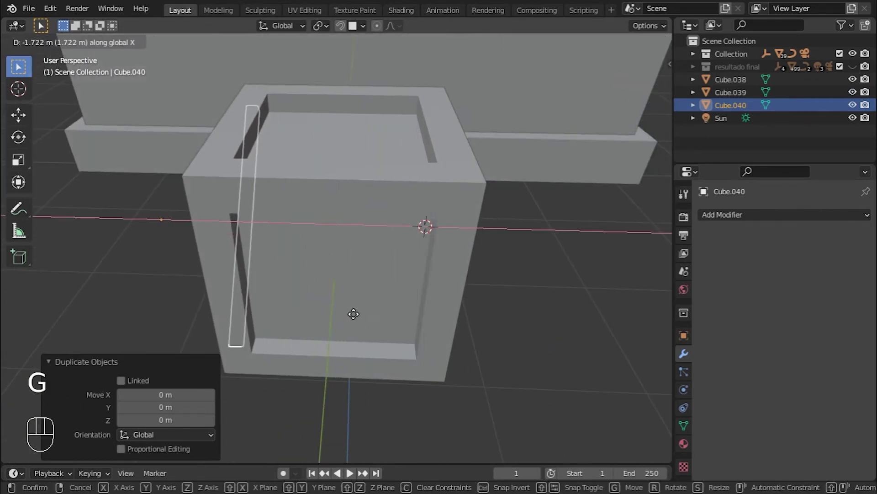
left_click(354, 314)
middle_click_drag(354, 314, 519, 337)
key("g")
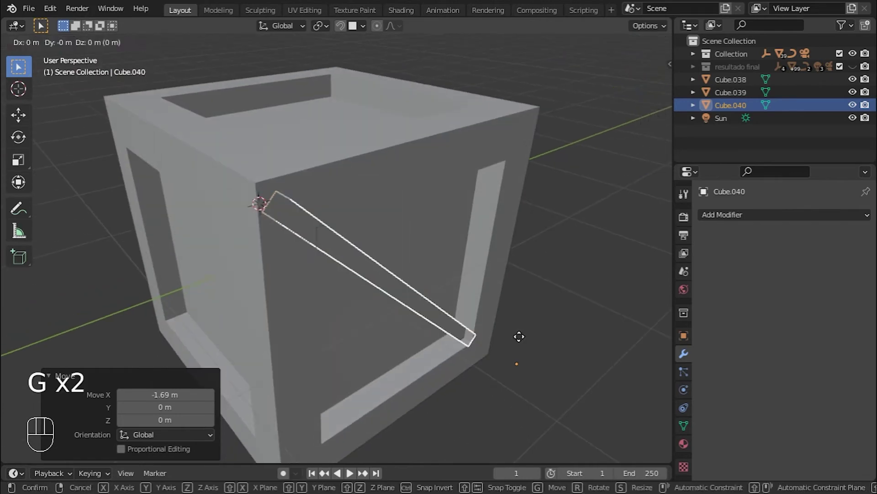
key("x")
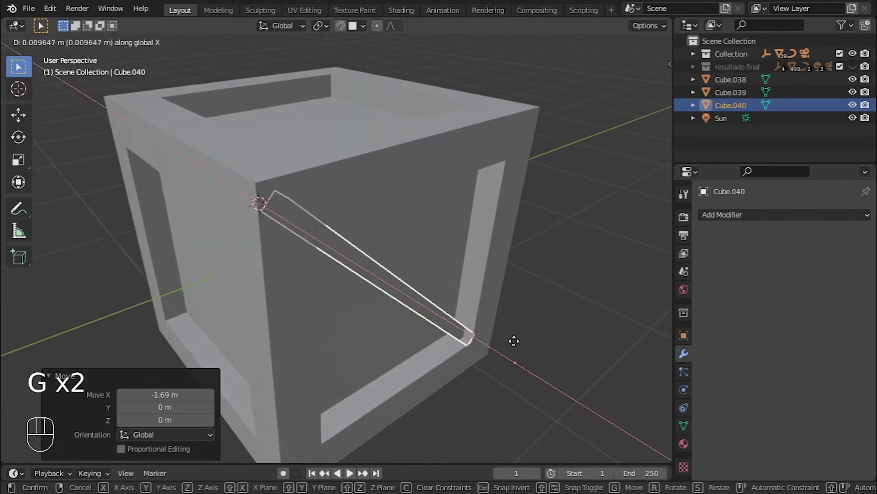
left_click(514, 341)
- Join the two diagonal braces on opposite crate faces into a single object
left_click(544, 299)
middle_click_drag(545, 300, 407, 270)
left_click(407, 270)
scroll(433, 304, "up", 3)
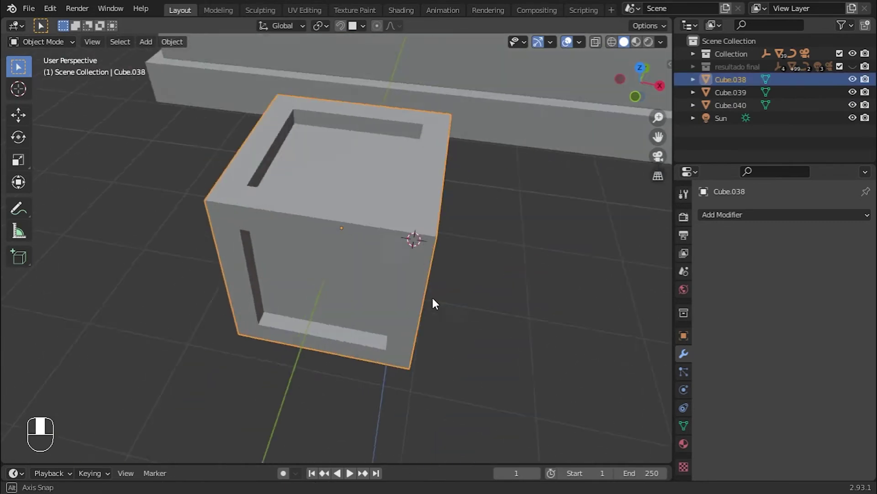
middle_click_drag(432, 298, 378, 275)
left_click(383, 275)
middle_click_drag(282, 286, 428, 293)
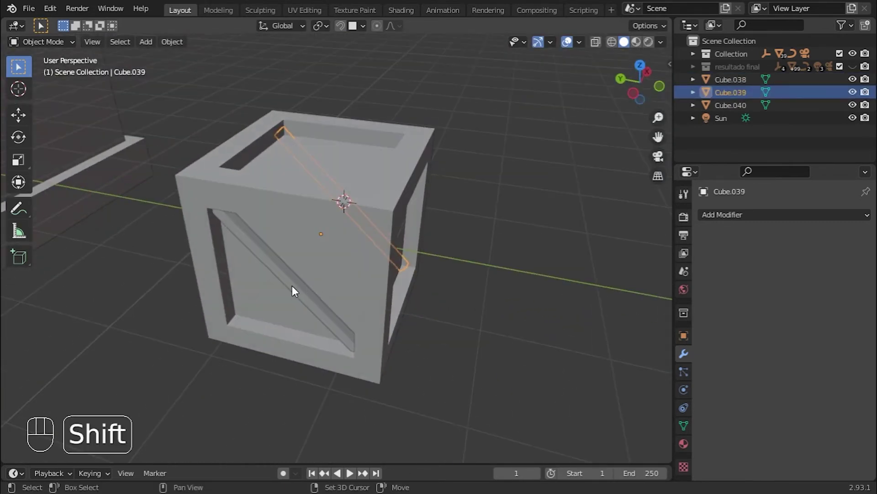
left_click(292, 286, "shift")
scroll(476, 245, "down", 2)
middle_click_drag(476, 245, 459, 280)
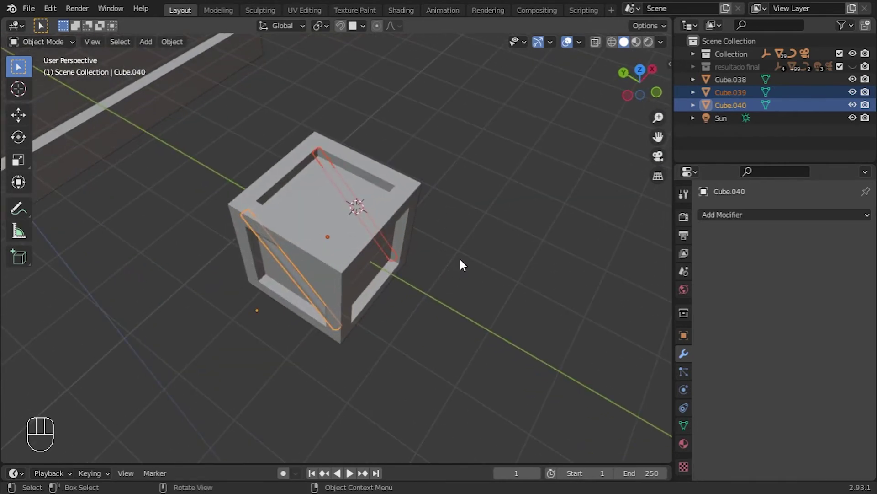
middle_click_drag(460, 262, 445, 255)
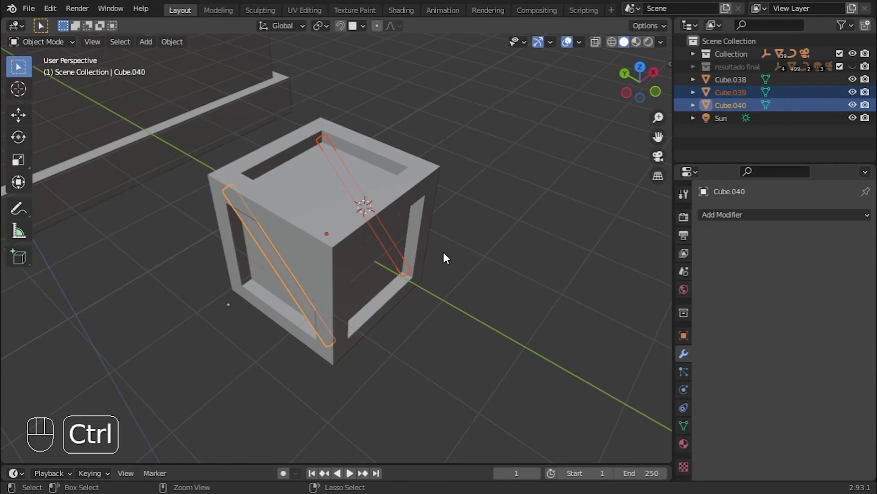
key("ctrl+j")
left_click(197, 302)
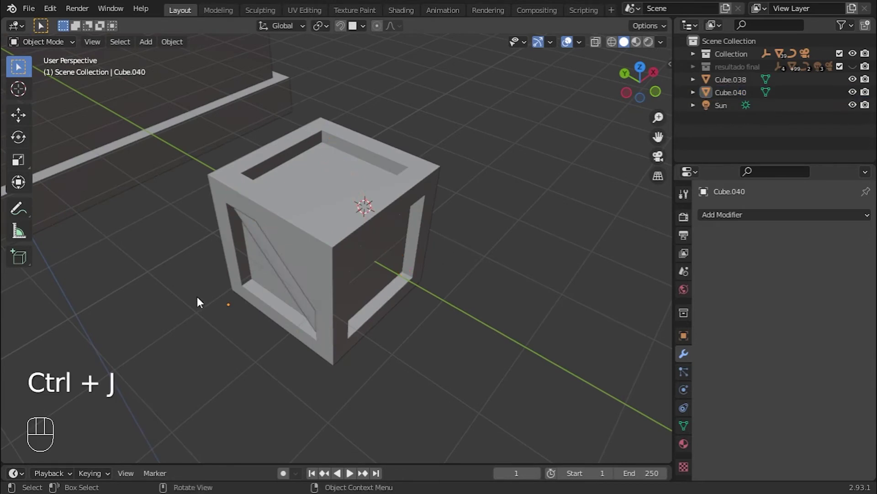
- Duplicate the joined pair of braces in place
left_click(281, 276)
key("g")
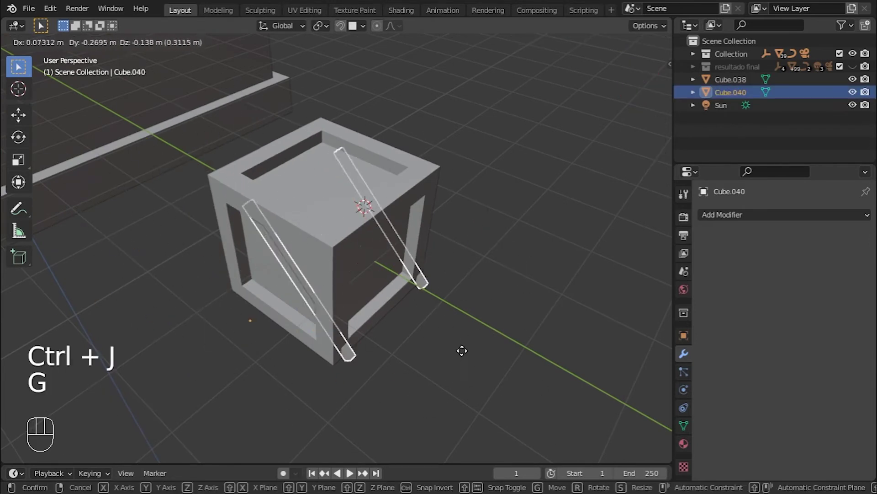
left_click(452, 357)
middle_click_drag(505, 281, 514, 309)
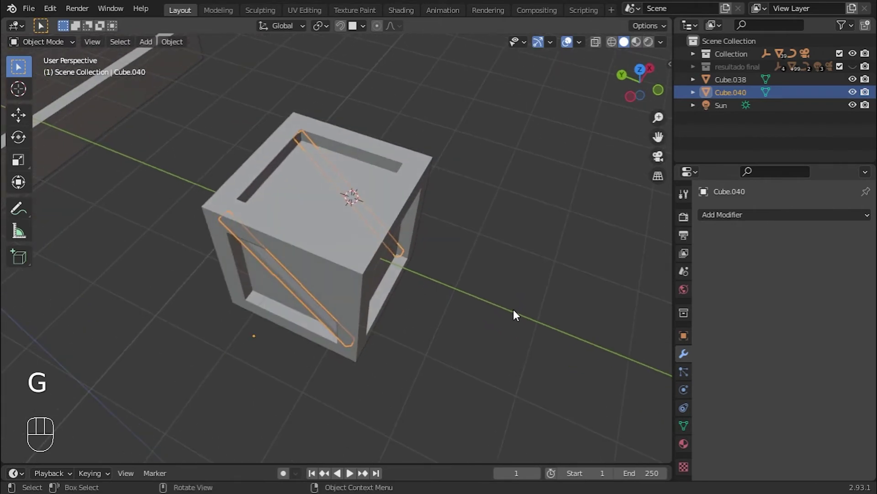
key("shift+d")
key("r")
key("r")
key("ctrl+z")
key("r")
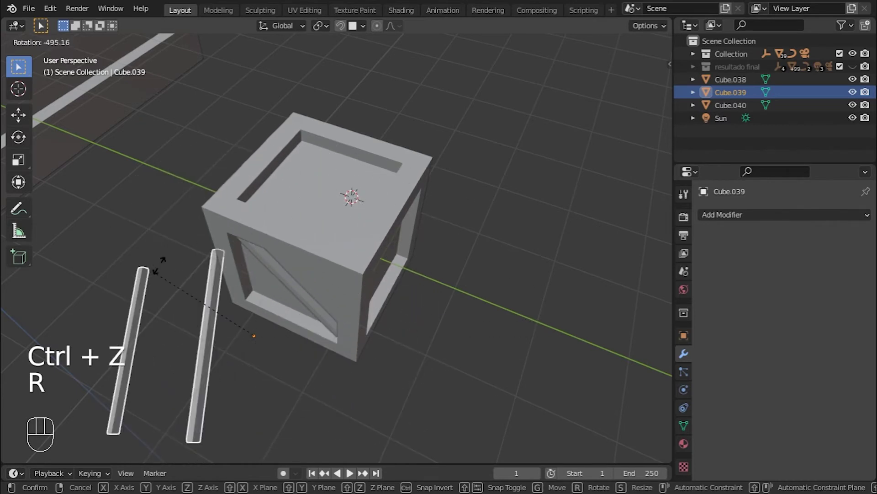
right_click(235, 236)
- Set the duplicated brace pair's origin to its geometry
right_click(283, 271)
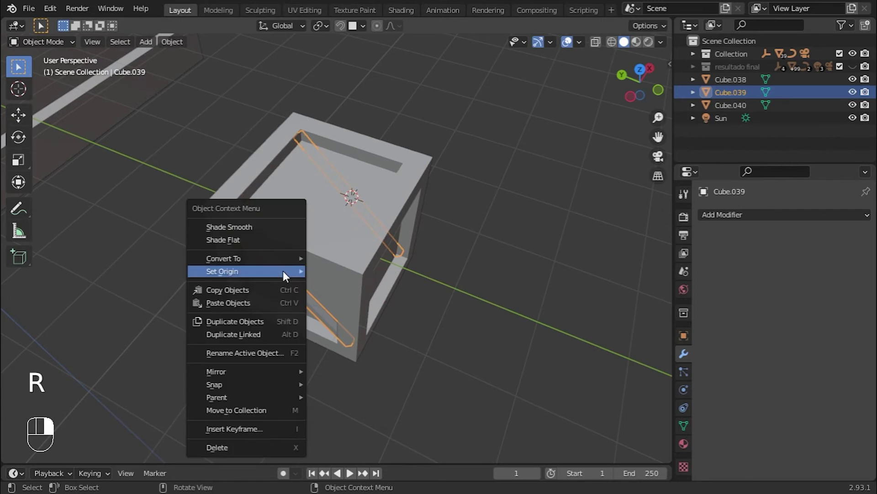
mouse_move(281, 271)
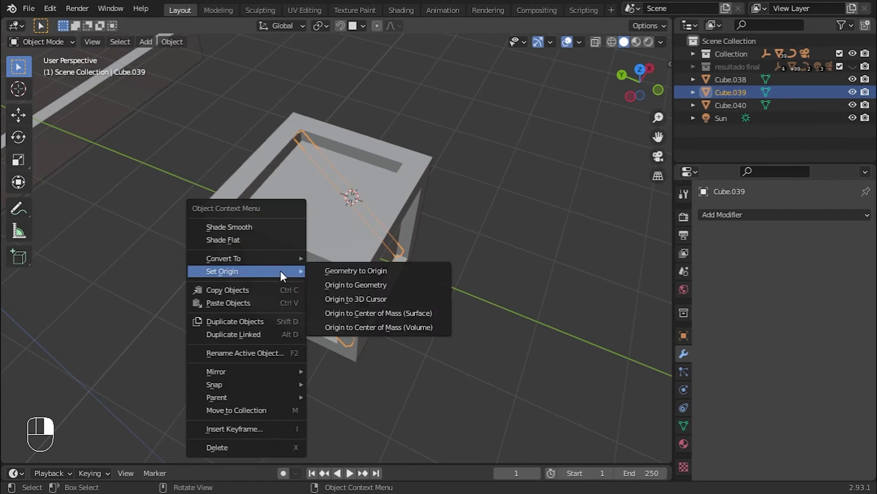
left_click(347, 285)
key("r")
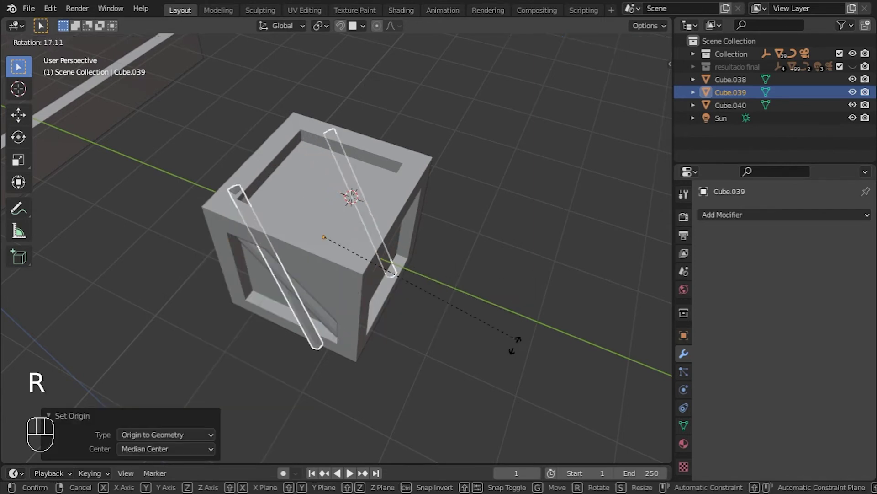
right_click(396, 350)
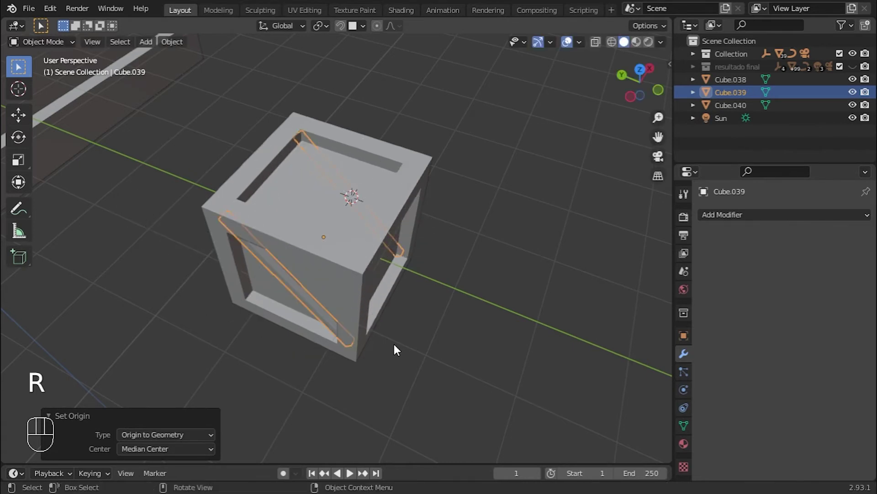
key("r")
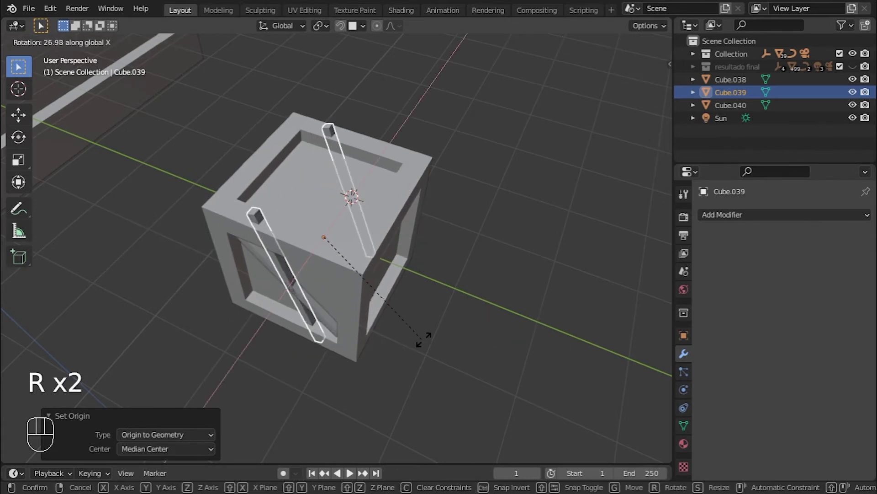
right_click(425, 339)
- Rotate the duplicated brace pair 90° about Z onto the other two side faces
key("r")
key("z")
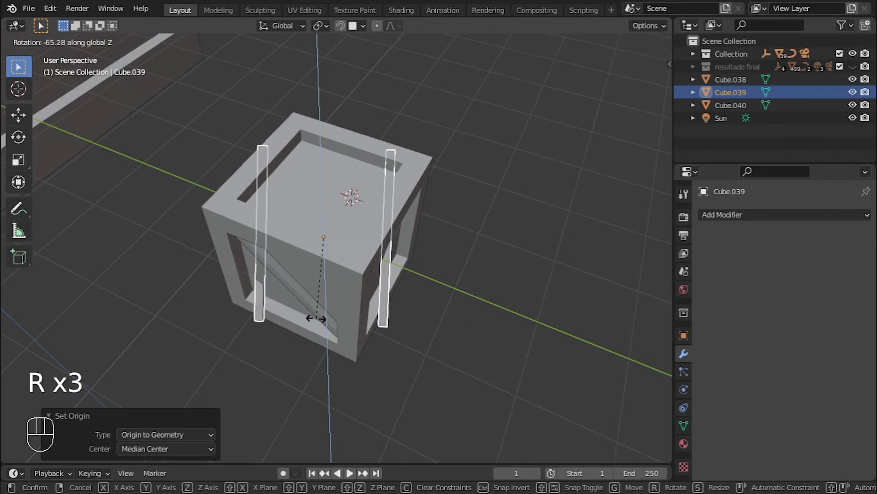
type("90")
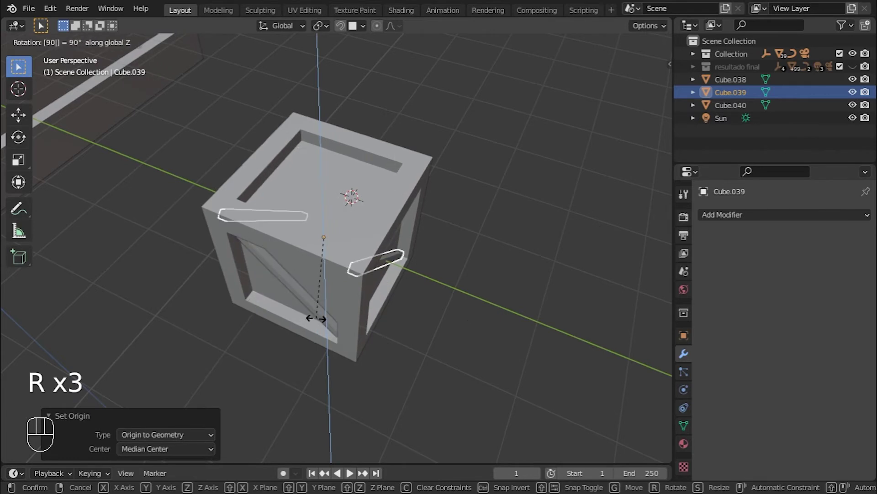
key("Return")
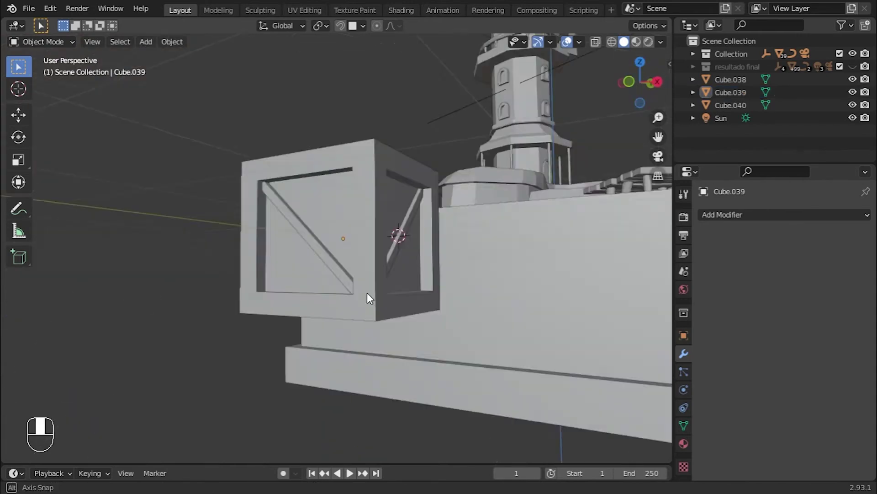
middle_click_drag(367, 292, 391, 323)
- Duplicate the second side brace pair in place and rotate the copy about X onto the top and bottom faces
left_click(391, 323)
key("shift+d")
right_click(470, 309)
middle_click_drag(471, 311, 517, 335)
key("r")
key("x")
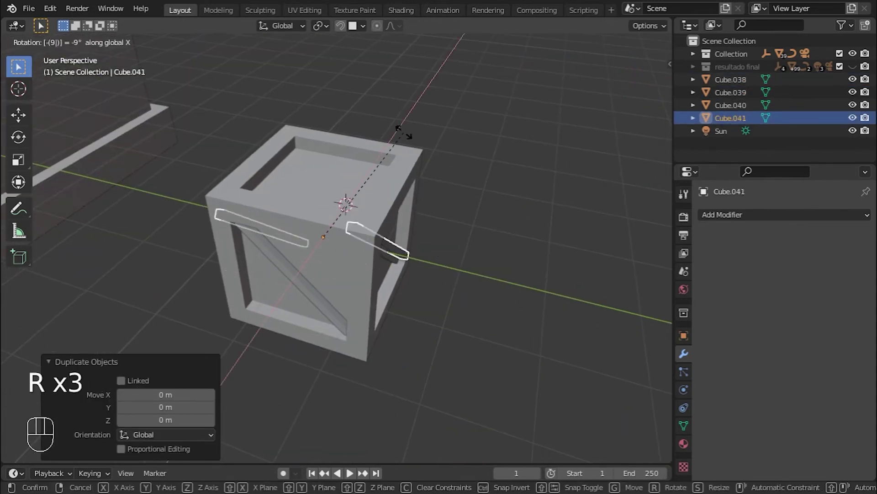
right_click(403, 132)
middle_click_drag(525, 274, 514, 221)
- Rotate the top and bottom brace pair by about -93° about Z so it follows the other diagonal
key("r")
key("z")
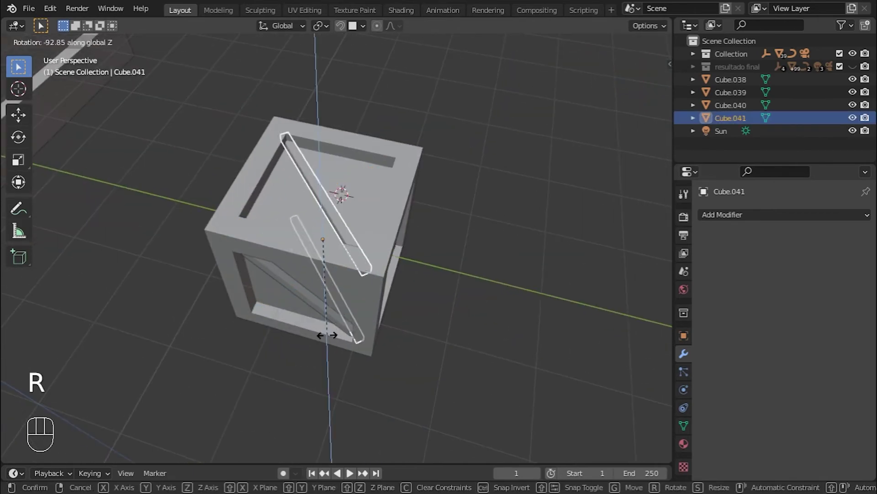
left_click(327, 335)
middle_click_drag(326, 335, 210, 145)
scroll(372, 300, "up", 3)
- Duplicate the first side brace pair in place and set the copy's origin to its geometry
left_click(372, 300)
middle_click_drag(372, 300, 487, 344)
key("shift+d")
key("r")
right_click(495, 336)
key("r")
key("r")
right_click(363, 274)
left_click(457, 286)
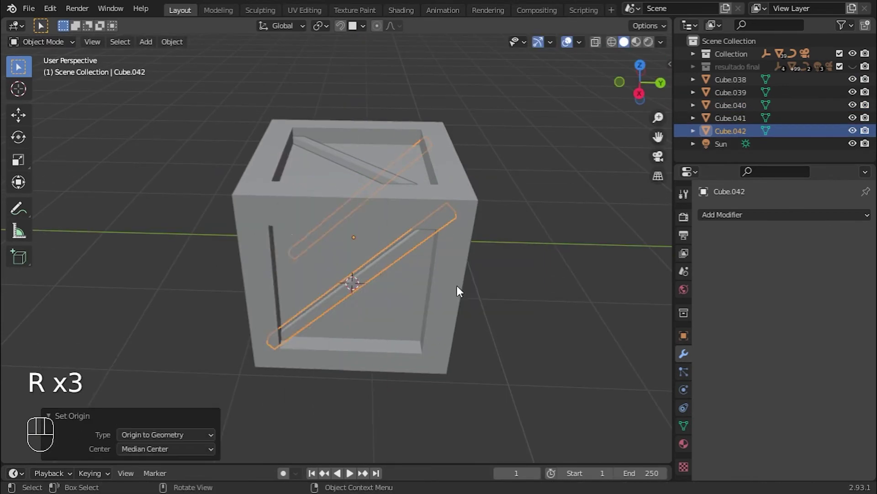
- Rotate the copied brace pair -90° about X so it crosses the original braces in an X
key("r")
right_click(469, 298)
type("rx-90")
left_click(321, 386)
left_click(321, 386)
scroll(357, 334, "up", 3)
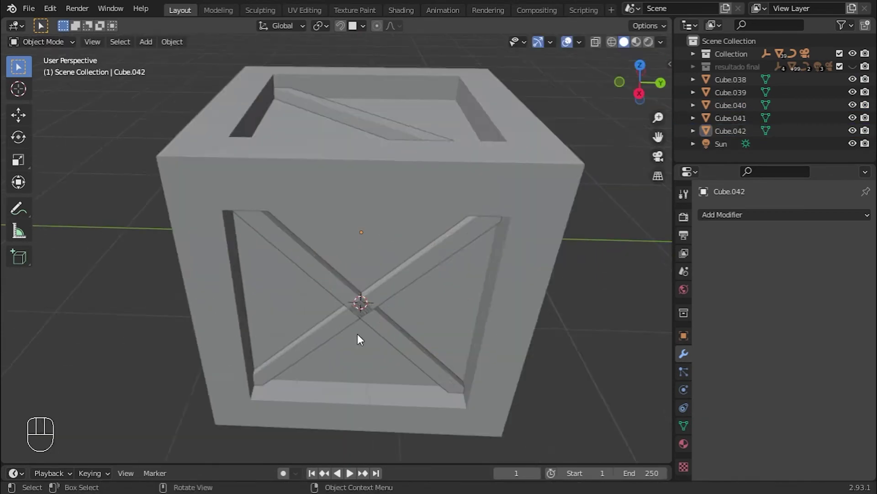
left_click(503, 316)
key("g")
middle_click_drag(358, 334, 380, 285)
left_click(535, 372)
left_click(535, 372)
- Duplicate the brace pair on the other two sides and rotate the copy -90° about Y to form crosses
left_click(389, 278)
key("shift+d")
key("r")
key("r")
key("r")
type("y-90")
left_click(458, 184)
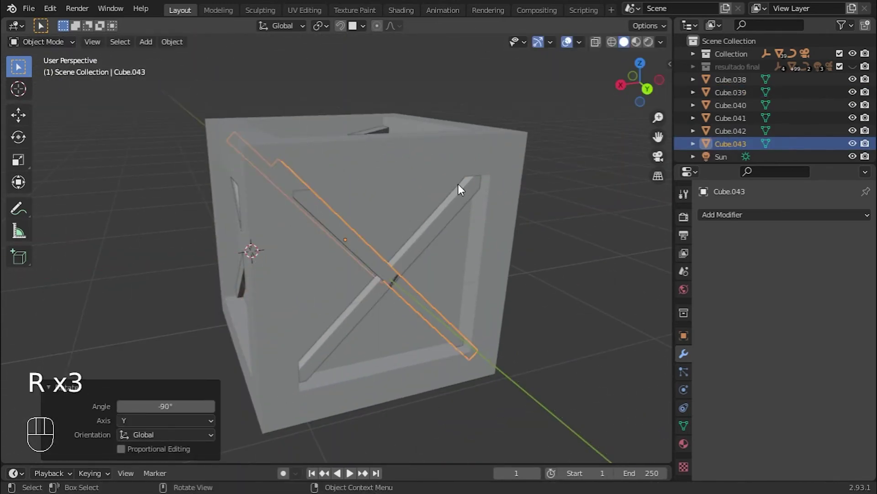
- Shift the rotated brace pair slightly along Y relative to the braces it crosses
scroll(458, 187, "up", 3)
key("g")
key("y")
left_click(456, 313)
middle_click_drag(462, 256, 476, 312)
- Duplicate the top and bottom brace pair in place and rotate the copy about Z so it crosses the original braces
left_click(366, 228)
middle_click_drag(361, 263, 335, 248)
key("shift+d")
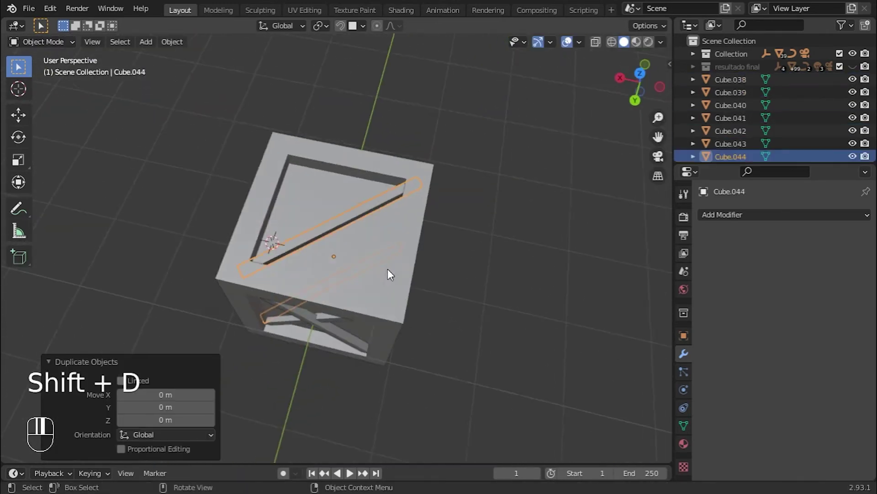
scroll(388, 274, "up", 1)
key("r")
key("z")
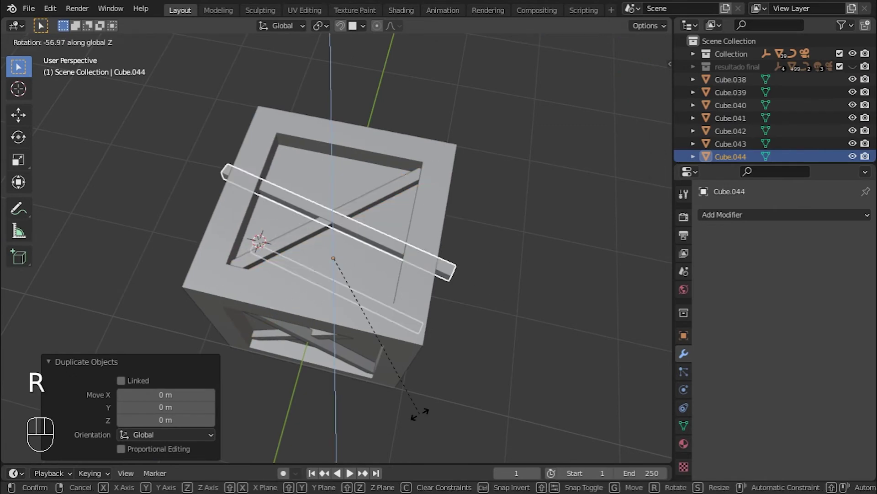
left_click(421, 415)
key("ctrl+z")
- Shift the rotated top and bottom brace pair slightly along Z relative to the braces it crosses
scroll(480, 364, "up", 8)
key("g")
key("z")
left_click(343, 256)
scroll(388, 253, "down", 6)
key("g")
key("z")
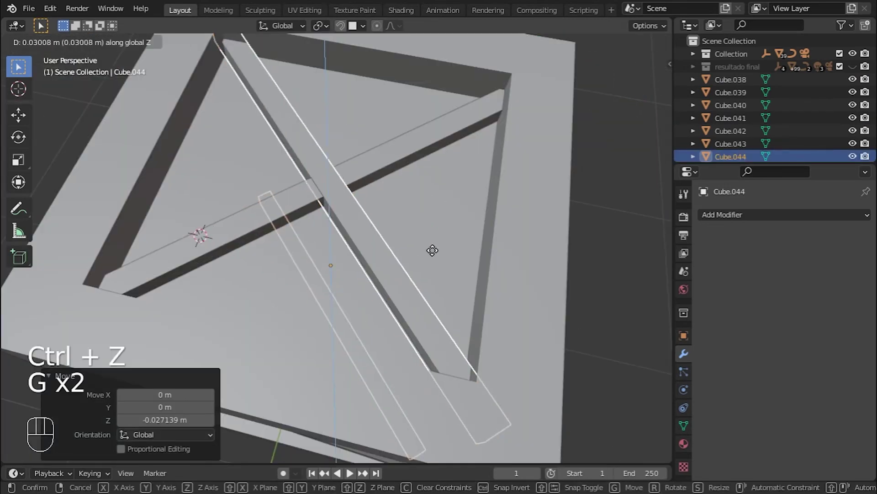
scroll(420, 225, "up", 6)
key("g")
key("z")
left_click(420, 226)
scroll(559, 235, "down", 8)
middle_click_drag(559, 235, 600, 224)
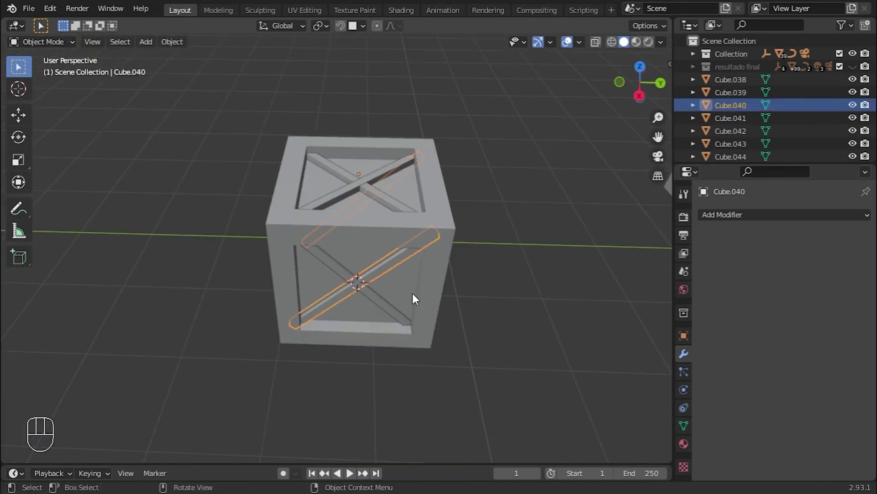
- Select all the diagonal braces on the crate and join them into one object
left_click(394, 309, "shift")
left_click(407, 238, "shift")
left_click(362, 276, "shift")
left_click(366, 235, "shift")
middle_click_drag(366, 235, 444, 320)
left_click(383, 273, "shift")
key("g")
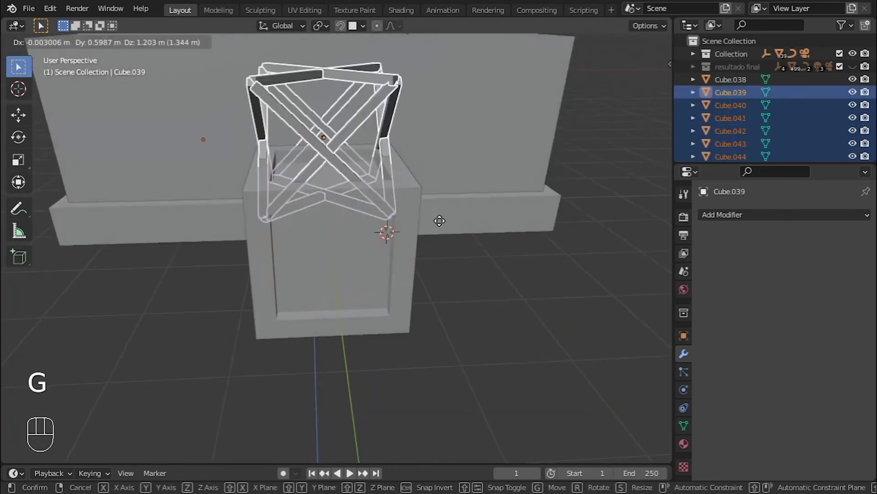
right_click(478, 240)
key("ctrl+j")
middle_click_drag(586, 240, 299, 251)
key("g")
right_click(475, 274)
left_click(516, 297)
left_click(299, 251)
key("g")
right_click(292, 223)
- Try joining the braces with the crate frame and selecting linked geometry, then undo back to separate frame and brace objects
middle_click_drag(503, 285, 446, 323)
left_click(360, 253)
left_click(446, 314, "shift")
key("ctrl+j")
key("Tab")
key("l")
key("ctrl+z")
key("ctrl+z")
key("ctrl+z")
key("ctrl+z")
key("ctrl+z")
key("ctrl+z")
key("ctrl+z")
key("g")
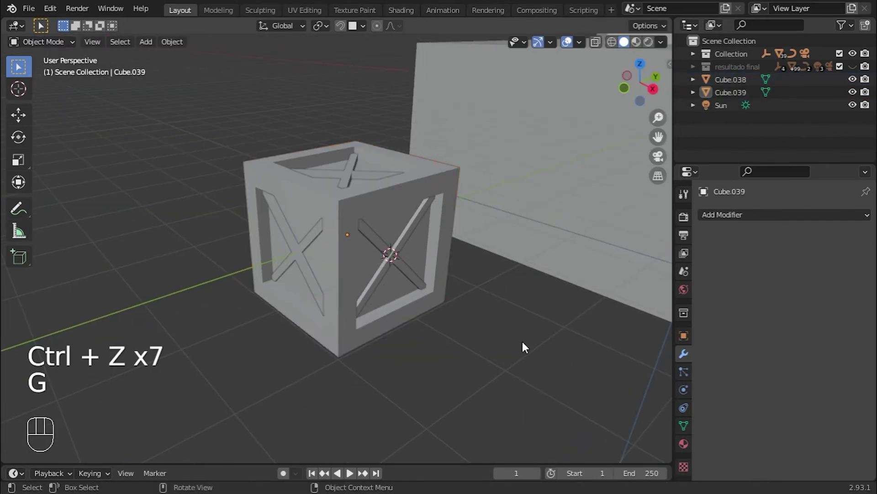
middle_click_drag(522, 343, 470, 302)
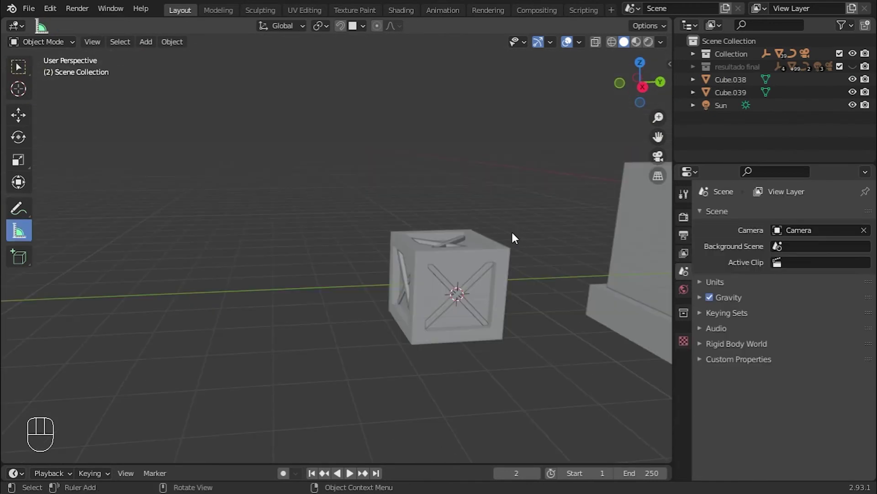
- Add a mesh cylinder with 12 vertices, a 1 m radius and a 2 m depth at the 3D cursor
scroll(239, 324, "up", 2)
key("shift+a")
mouse_move(234, 230)
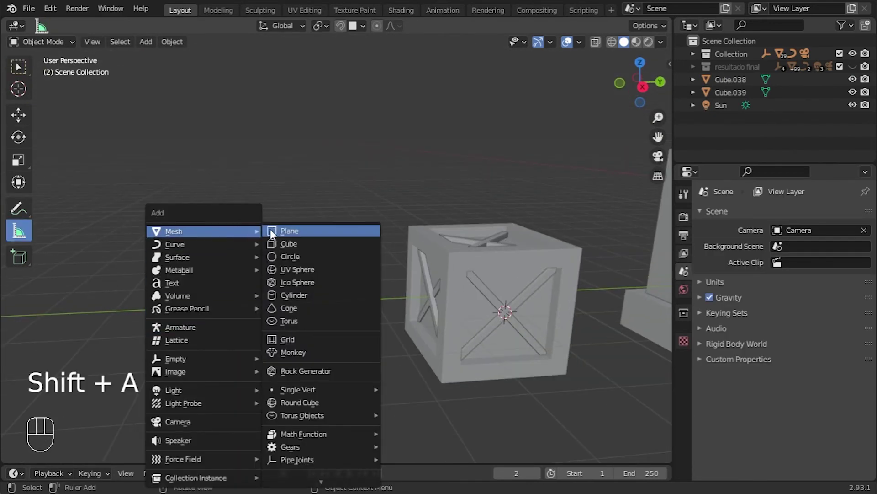
left_click(312, 294)
left_click(178, 298)
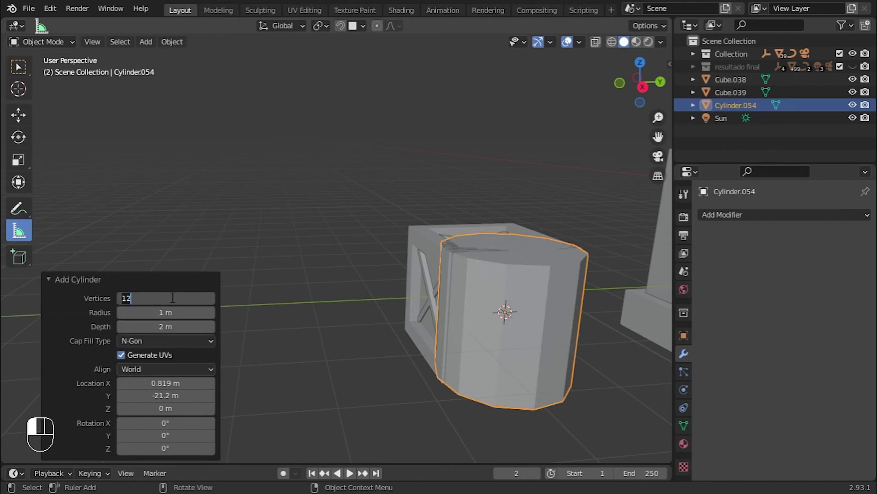
- Move the cylinder -4.4137 m along Y so it stands clear of the crate
left_click(559, 353)
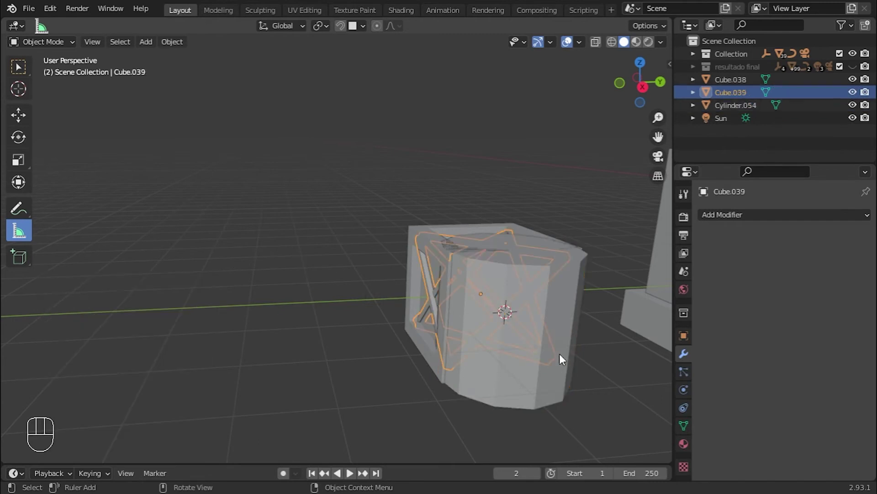
left_click(537, 388)
key("g")
key("y")
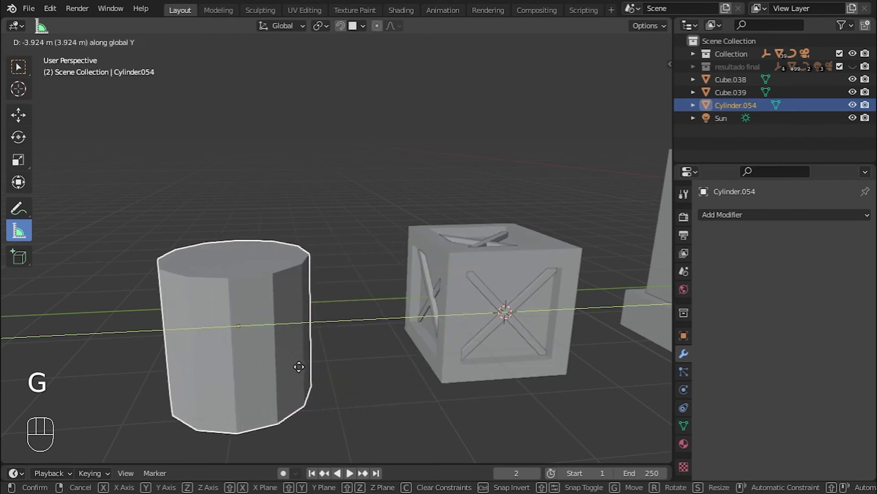
left_click(270, 358)
middle_click_drag(270, 358, 529, 304, "shift")
scroll(437, 333, "up", 1)
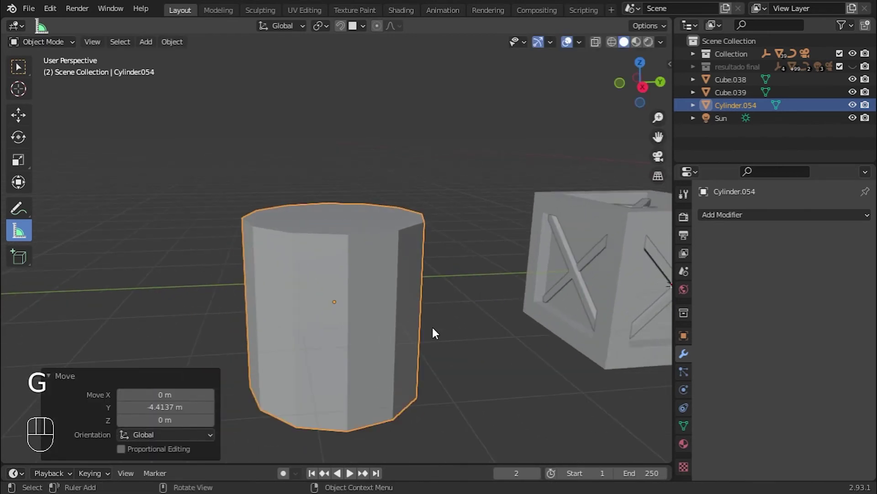
- Cut one centred horizontal edge loop around the middle of the cylinder
key("KP_3")
scroll(452, 315, "up", 3)
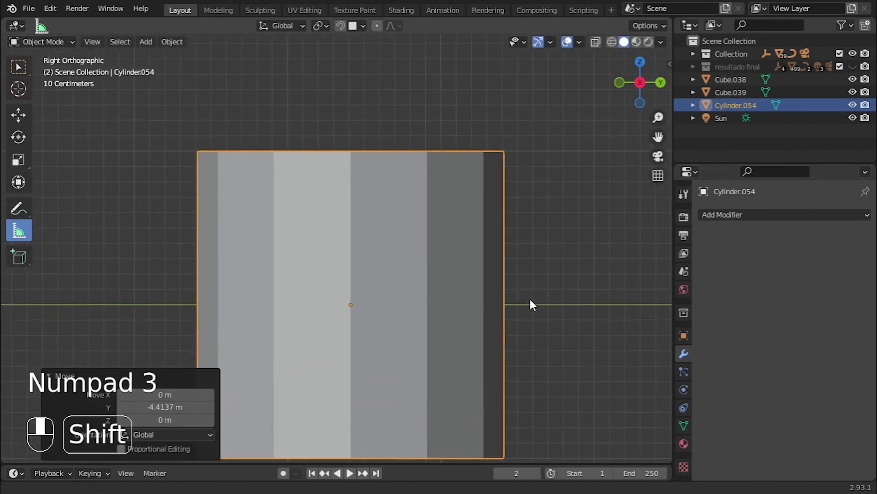
scroll(517, 300, "down", 1)
key("Tab")
key("ctrl+r")
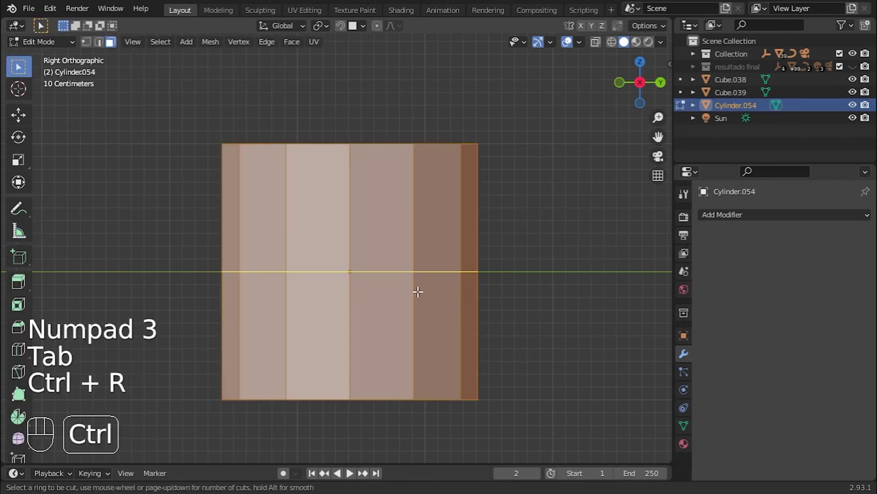
left_click(418, 292)
right_click(418, 291)
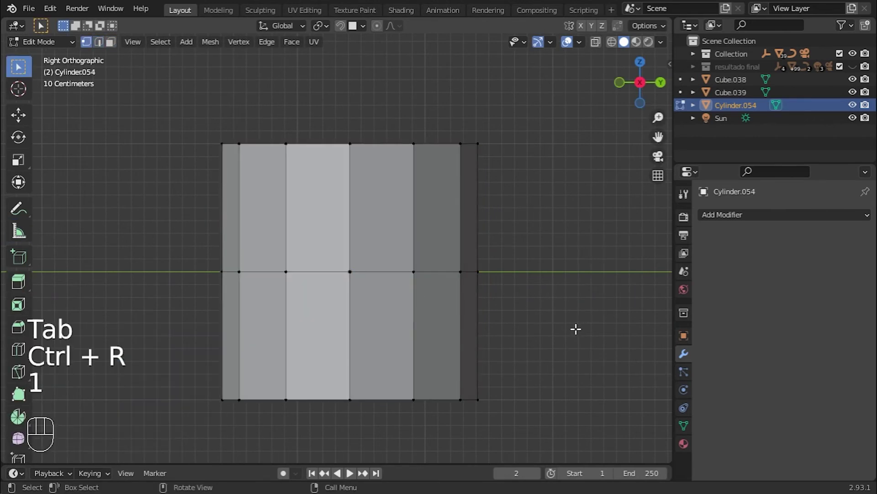
- Delete the cylinder's bottom ring of vertices so only the upper half remains
key("alt+z")
key("c")
left_click_drag(520, 389, 297, 415)
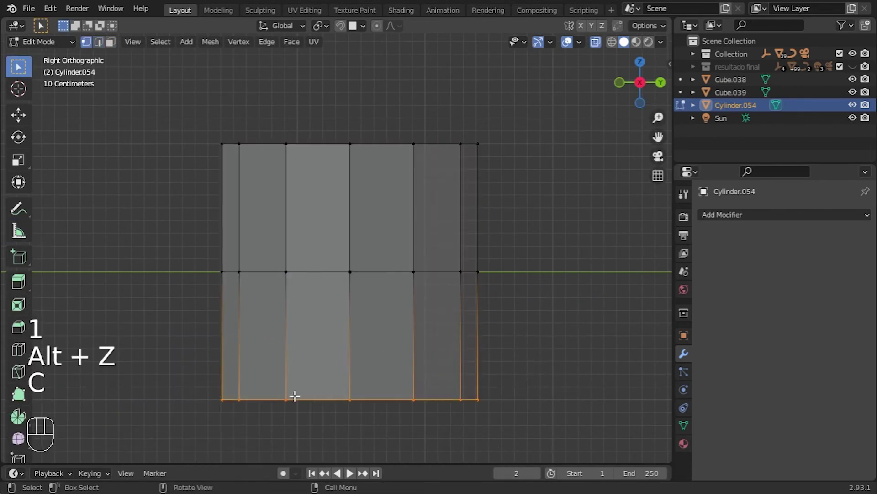
key("x")
left_click(299, 325)
key("Tab")
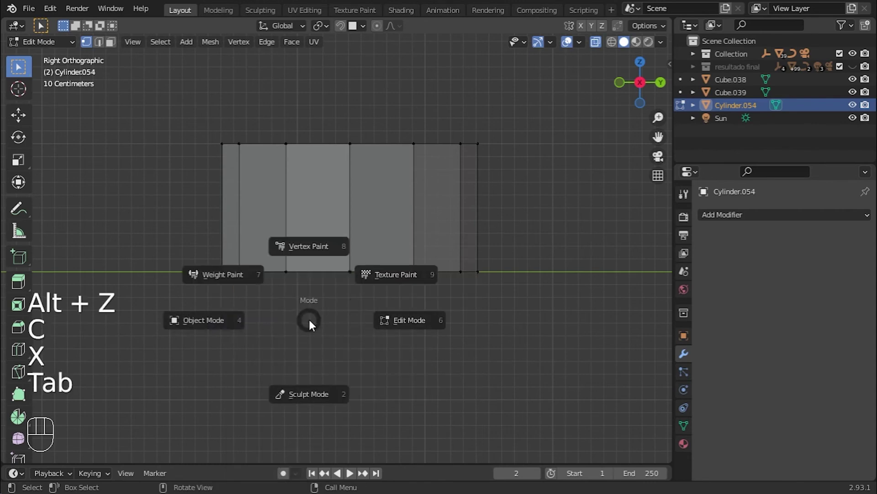
- Add a Mirror modifier to the half cylinder, mirroring only on the Z axis
left_click(713, 215)
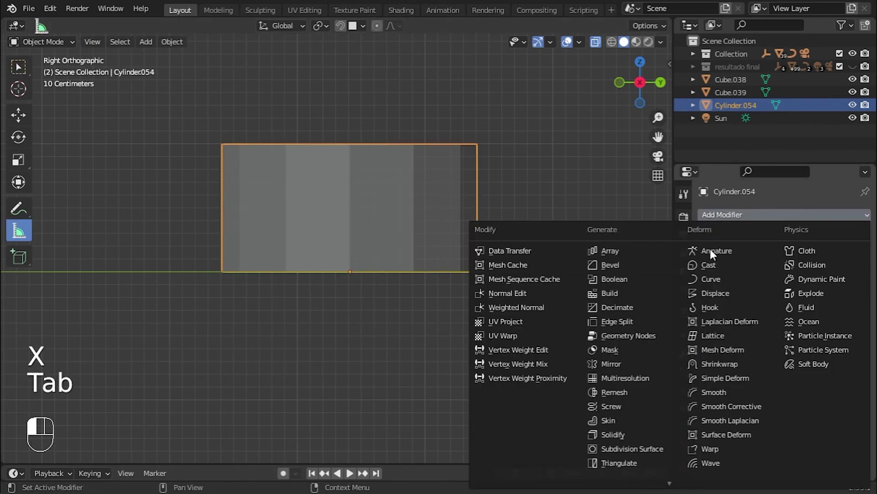
left_click(639, 363)
left_click(841, 255)
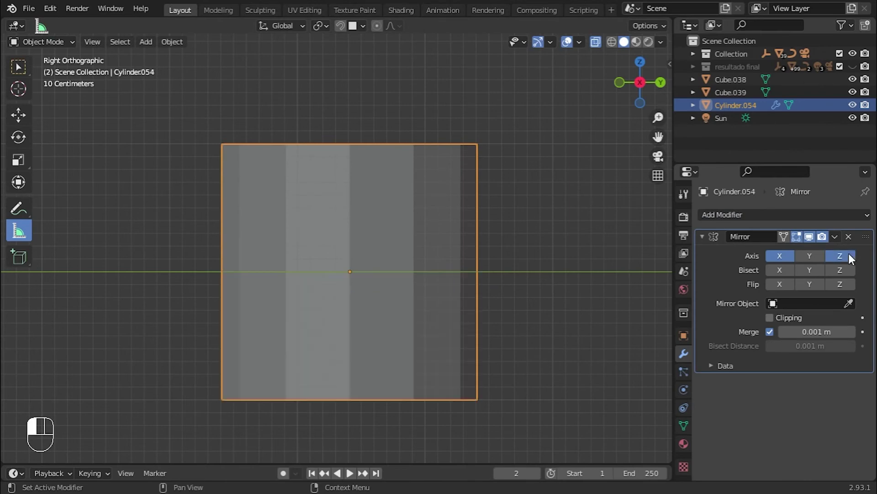
left_click(777, 256)
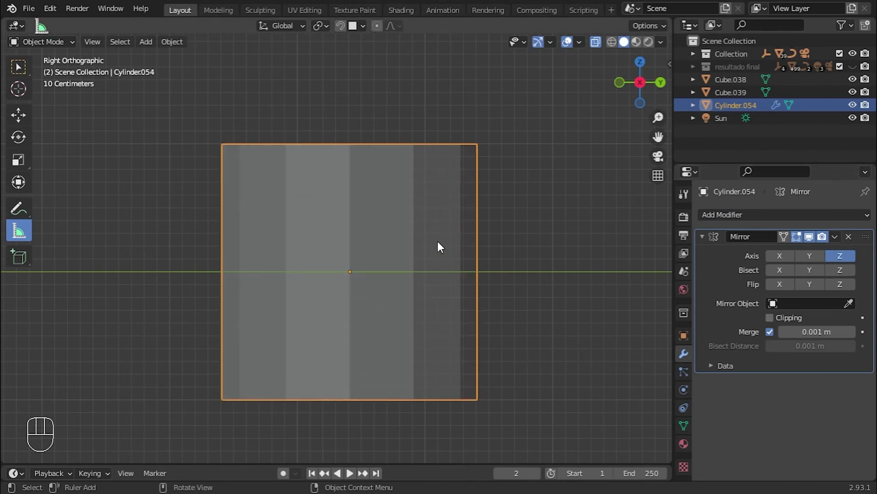
- Enable Clipping in the Mirror modifier and test-move the whole half mesh against the mirror plane
key("Tab")
key("a")
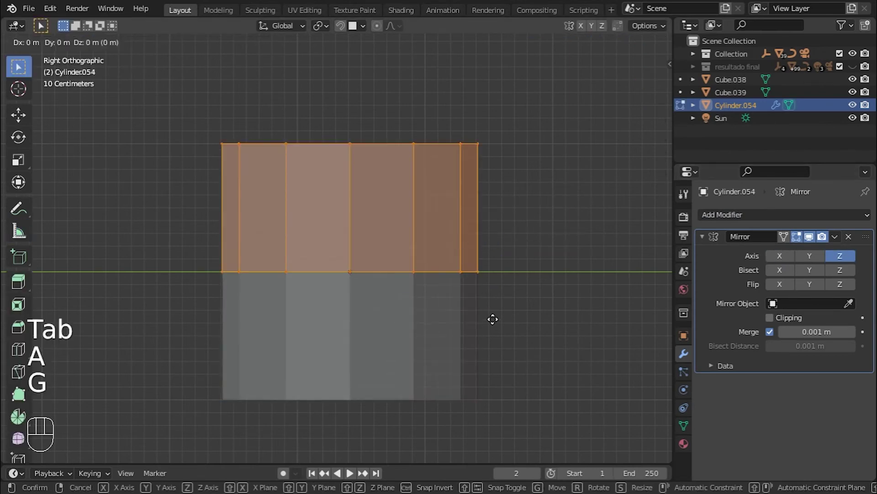
right_click(572, 291)
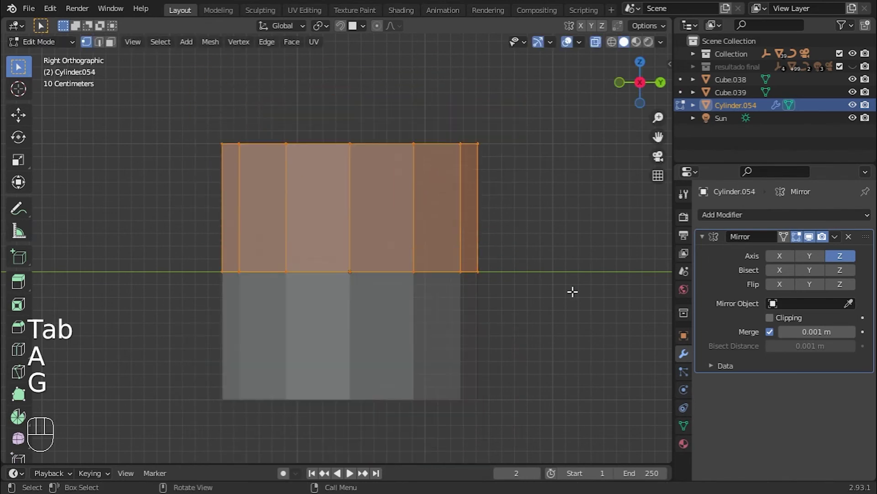
key("g")
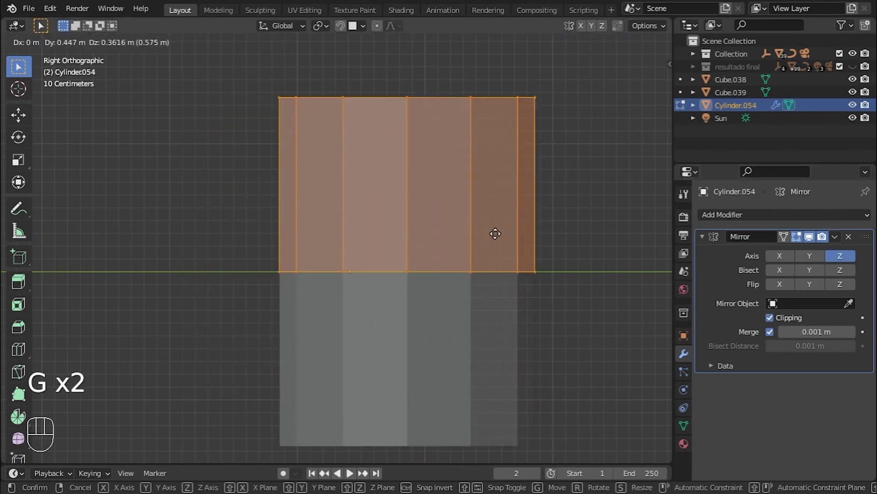
right_click(454, 263)
left_click(564, 237)
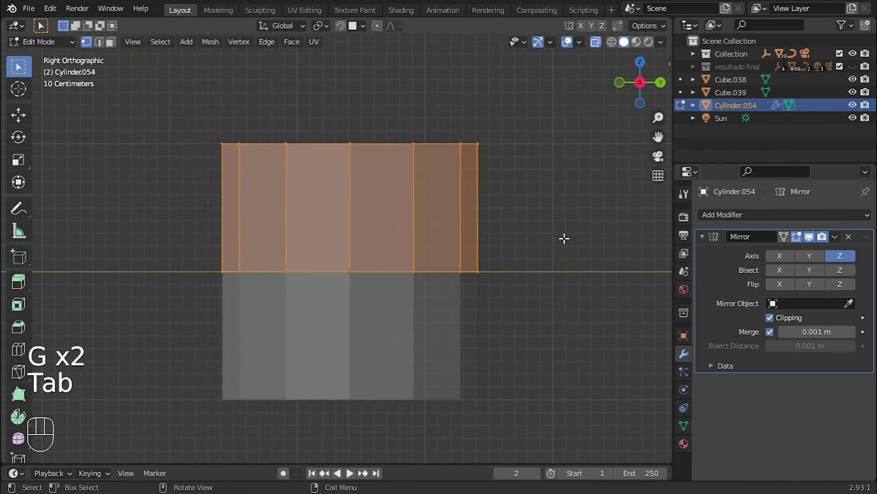
- Select the top ring of vertices and lower it along Z to shorten the barrel's straight middle section
left_click(530, 192)
key("alt+z")
key("alt+z")
key("c")
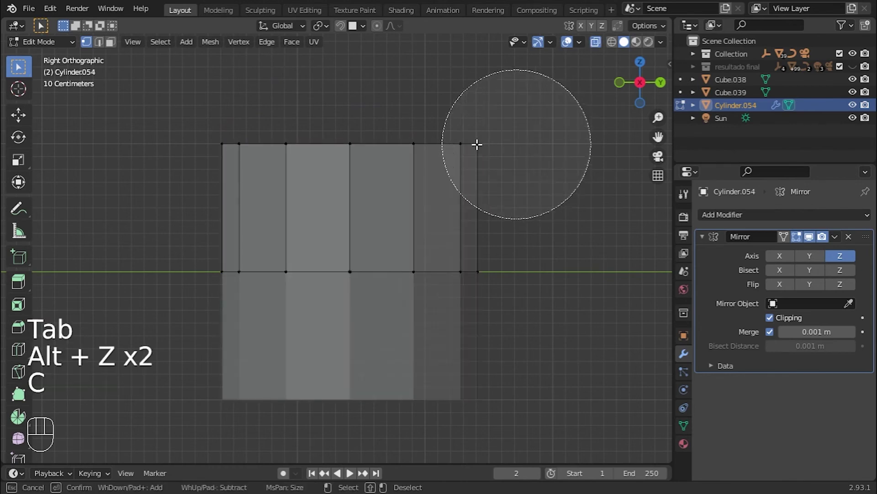
left_click_drag(476, 143, 195, 144)
right_click(463, 144)
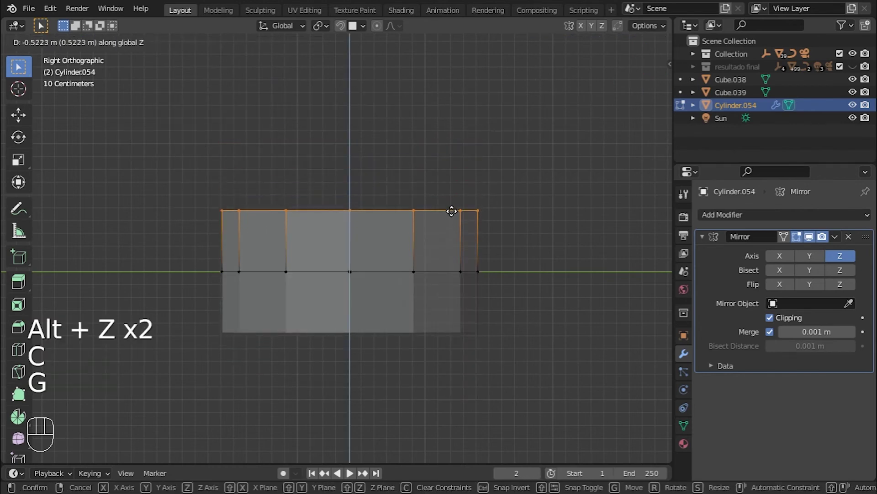
left_click(453, 221)
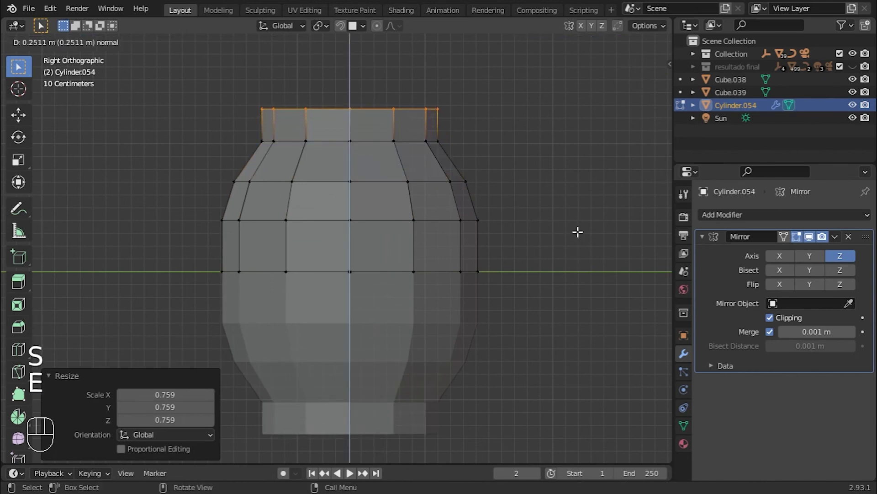
- Undo the last extrusion at the barrel's top and inset the top face by 0.1825 m
key("ctrl+z")
middle_click_drag(551, 201, 567, 263)
key("alt+z")
left_click(576, 320)
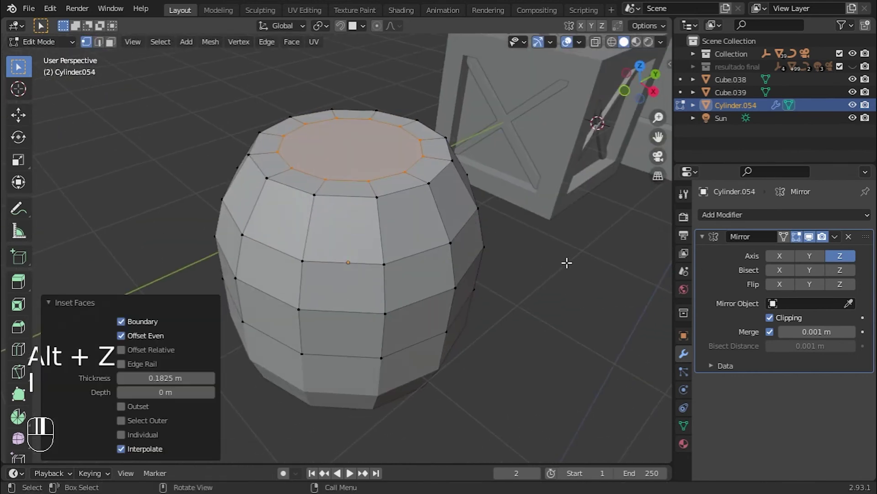
- Extrude the inset top face down into the barrel, scale it to 0.818 and adjust its depth along Z
left_click(559, 276)
key("s")
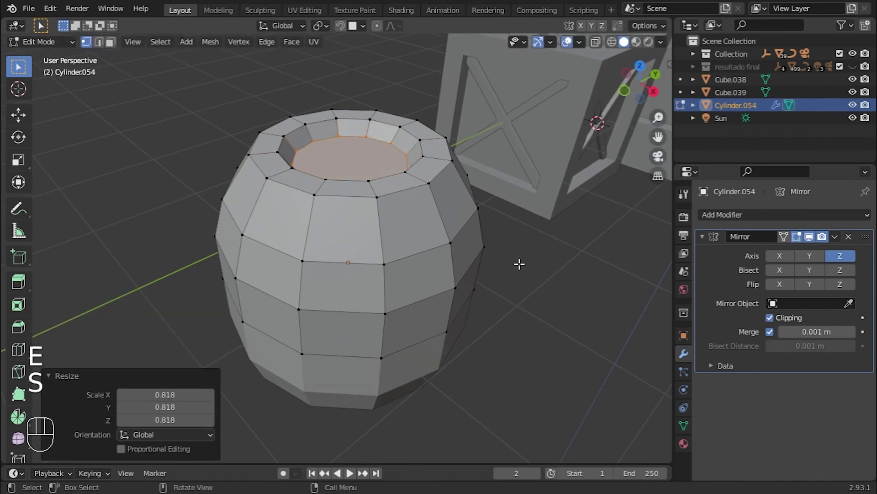
key("g")
key("z")
left_click(547, 247)
middle_click_drag(547, 247, 708, 288)
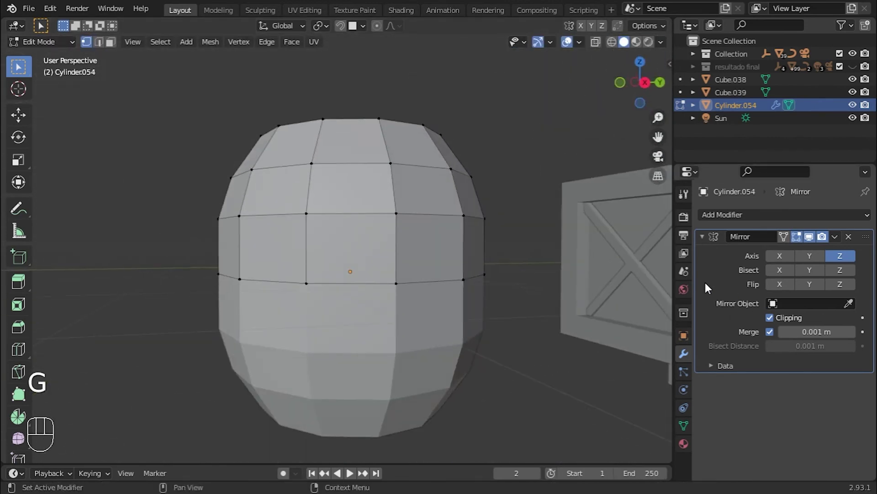
- Apply the Mirror modifier to the barrel and return to editing its mesh
key("Tab")
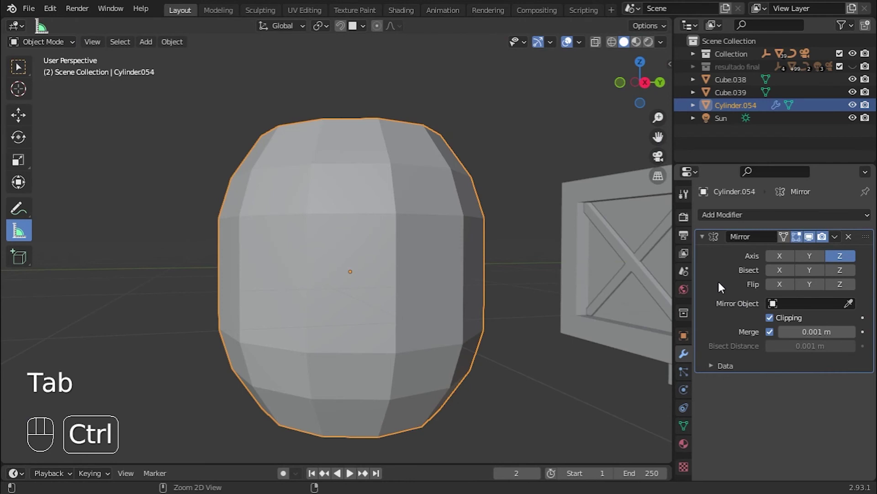
key("ctrl+a")
key("Tab")
middle_click_drag(478, 308, 494, 368)
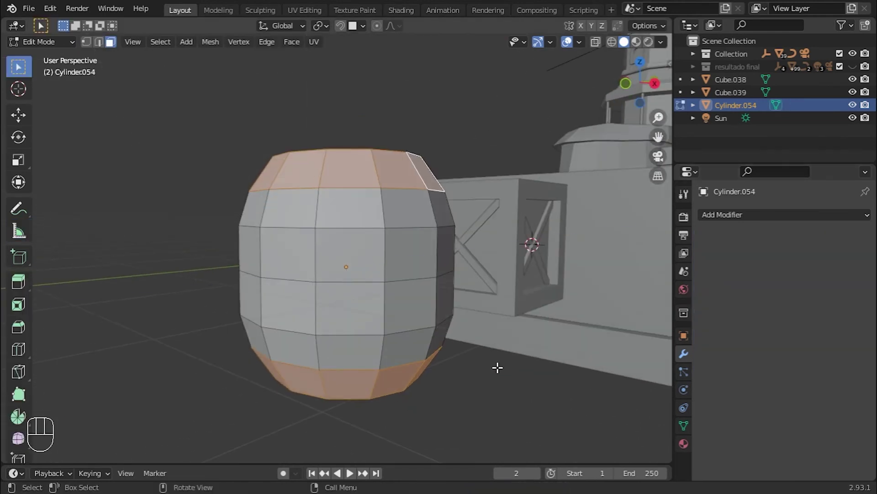
- Undo the plain extrusion and extrude the barrel's top and bottom face bands along their normals by 0.0429 m
key("ctrl+z")
key("alt+e")
left_click(491, 367)
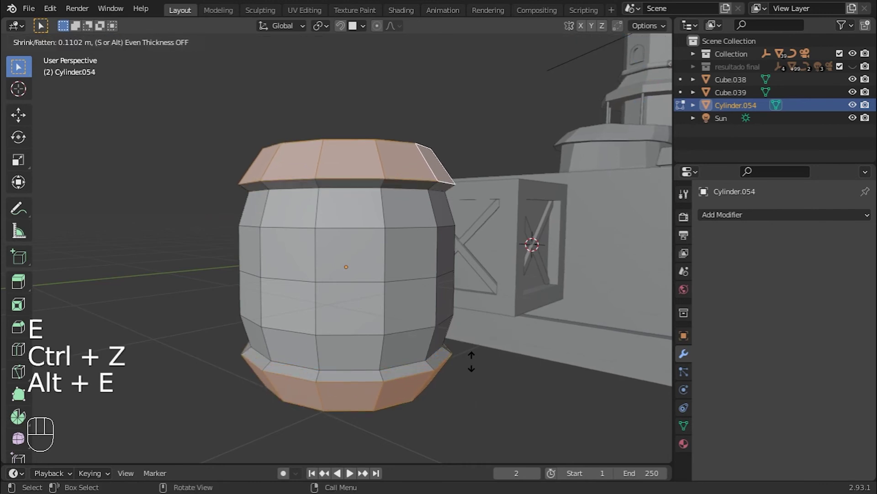
left_click(484, 374)
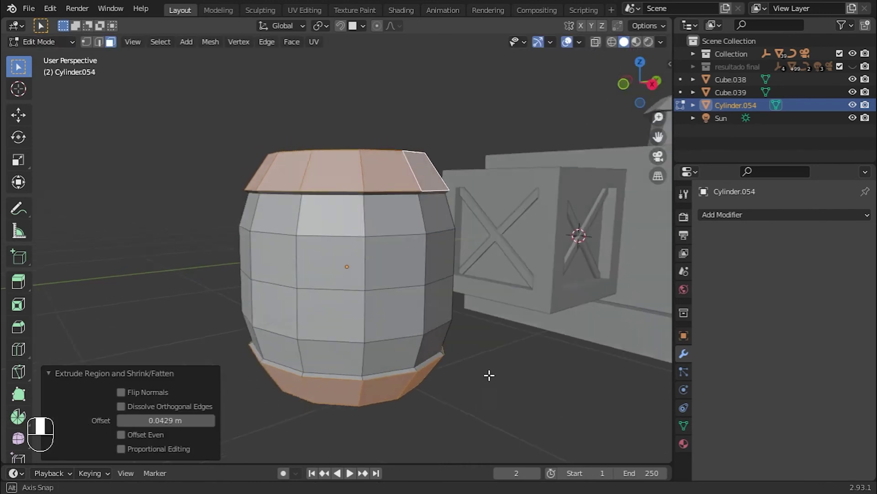
left_click(487, 375)
middle_click_drag(488, 375, 450, 371)
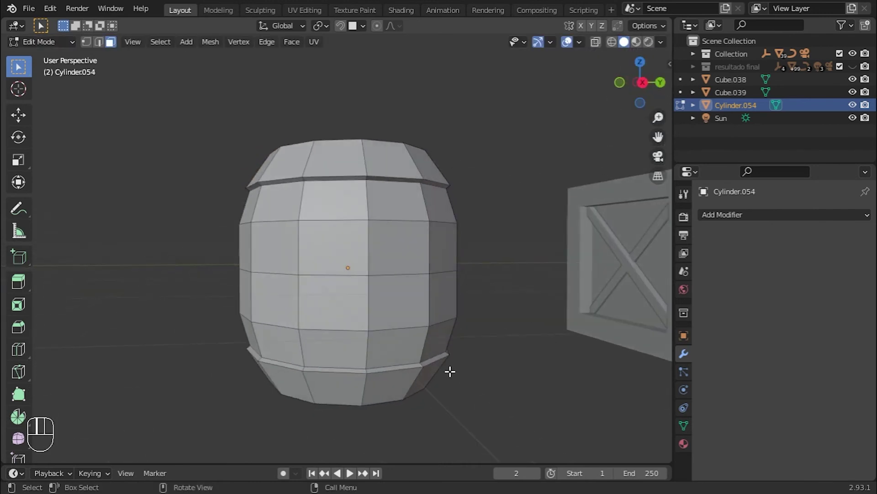
- Add edge loops around the barrel's middle, then extrude the central face band along its normals as a raised hoop
left_click(367, 287)
right_click(407, 260)
left_click(387, 288, "alt")
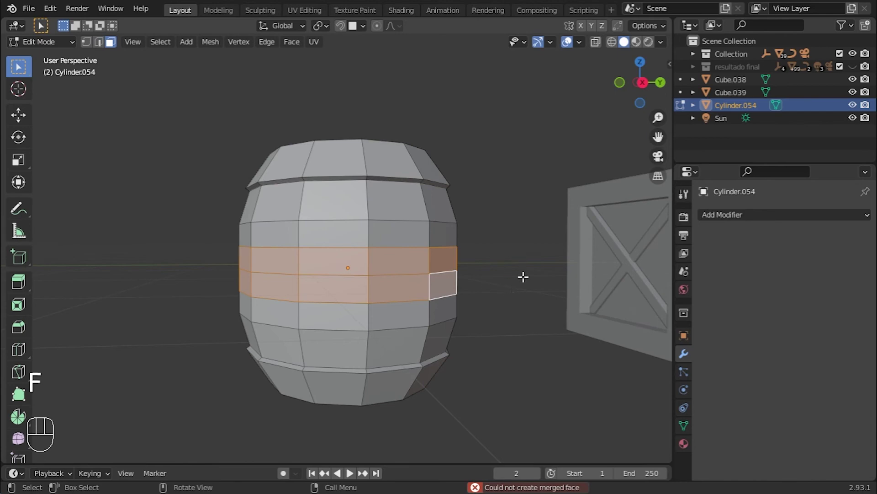
middle_click_drag(534, 275, 532, 287)
scroll(514, 328, "up", 1)
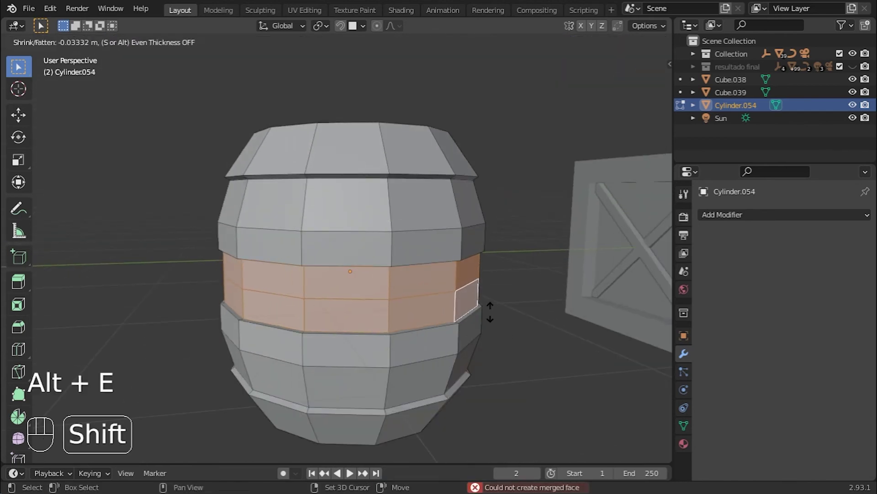
left_click(426, 254)
left_click(556, 226)
key("Tab")
- Copy the dark middle plank's material as "madeira aula 4" and give it a lighter reddish-brown base colour
left_click(485, 230)
left_click(514, 255)
mouse_move(515, 256)
middle_mouse_down()
mouse_move(475, 294)
mouse_move(491, 334)
mouse_move(502, 263)
middle_mouse_up()
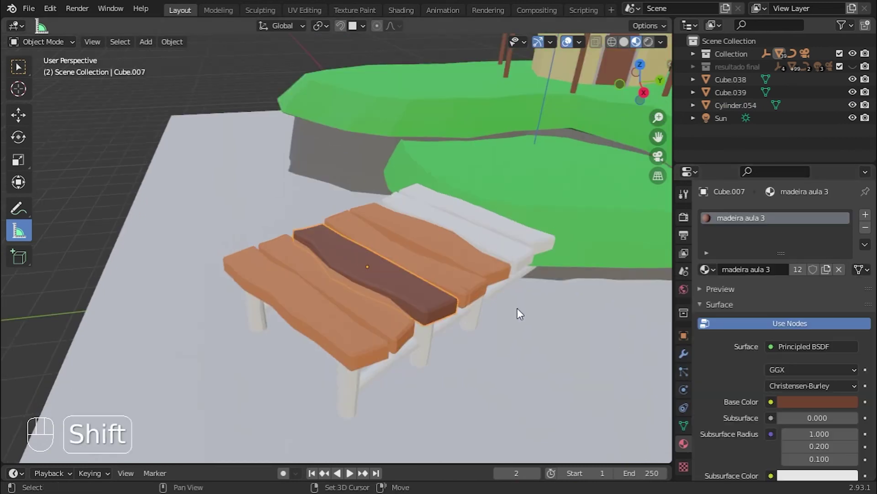
double_click(792, 269)
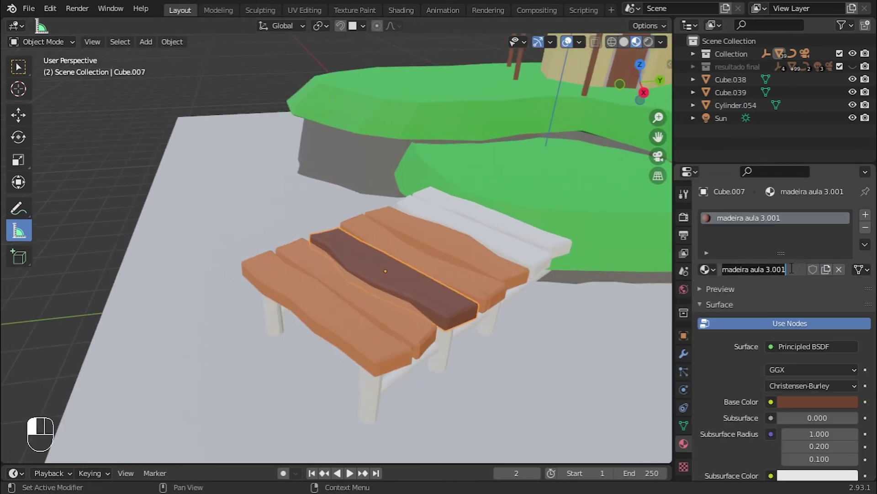
left_click(821, 403)
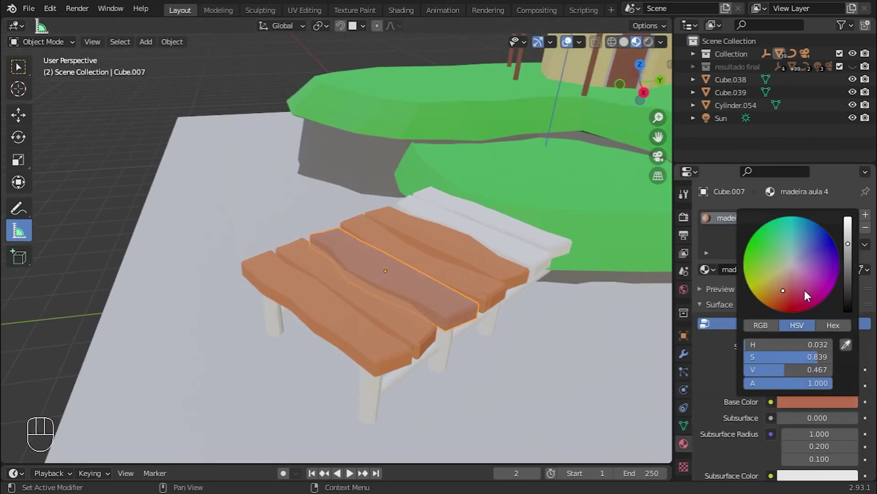
key("ctrl+z")
key("ctrl+z")
- Link the "madeira aula 4" material from the middle plank to the two uncoloured planks at the platform's far end
middle_click_drag(570, 303, 408, 283)
left_click(498, 313)
left_click(477, 310, "shift")
left_click(371, 307, "shift")
key("ctrl+l")
left_click(368, 301)
- Select the platform's uncoloured legs and link a wood material to them from a coloured plank
left_click(281, 344)
middle_click_drag(282, 345, 357, 331)
left_click(451, 326, "shift")
middle_click_drag(451, 325, 471, 313)
left_click(324, 251, "shift")
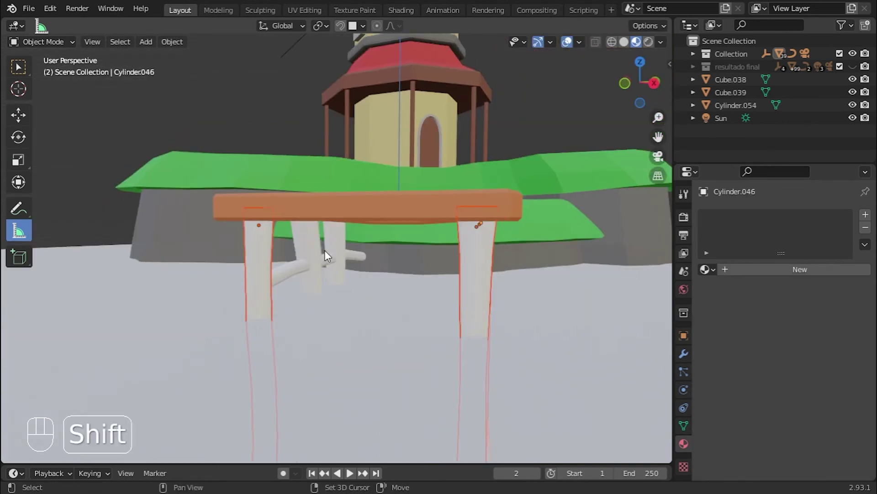
left_click(399, 295, "shift")
middle_click_drag(439, 288, 375, 265)
left_click(402, 305, "shift")
key("ctrl+l")
left_click(395, 302)
scroll(394, 301, "down", 4)
left_click(209, 187)
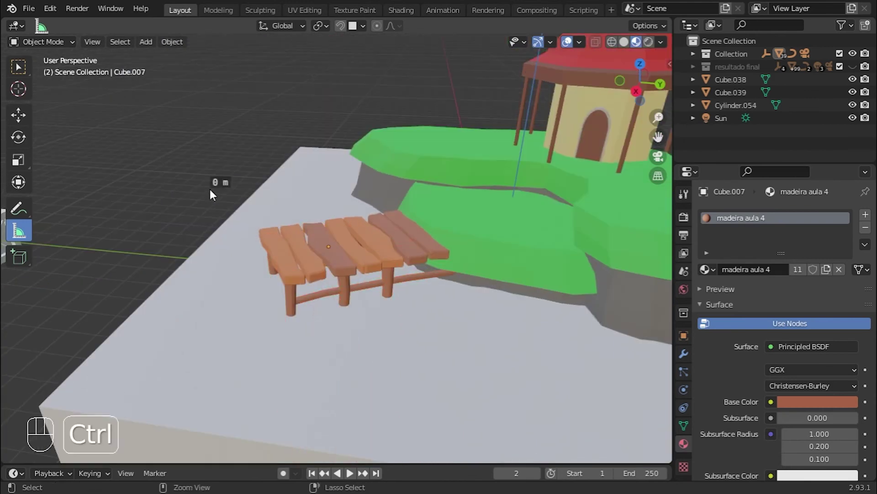
key("ctrl+a")
key("ctrl+a")
key("ctrl+z")
- Link the wood material to the two remaining parts of the platform's support
scroll(320, 247, "up", 6)
middle_click_drag(329, 247, 423, 281)
left_click(388, 340)
middle_click_drag(393, 341, 483, 297)
left_click(482, 295, "shift")
left_click(423, 308, "shift")
key("ctrl+l")
left_click(422, 305)
scroll(422, 305, "down", 4)
- Brighten the base colour of the middle plank's "madeira aula 4" material
middle_click_drag(348, 201, 340, 233)
left_click(351, 269)
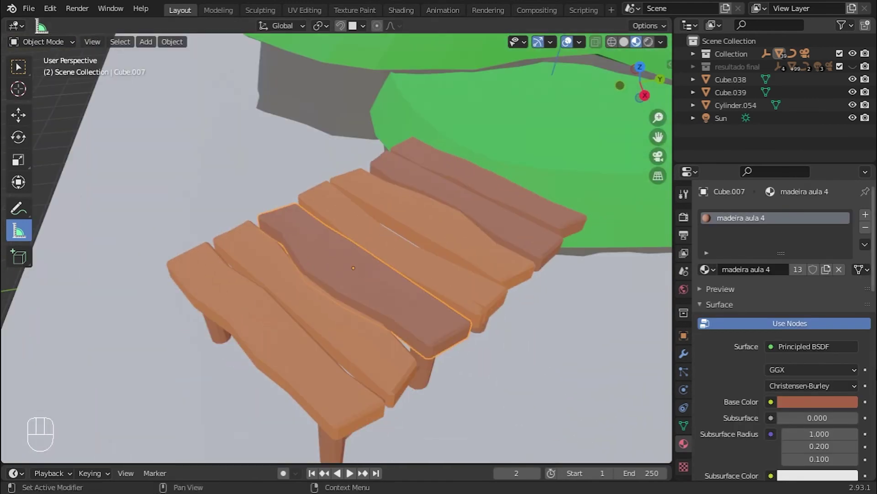
left_click(817, 402)
left_click_drag(851, 251, 851, 238)
left_click(208, 202)
- Colour the crate with existing wood materials, "madeira aula 3" on the frame and braces and "madeira aula 5" on the panels
scroll(207, 202, "down", 6)
middle_click_drag(219, 219, 228, 201)
scroll(457, 315, "up", 7)
left_click(486, 329)
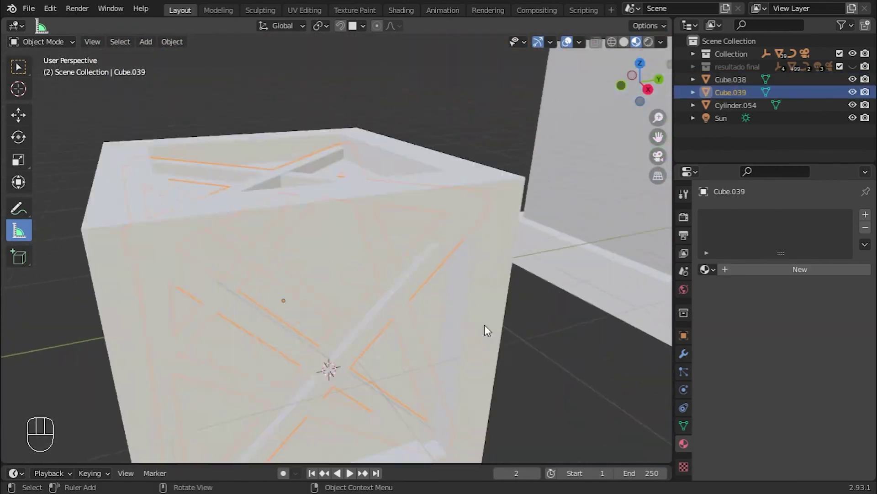
scroll(486, 329, "down", 4)
left_click(708, 269)
left_click(690, 349)
scroll(427, 317, "down", 4)
- Colour the barrel's wood with "madeira aula 5" and its bands with the metallic "metal aula" material
left_click(352, 235)
middle_click_drag(353, 235, 478, 121, "shift")
scroll(451, 288, "down", 2)
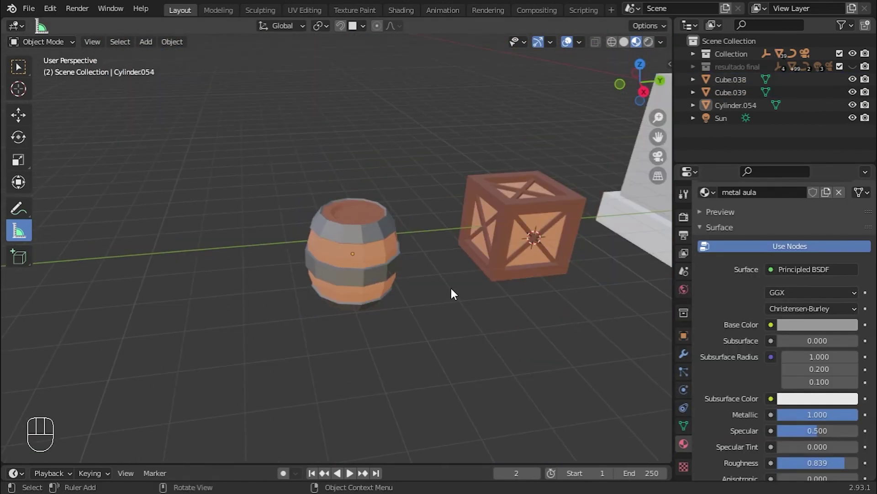
scroll(583, 309, "up", 6)
left_click(582, 309)
middle_click_drag(583, 308, 476, 359)
scroll(476, 359, "down", 4)
left_click(365, 302)
key("r")
key("r")
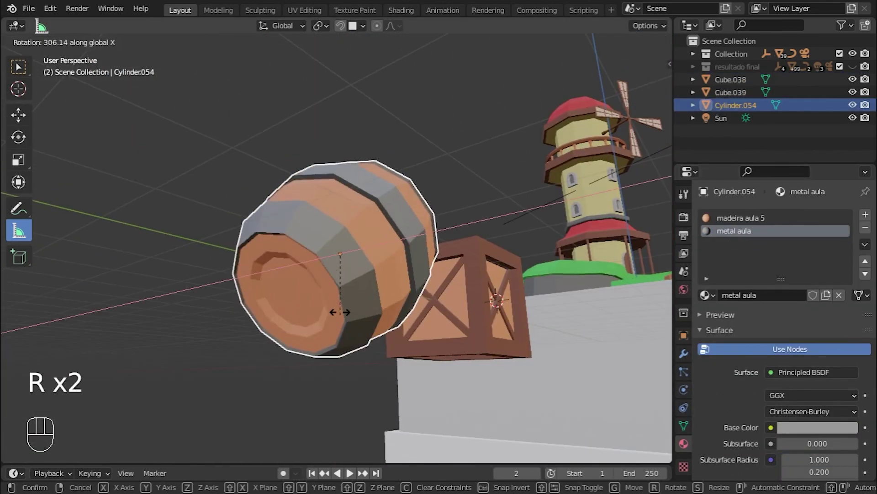
right_click(338, 311)
- Stack two copies of the crate on the wooden platform and place a duplicate of the barrel beside them
middle_click_drag(487, 267, 492, 380)
scroll(492, 379, "down", 4)
left_click(269, 407)
middle_click_drag(359, 407, 466, 304, "shift")
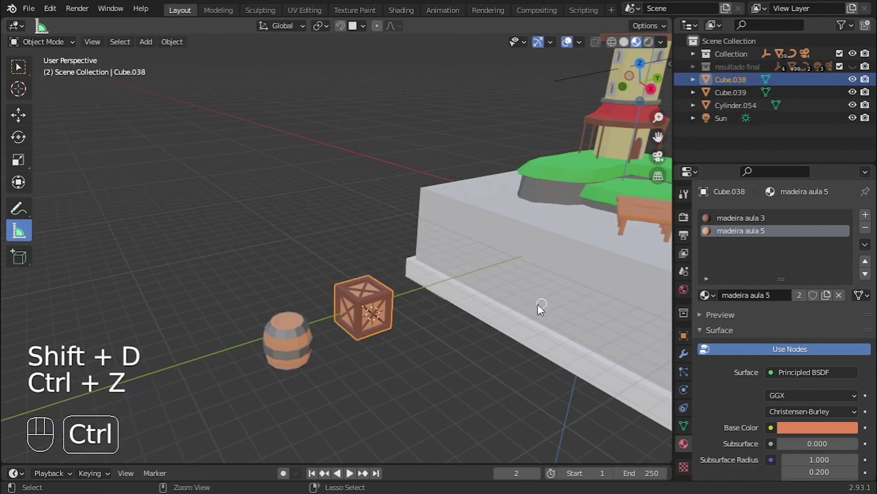
key("Escape")
key("ctrl+z")
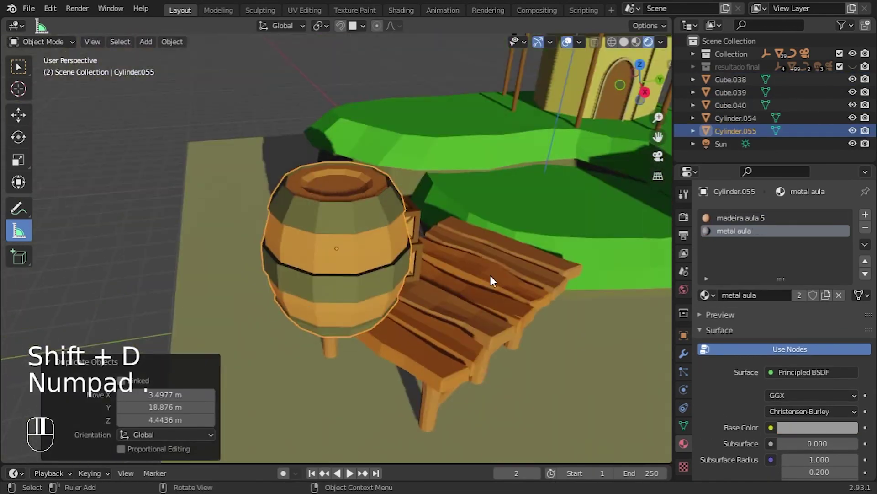
- Scale the barrel copy down and lower it 0.4151 m along Z
key("s")
key("g")
left_click(407, 326)
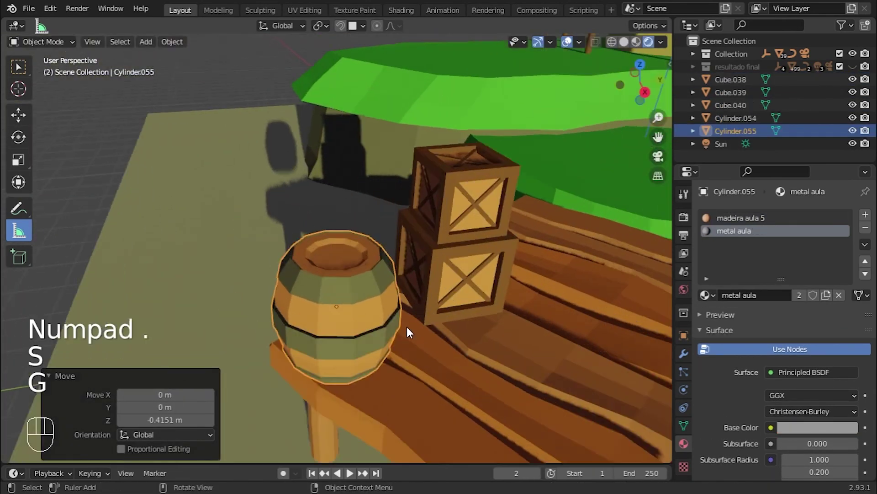
- Move the barrel copy -0.49266 m in X and 0.40948 m in Y, then lower it along Z onto the platform planks
key("KP_7")
middle_click_drag(478, 306, 445, 275)
key("g")
key("z")
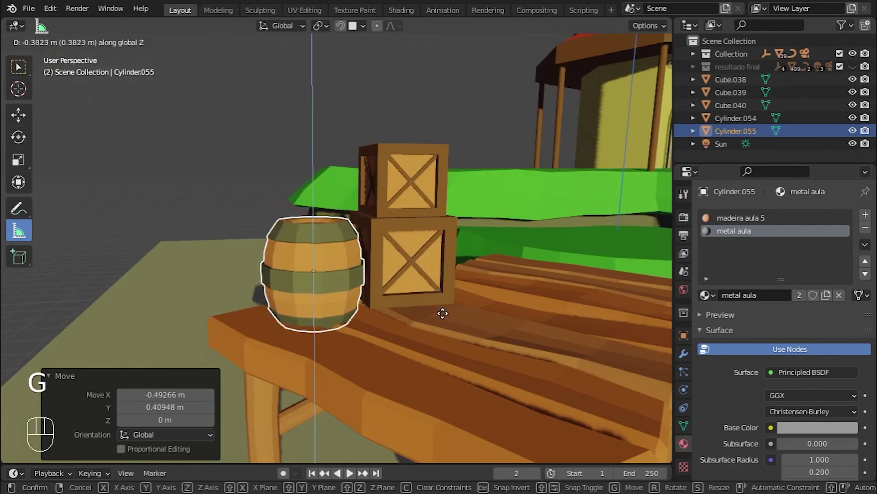
left_click(445, 316)
scroll(444, 300, "up", 6)
key("g")
key("z")
left_click(445, 296)
- Switch from the Measure tool to the selection tool and clear the barrel selection
scroll(492, 250, "down", 8)
scroll(492, 249, "down", 4)
middle_click_drag(492, 249, 478, 292, "shift")
left_click(281, 128)
left_click(25, 70)
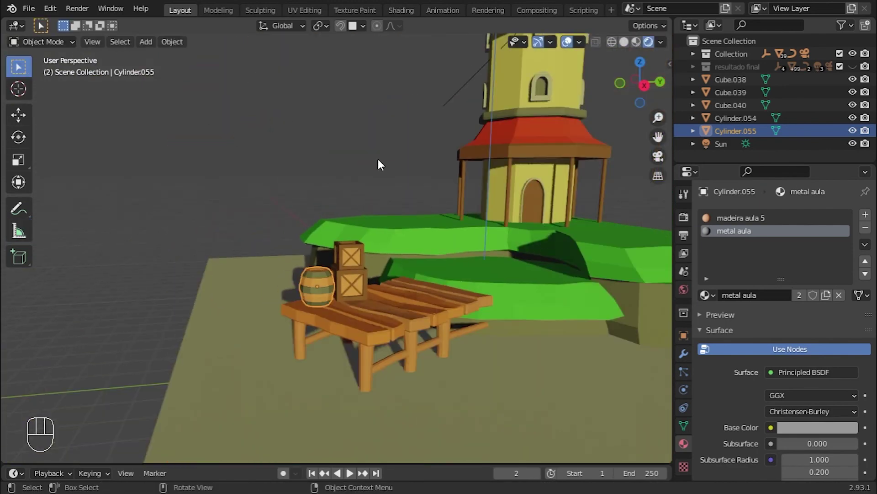
scroll(382, 162, "up", 3)
left_click(390, 171)
scroll(407, 201, "down", 8)
middle_click_drag(402, 231, 437, 235)
- Scale down both stacked crates together and move them so that they rest on the platform planks
left_click(361, 257)
left_click(361, 320, "shift")
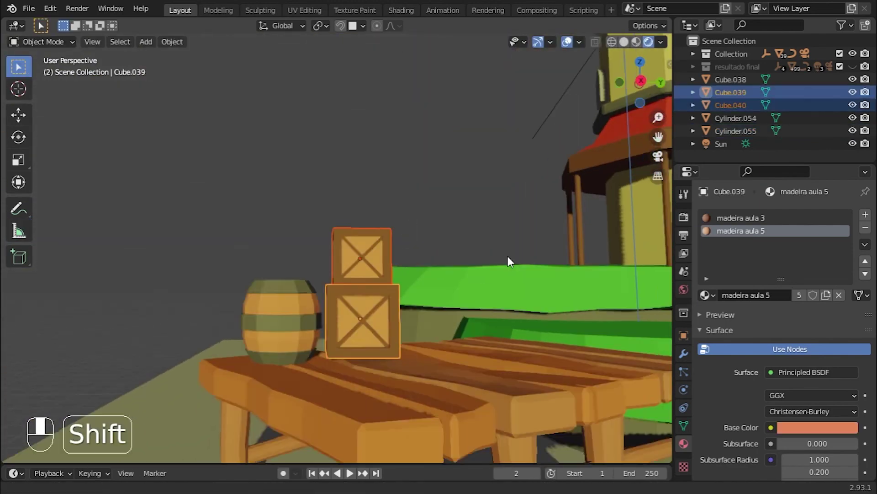
key("s")
left_click(493, 277)
key("g")
left_click(509, 331)
middle_click_drag(512, 238, 418, 399)
scroll(645, 225, "down", 8)
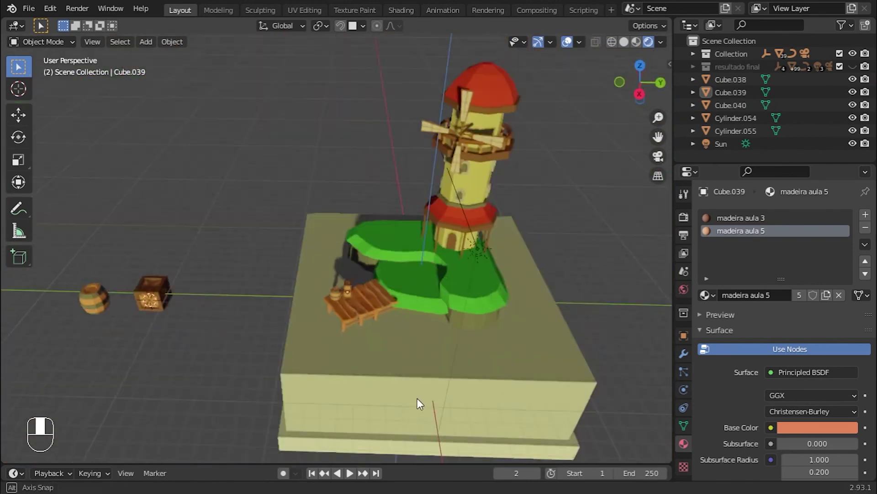
- Duplicate the lower crate and the barrel in top view and place the copies on the hill beside the windmill tower
scroll(417, 366, "up", 4)
middle_click_drag(418, 366, 457, 319, "shift")
middle_click_drag(457, 320, 438, 290)
left_click(425, 293)
middle_click_drag(356, 306, 410, 326, "shift")
scroll(410, 327, "up", 3)
left_click(341, 344)
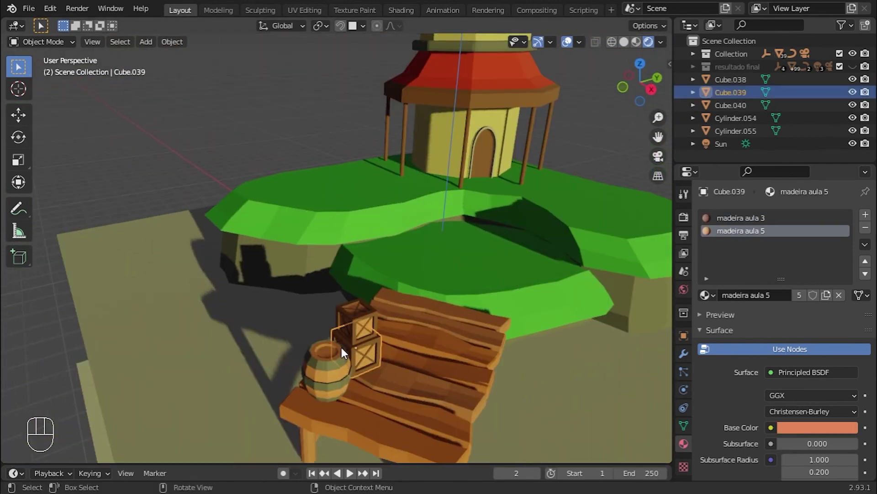
left_click(336, 377, "shift")
key("KP_7")
key("shift+d")
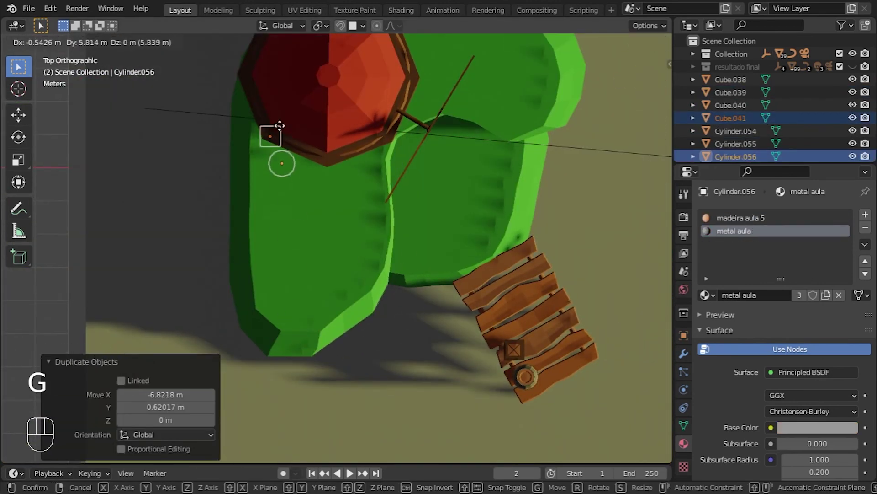
left_click(278, 126)
- Adjust the height of the copied crate and barrel along Z and move them 0.8827 m along X under the windmill porch
middle_click_drag(402, 315, 484, 236)
key("g")
key("z")
left_click(489, 267)
key("KP_Decimal")
key("g")
key("x")
left_click(529, 284)
- Rotate the copied crate and barrel about Z and adjust their height along Z to sit on the grass
key("r")
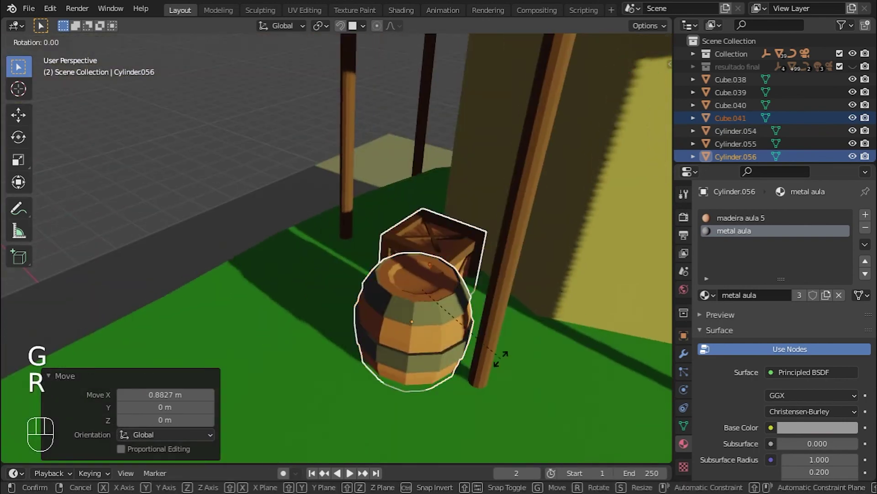
key("z")
left_click(343, 246)
middle_click_drag(344, 246, 420, 365)
key("g")
key("z")
left_click(585, 345)
- Reposition the barrel under the porch along Y and X so that it stands beside the crate
left_click(421, 265)
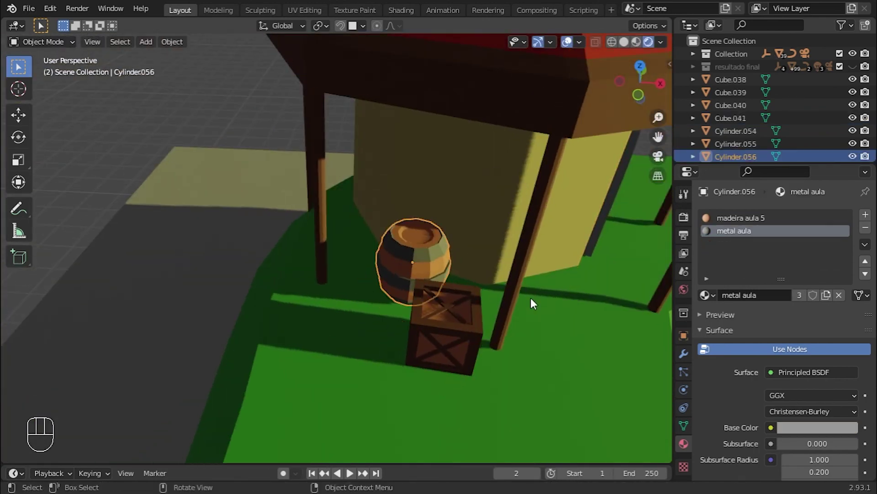
key("y")
left_click(507, 331)
key("g")
key("x")
middle_click_drag(507, 331, 538, 315)
left_click(566, 353)
- Stretch the porch crate to 1.995 times its height along Z and raise it about 0.35 m
key("s")
key("z")
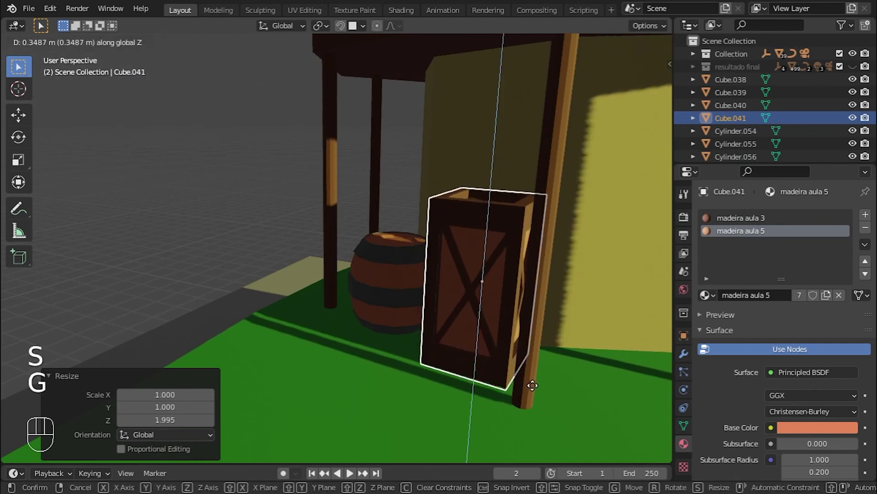
left_click(532, 385)
- Rotate the stretched crate 90 degrees about Y and lower it 0.28298 m along Z onto the grass
middle_click_drag(532, 386, 473, 325)
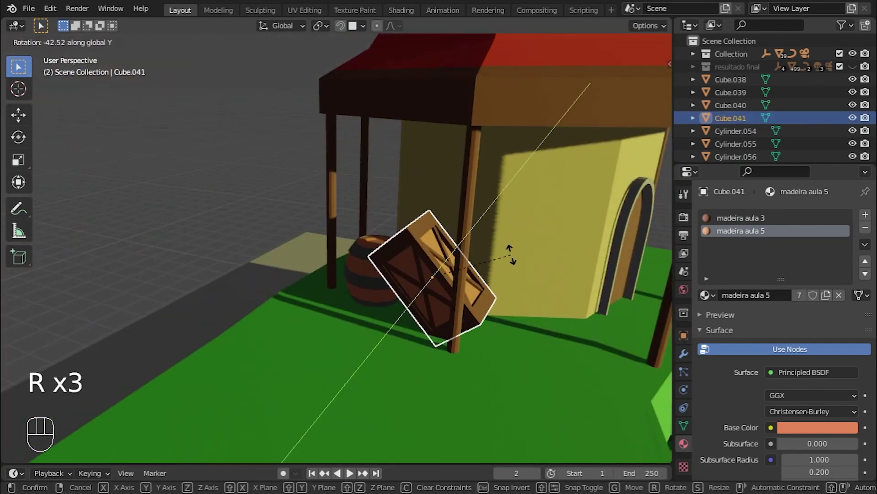
type("90")
key("Return")
scroll(515, 292, "up", 1)
middle_click_drag(518, 299, 511, 286, "shift")
key("g")
key("z")
left_click(17, 68)
- Tilt the stretched crate under the porch slightly about the global X axis to follow the slope of the grass
middle_click_drag(319, 220, 340, 231)
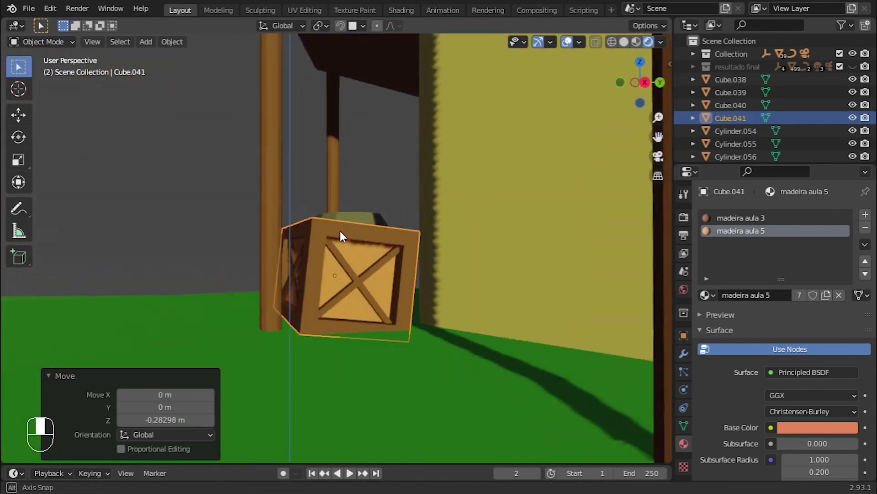
key("r")
key("r")
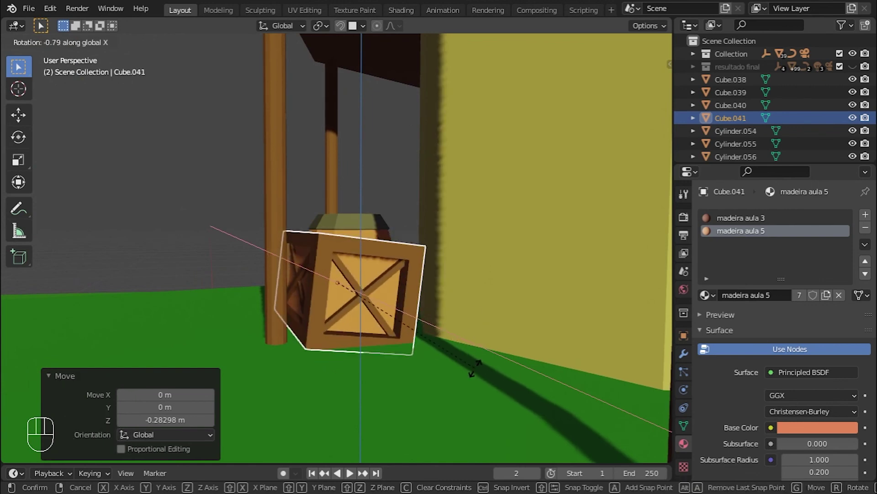
middle_click_drag(449, 321, 347, 269)
left_click(347, 269)
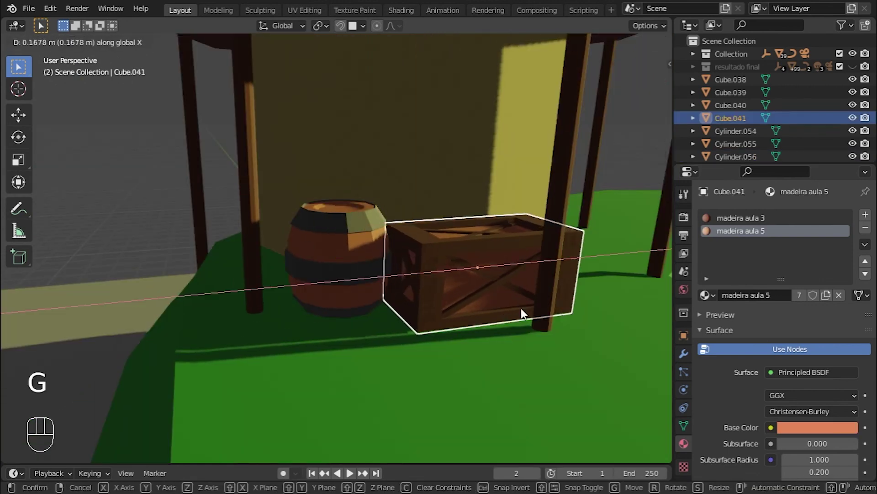
- Shift the stretched crate along X so that it stands beside the barrel under the porch, and deselect it
left_click(520, 309)
middle_click_drag(485, 229, 411, 270)
key("g")
key("x")
left_click(443, 311)
left_click(191, 241)
middle_click_drag(356, 316, 375, 245)
scroll(429, 265, "down", 5)
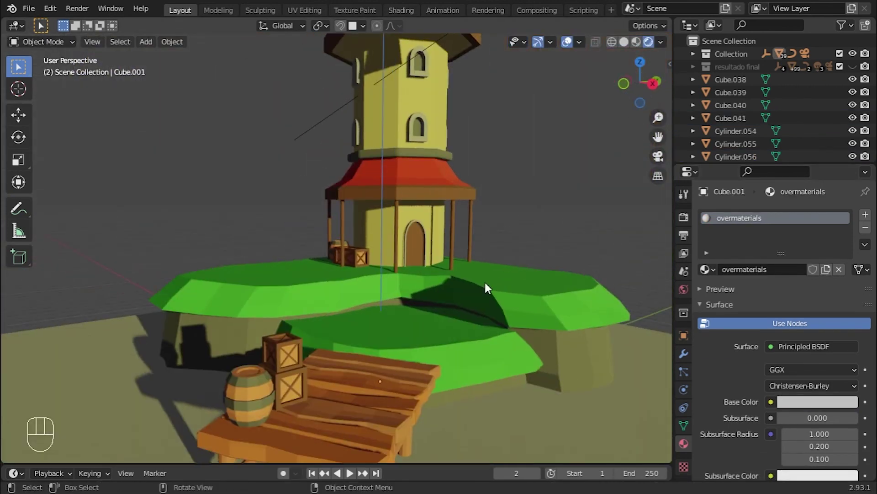
- Duplicate the upper crate on the wooden platform and place the copy under the porch, offset -5.7626, 6.5244 and 0.97617 m in X, Y and Z
left_click(283, 354)
key("shift+d")
left_click(360, 237)
key("KP_Decimal")
- Reposition the small crate copy so that it rests on top of the stretched crate next to the barrel
key("g")
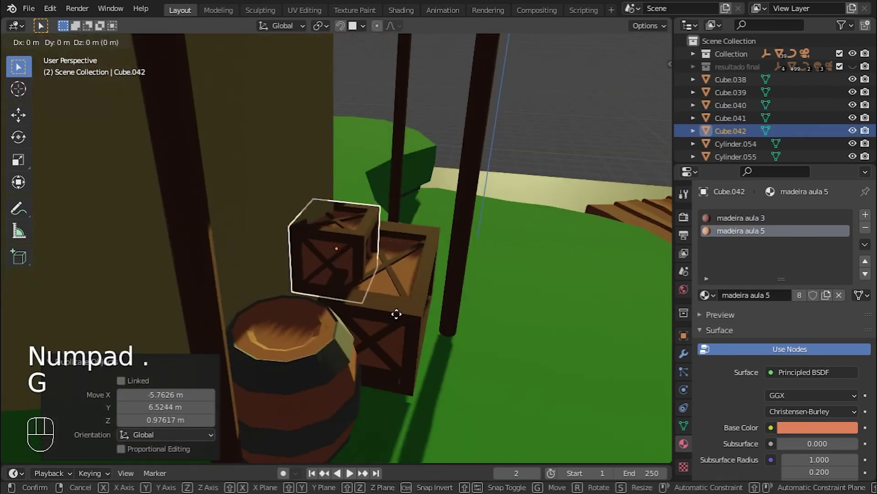
left_click(476, 324)
scroll(476, 324, "up", 2)
key("g")
left_click(479, 260)
scroll(479, 260, "down", 5)
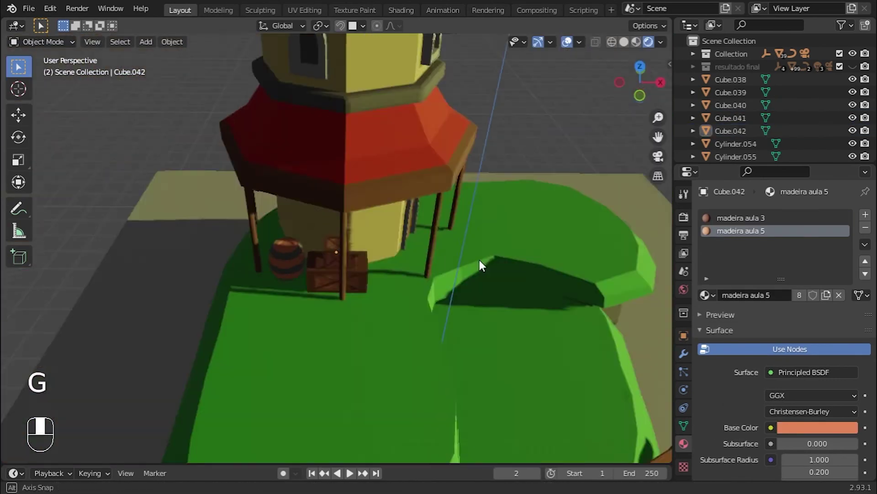
middle_click_drag(479, 259, 480, 187, "shift")
scroll(445, 256, "down", 5)
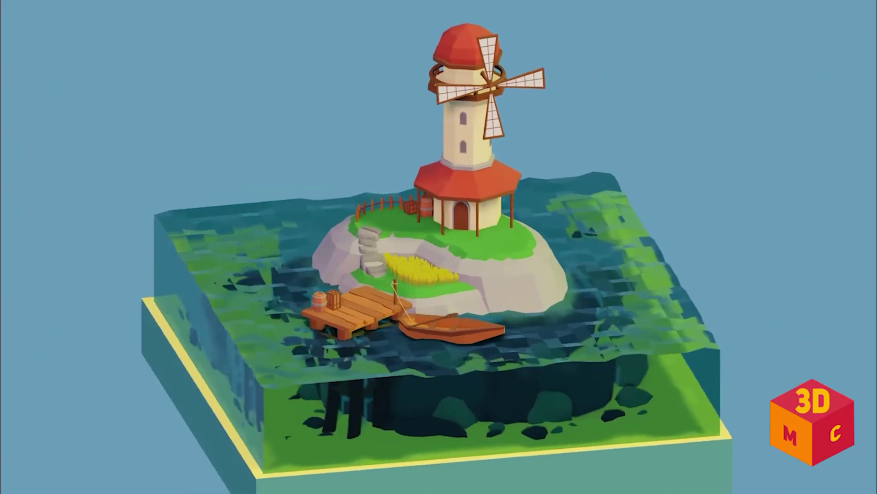